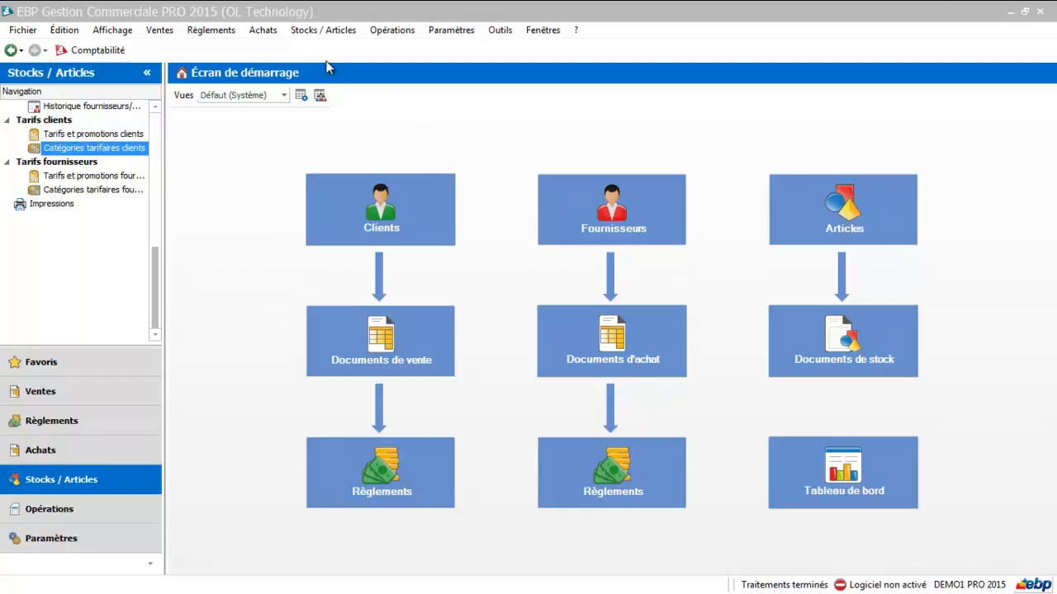
Create a new customer promotion in the customer prices and promotions list, with the description "Promotion"
left_click(317, 31)
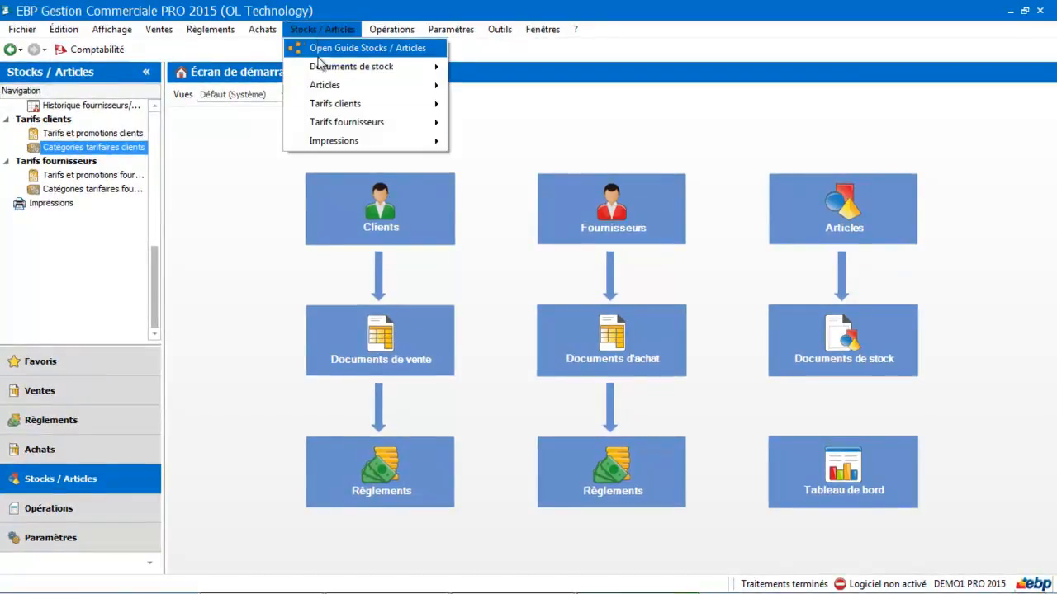
mouse_move(323, 113)
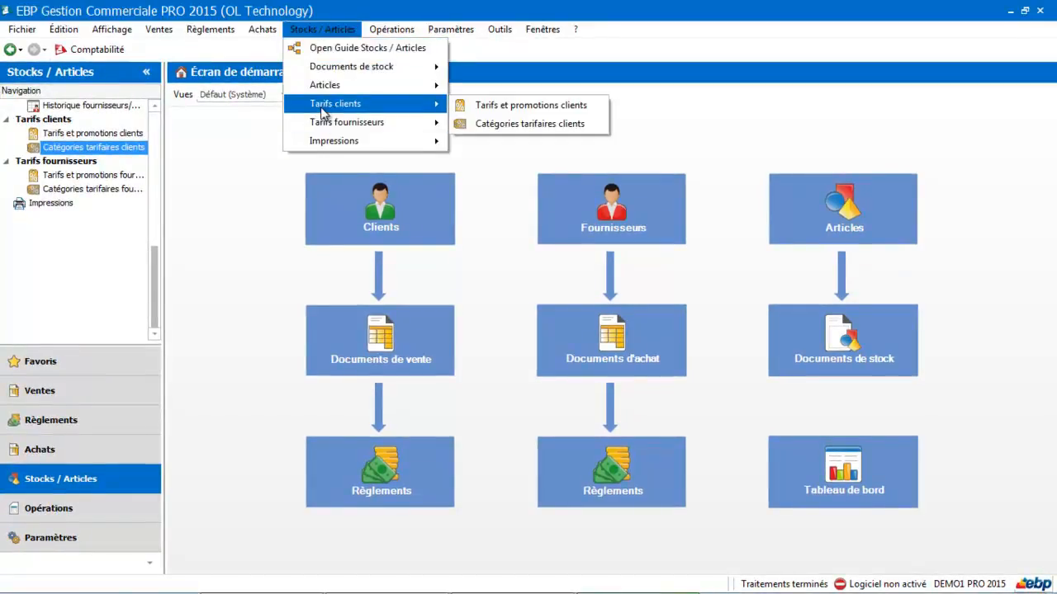
left_click(467, 108)
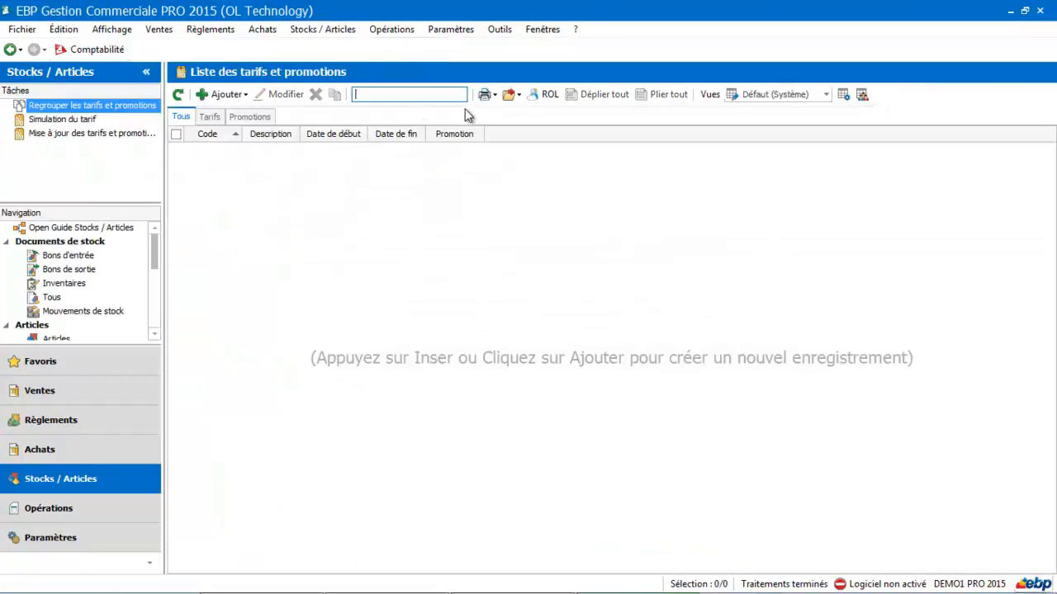
left_click(229, 95)
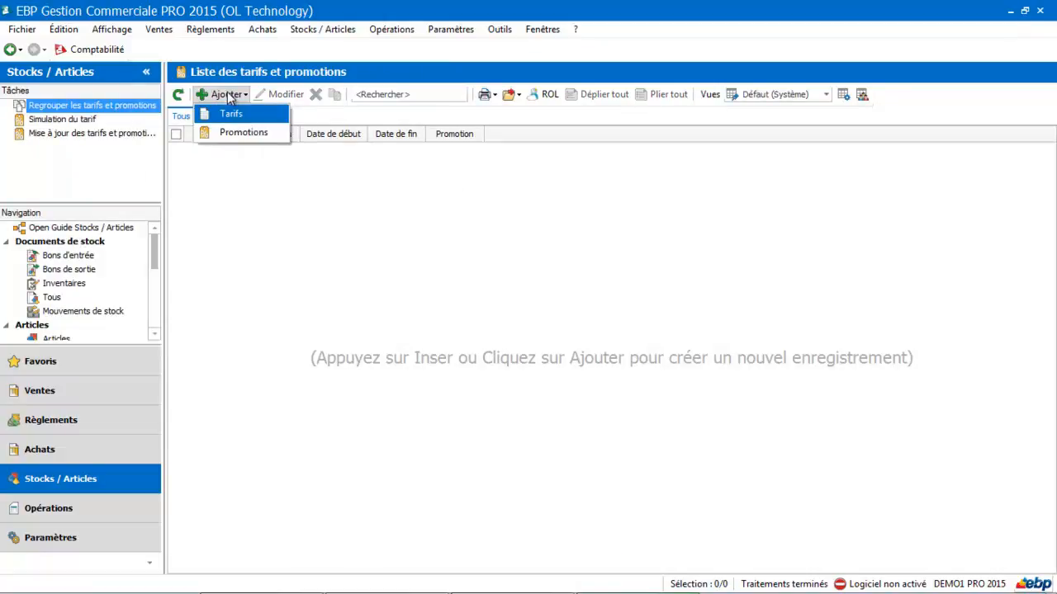
left_click(229, 134)
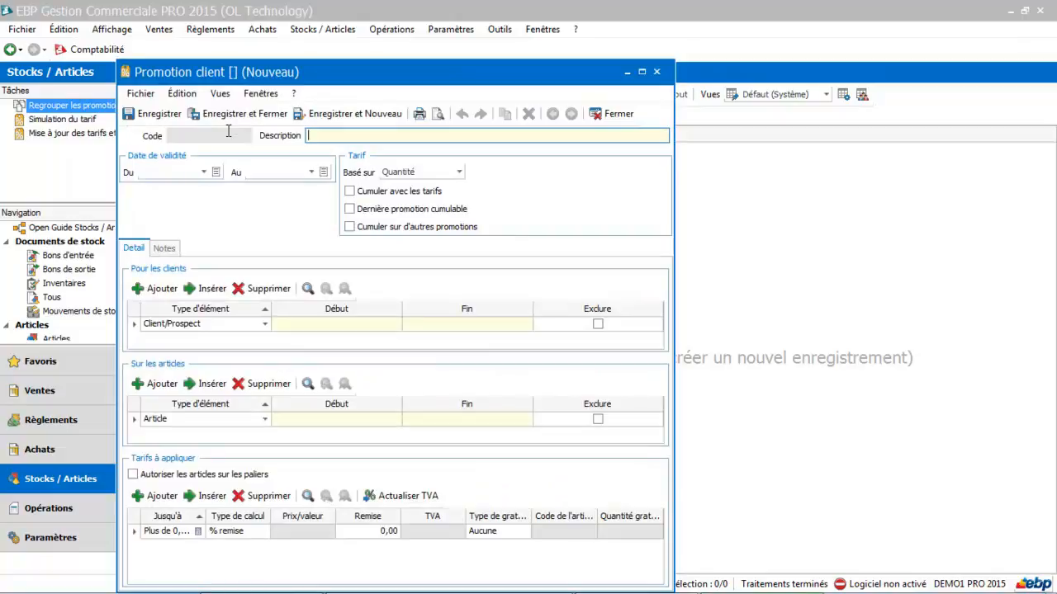
type("Promotion")
Set the promotion's validity period from 26/09/2014 to 30/09/2014
left_click(204, 173)
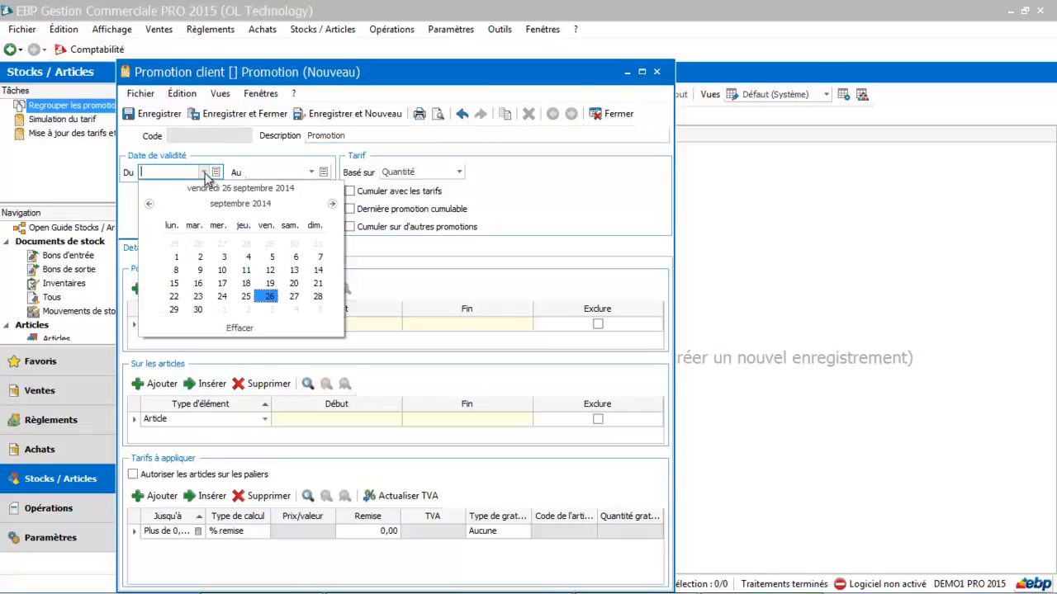
left_click(270, 297)
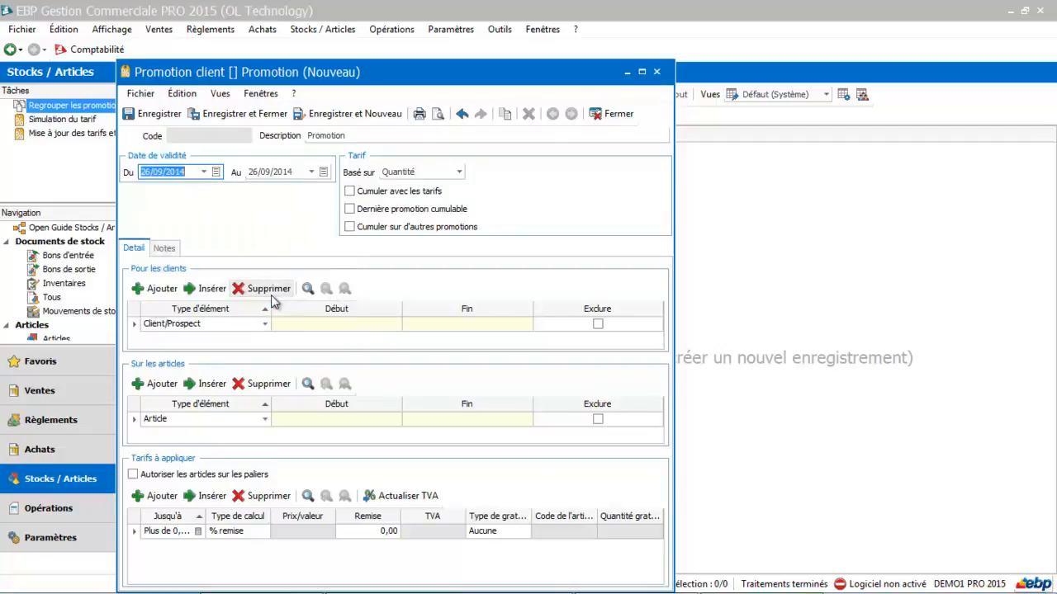
left_click(311, 172)
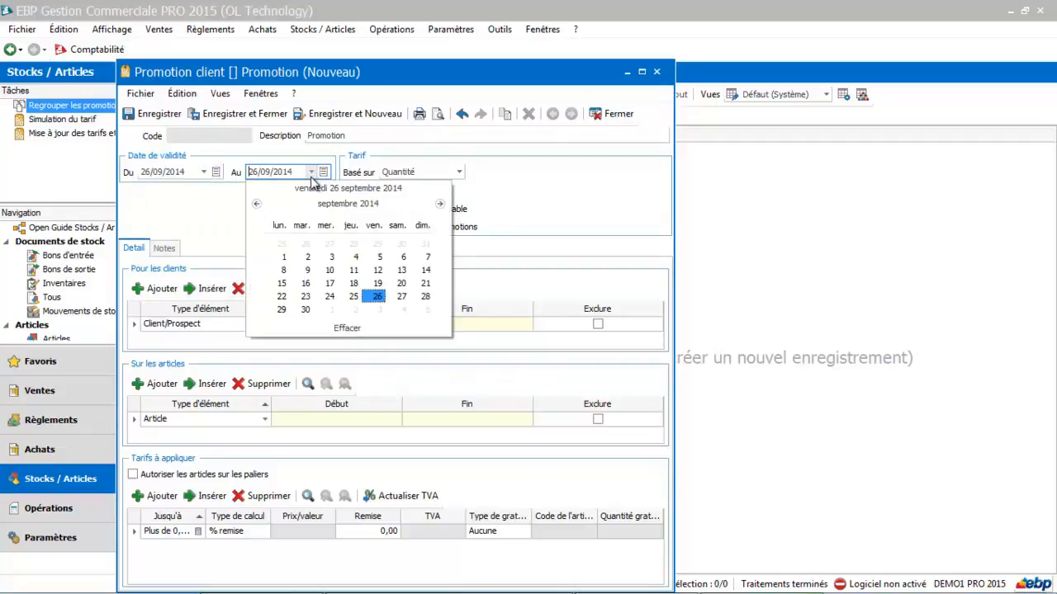
left_click(302, 311)
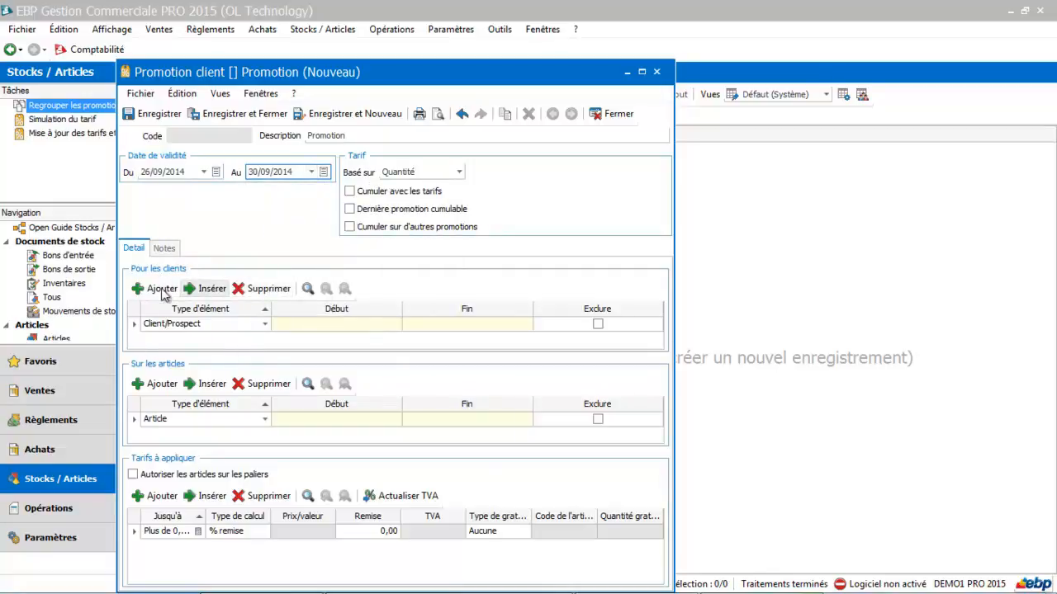
Apply the promotion to all articles (Tous les articles) and all customers (Tous les clients)
left_click(213, 424)
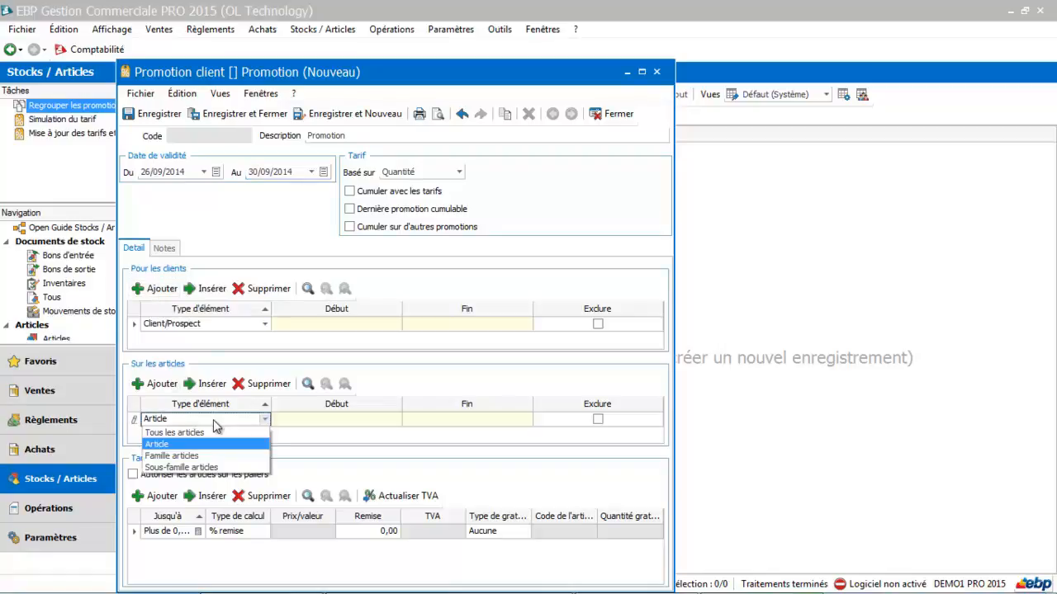
left_click(207, 433)
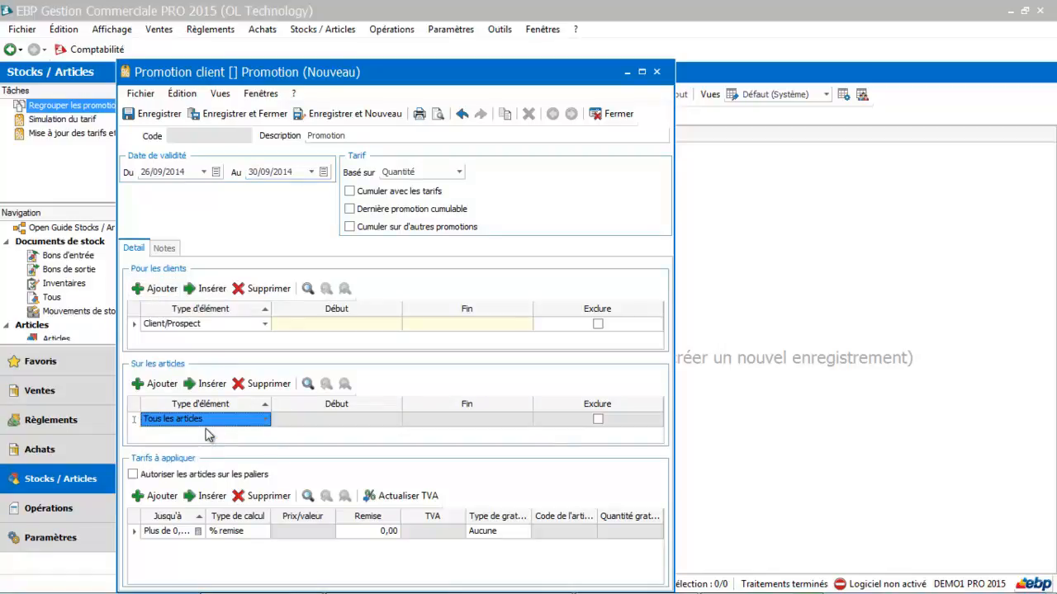
left_click(264, 324)
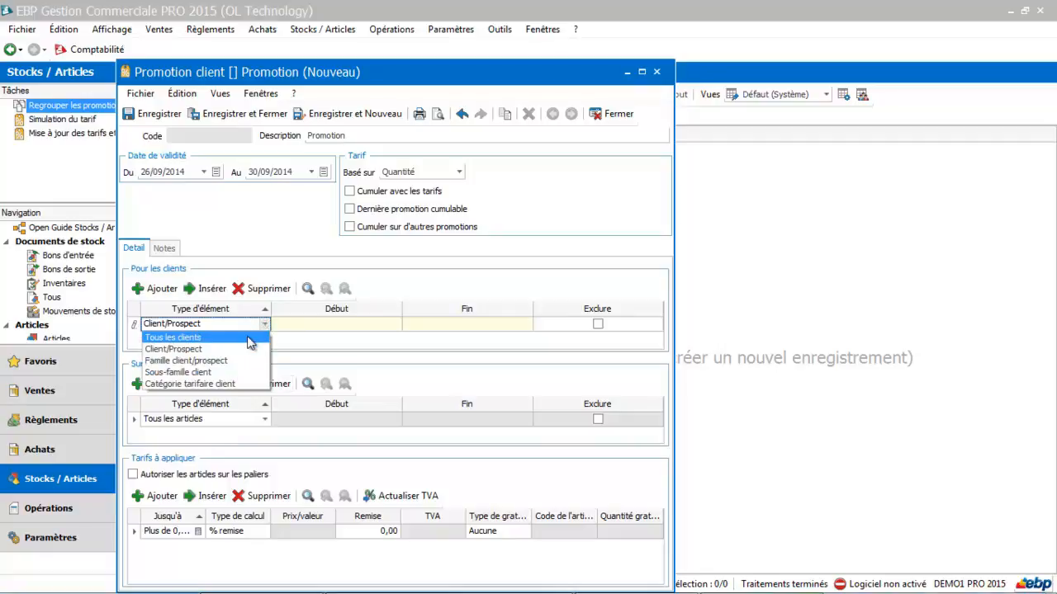
left_click(250, 339)
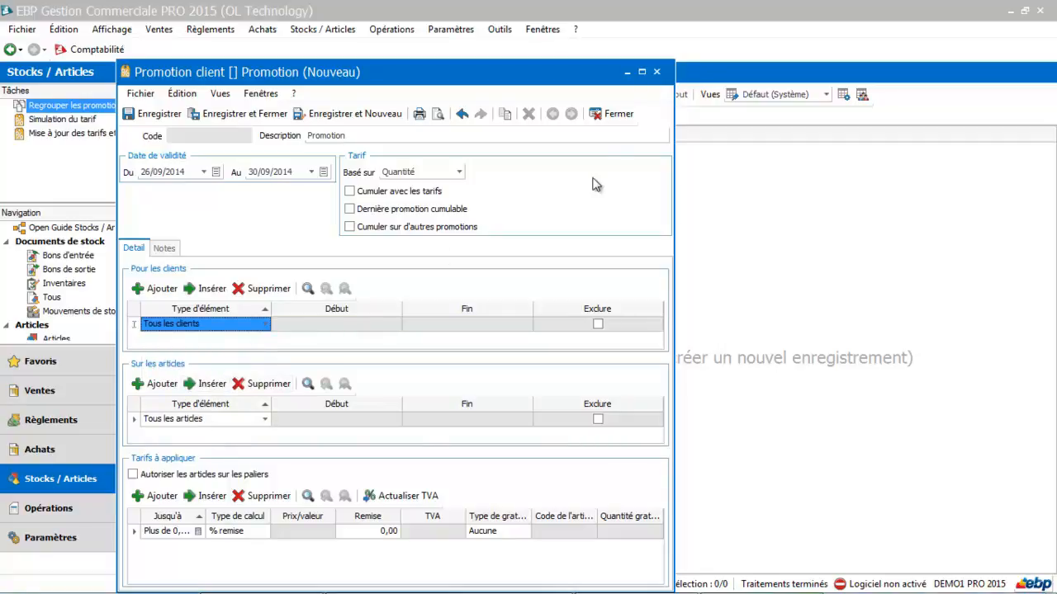
Set the price tier to quantities up to 999999999 with a 5% discount, and save and close the promotion
left_click(641, 73)
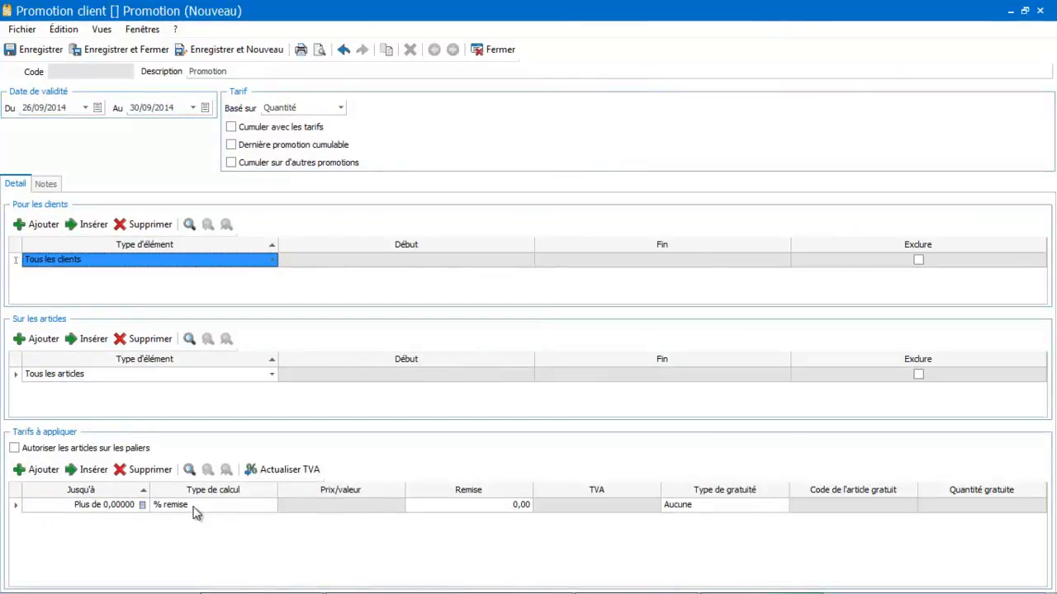
left_click(118, 506)
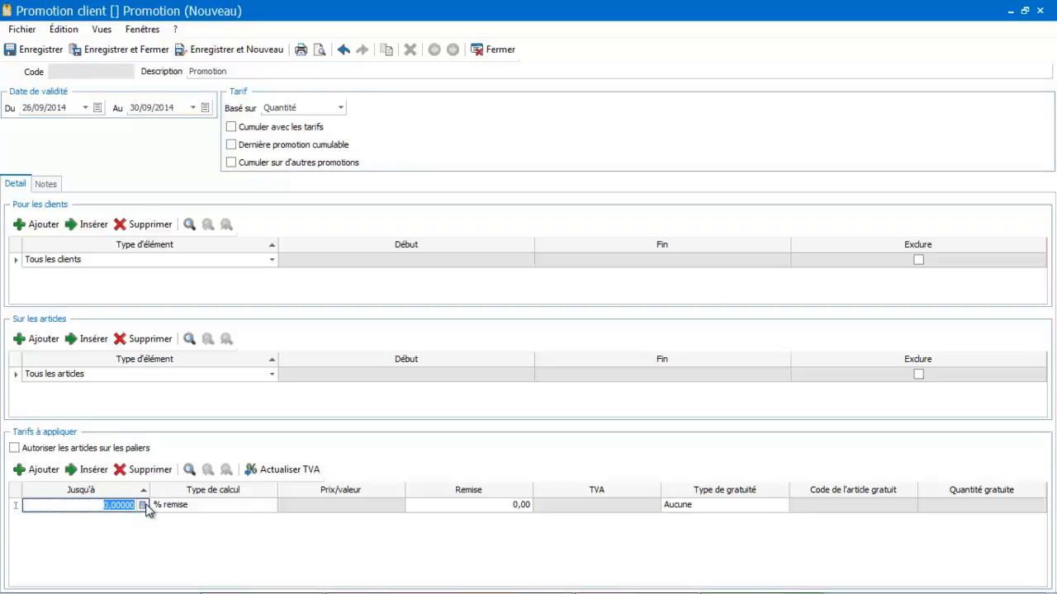
type("999999999")
key("Tab")
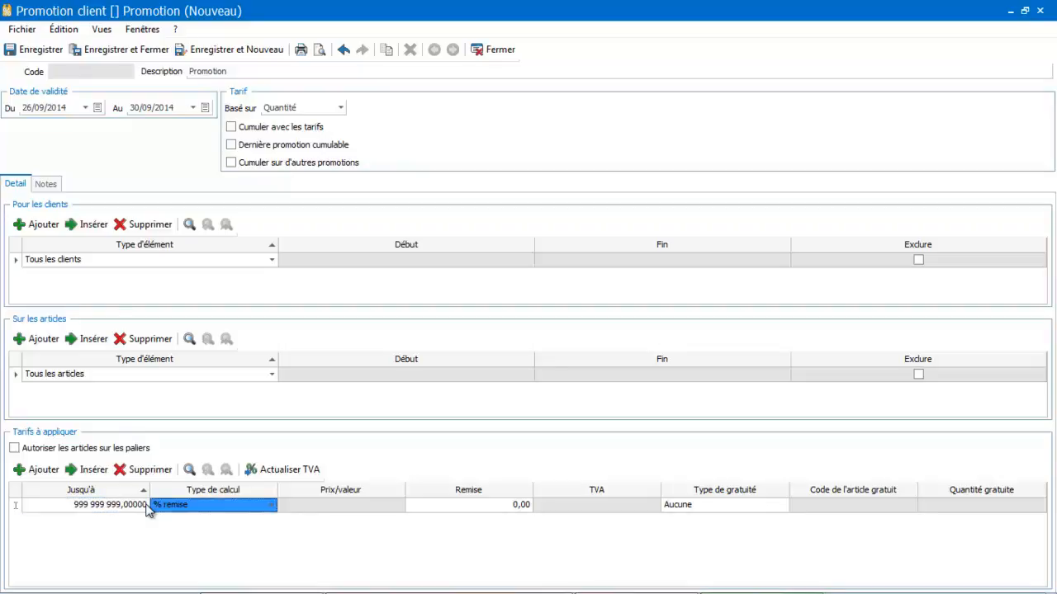
key("Tab")
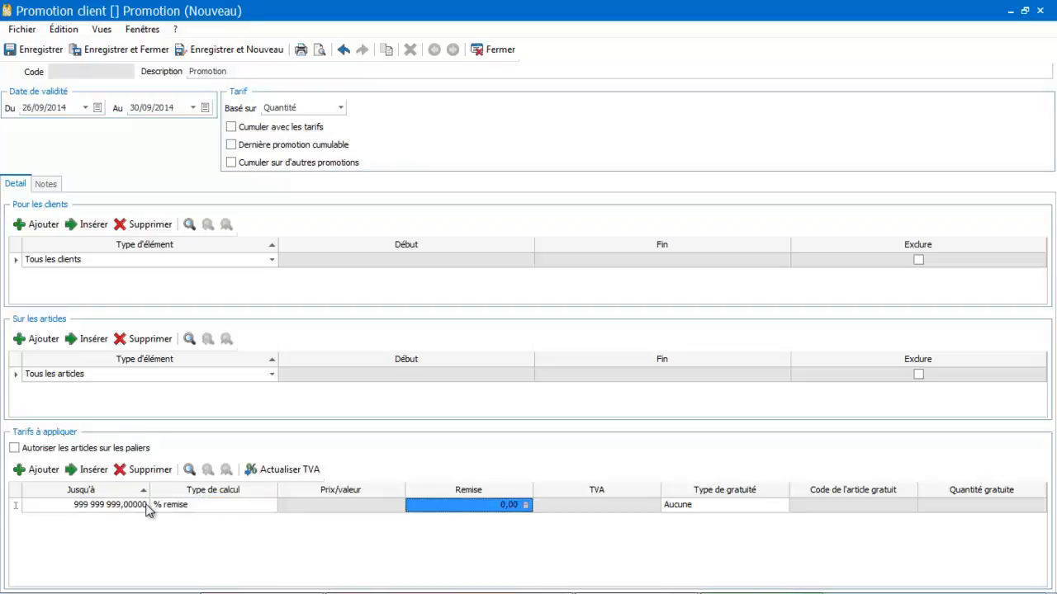
type("5")
key("Tab")
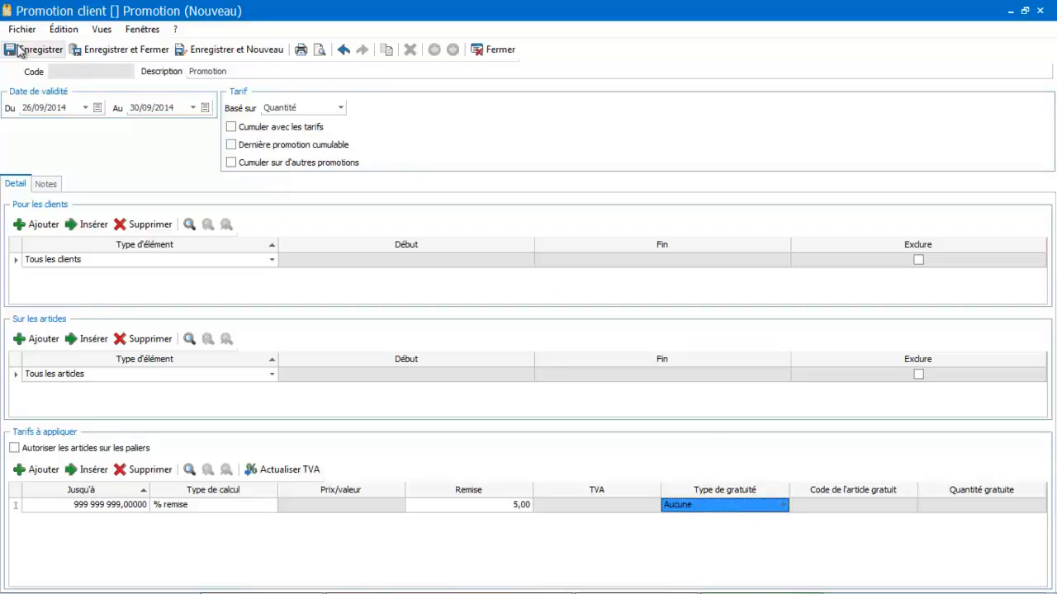
left_click(127, 52)
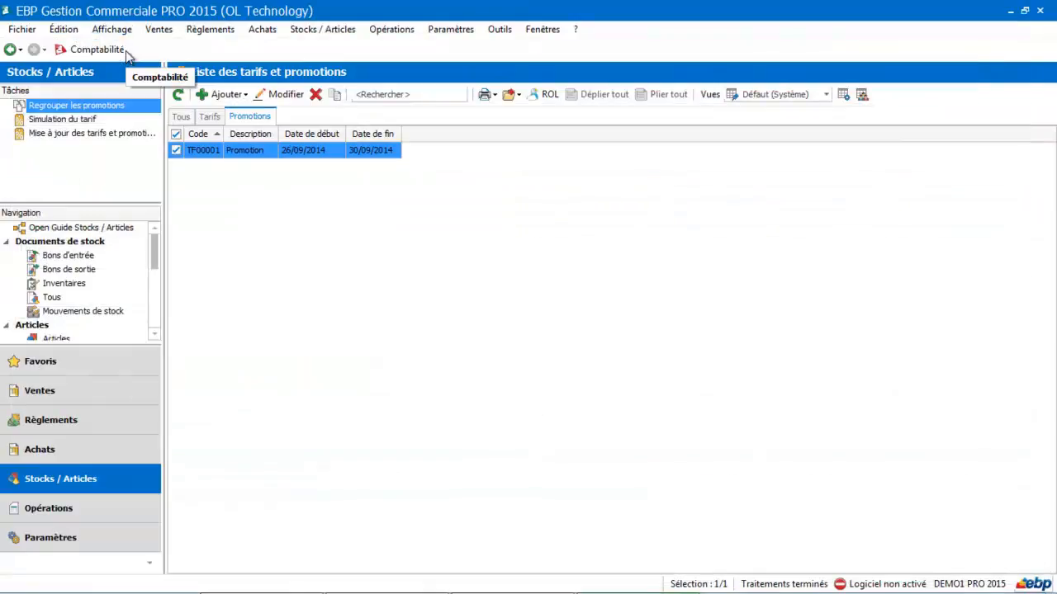
left_click(327, 156)
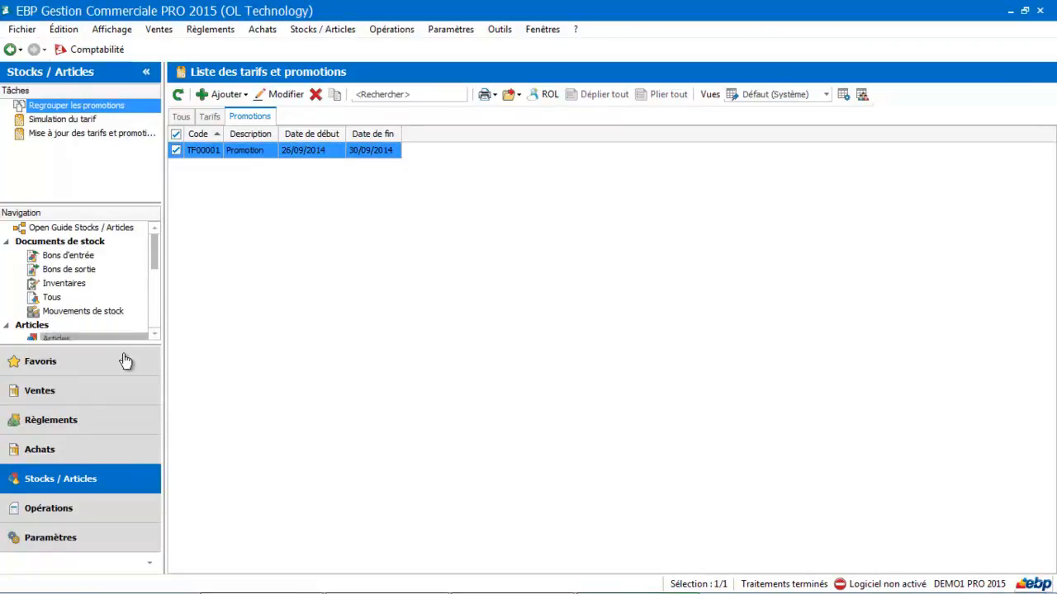
Create a new customer order (Commande) in the sales documents for the customer SARL MOUSSET
left_click(114, 403)
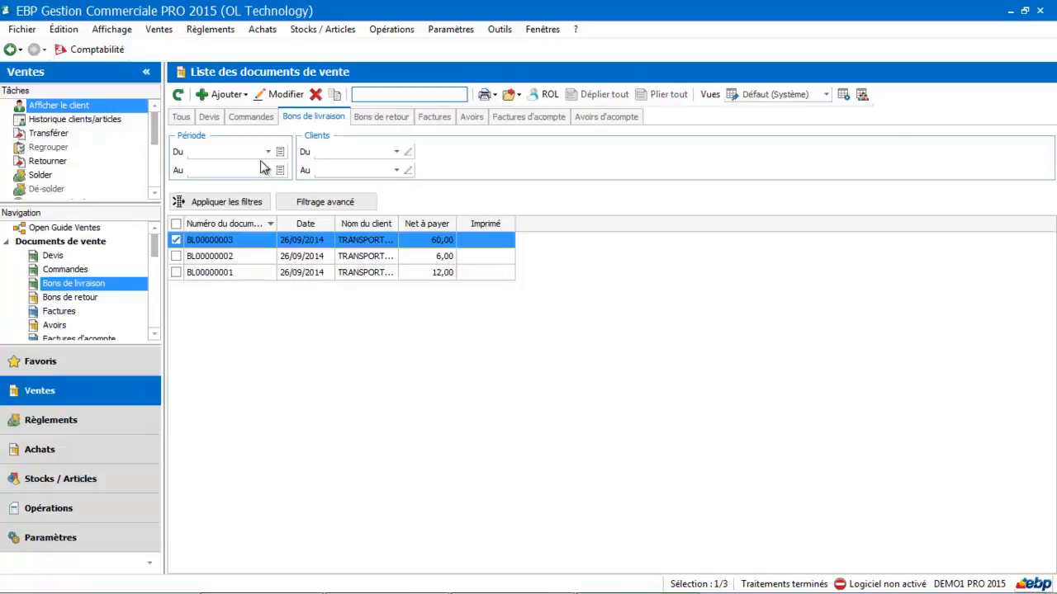
left_click(252, 118)
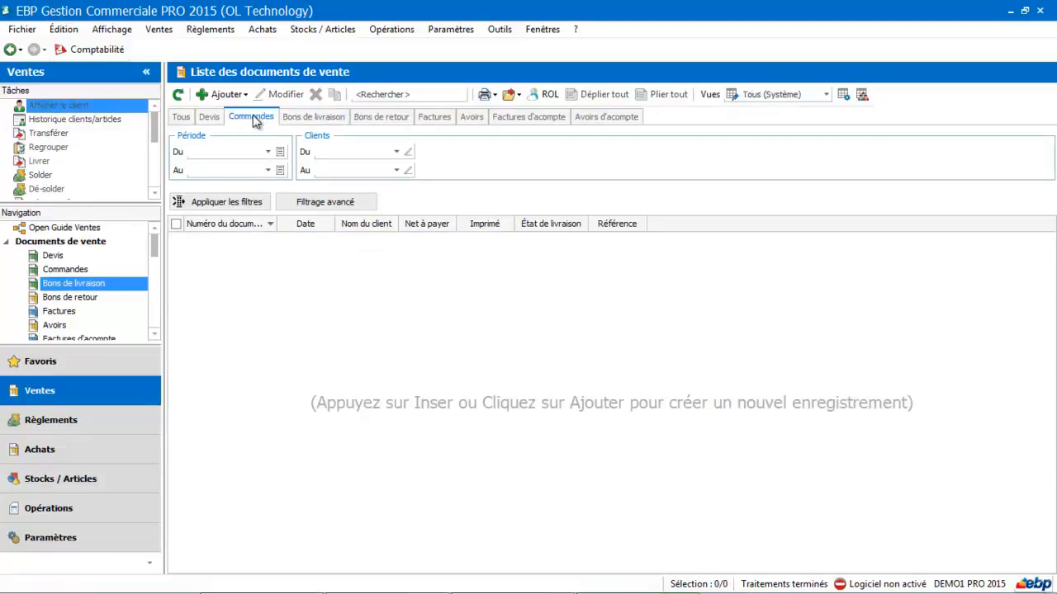
left_click(227, 95)
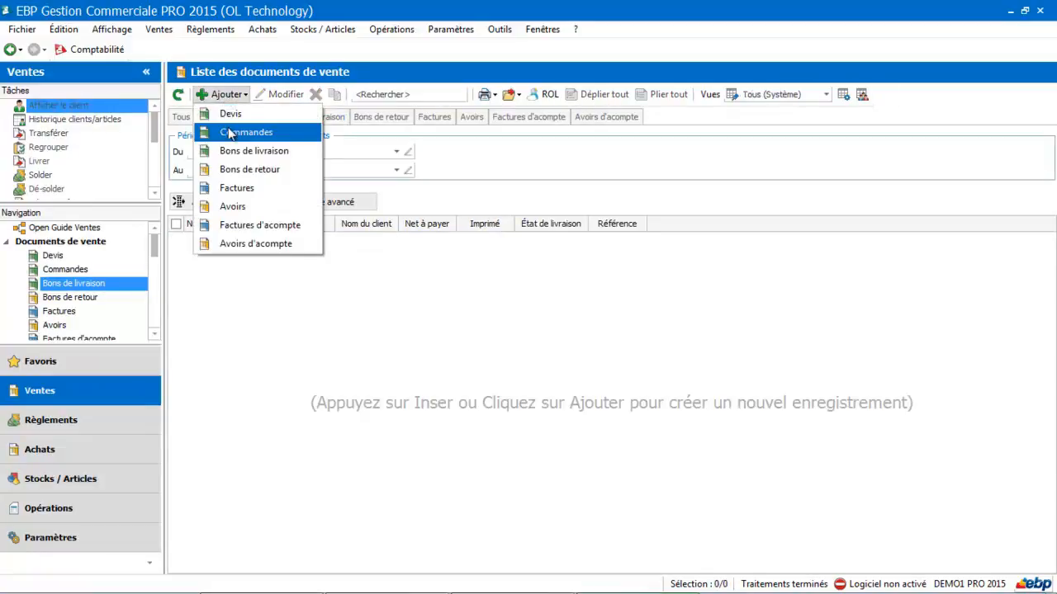
left_click(231, 134)
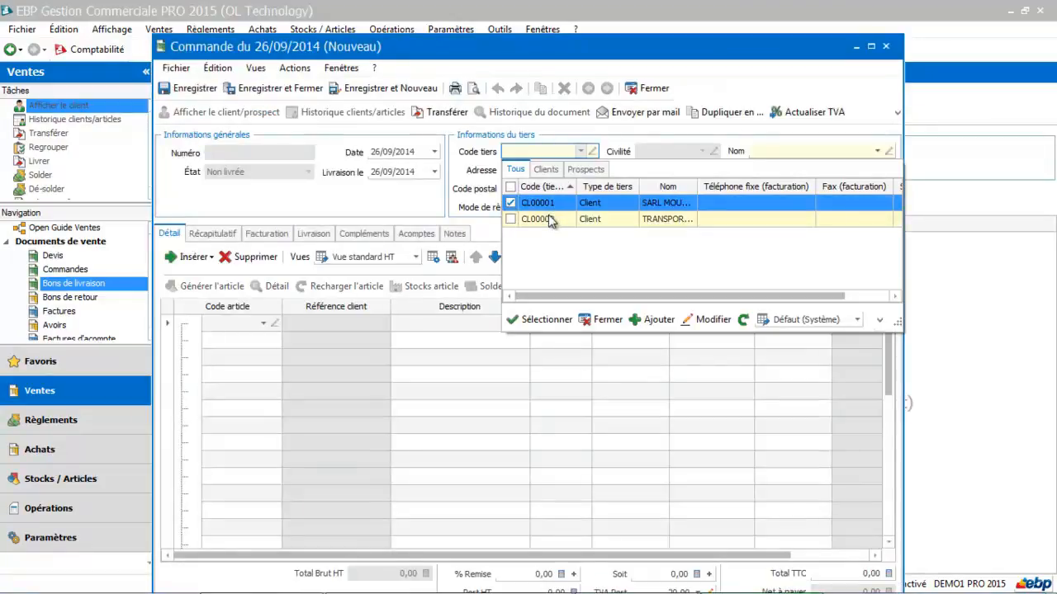
left_click(544, 207)
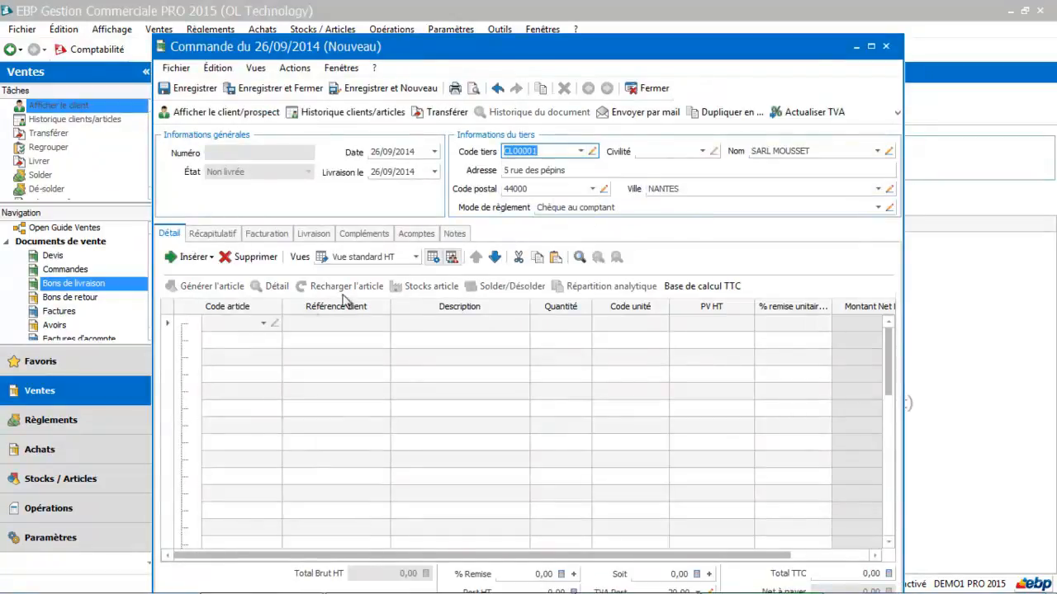
Add the article AR00002 (Ramette papier) to the order's first line, and close the order without saving it
left_click(871, 48)
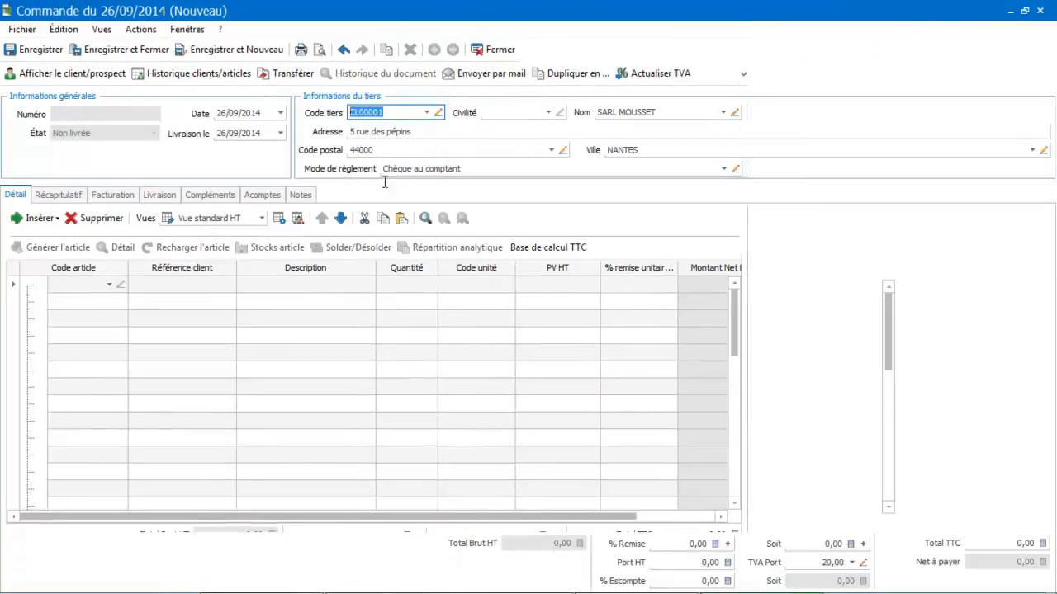
left_click(101, 285)
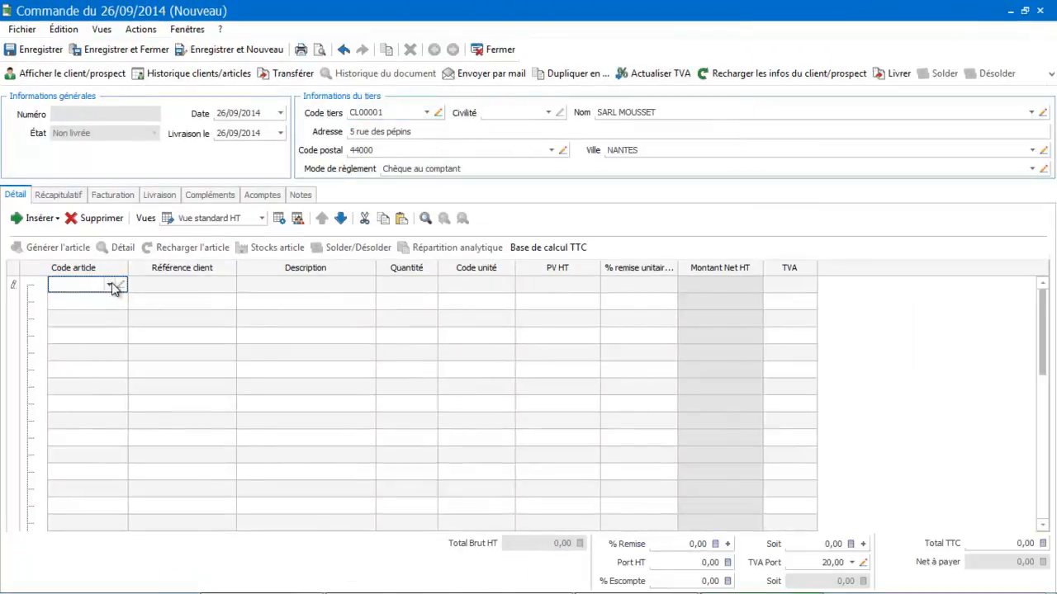
left_click(110, 284)
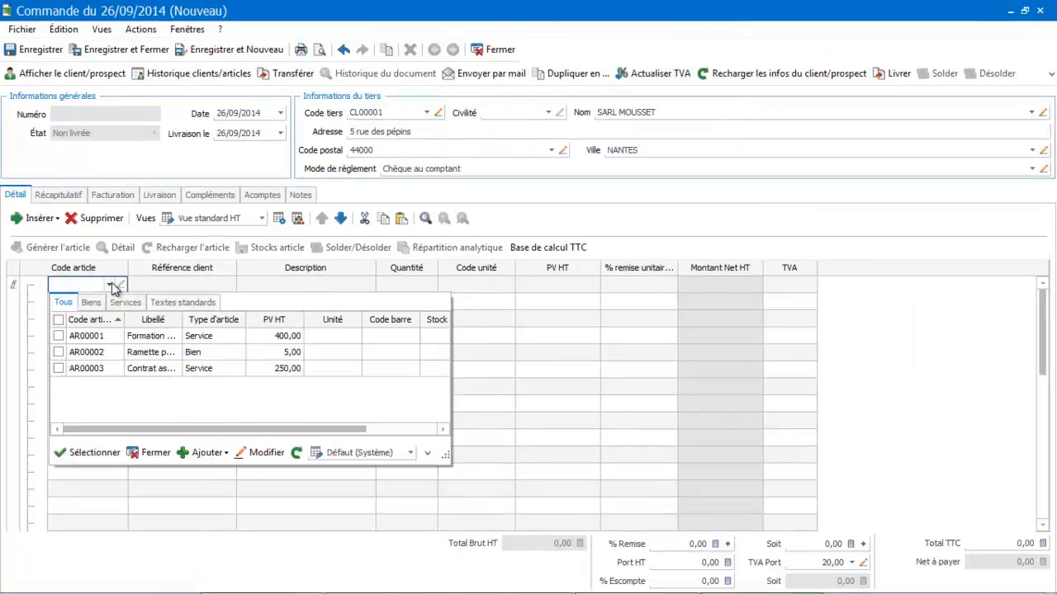
double_click(102, 351)
left_click(198, 334)
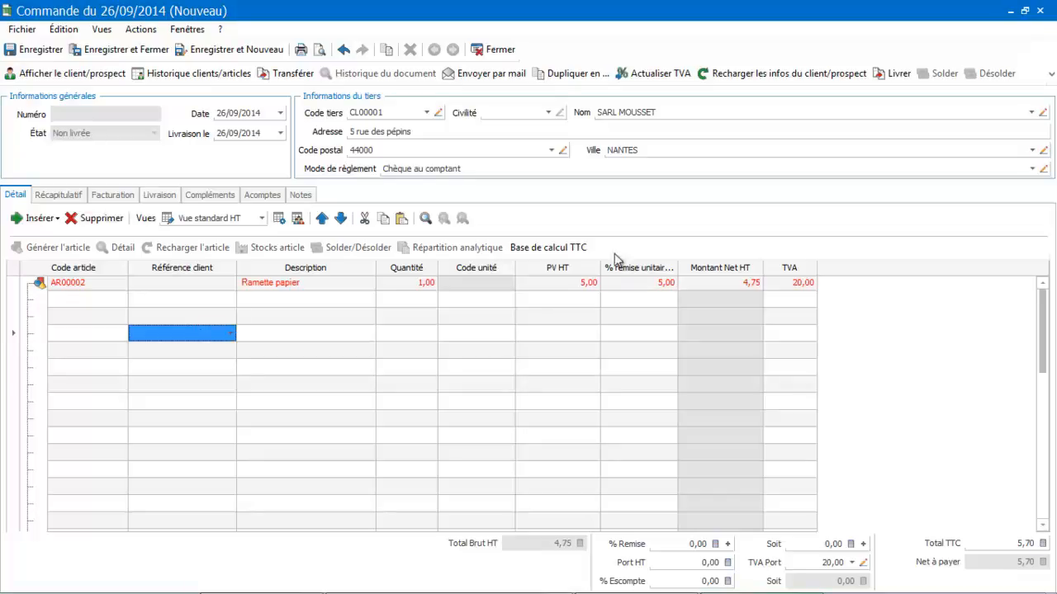
left_click(499, 50)
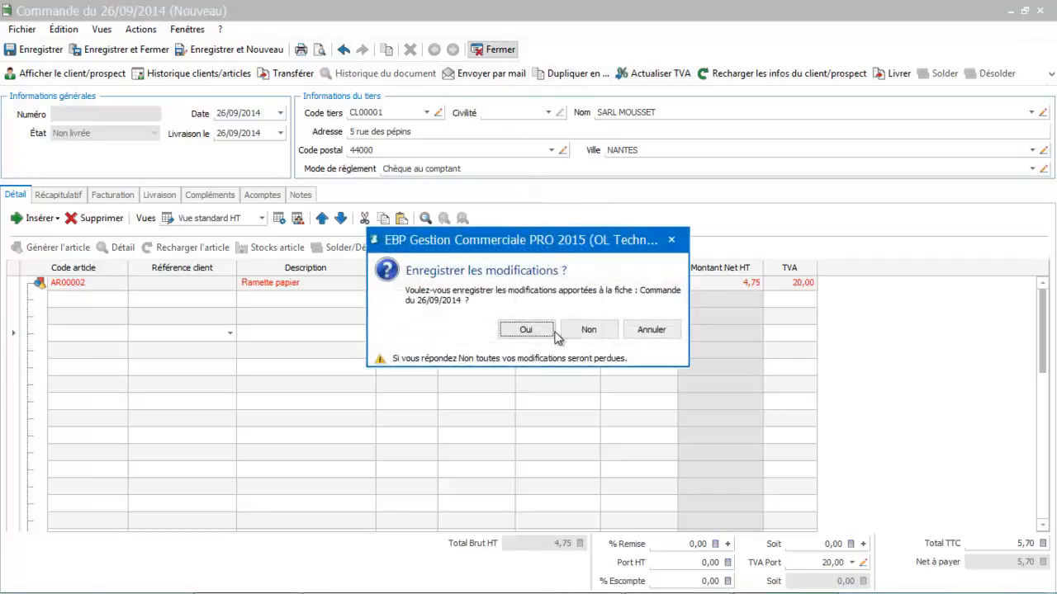
left_click(585, 326)
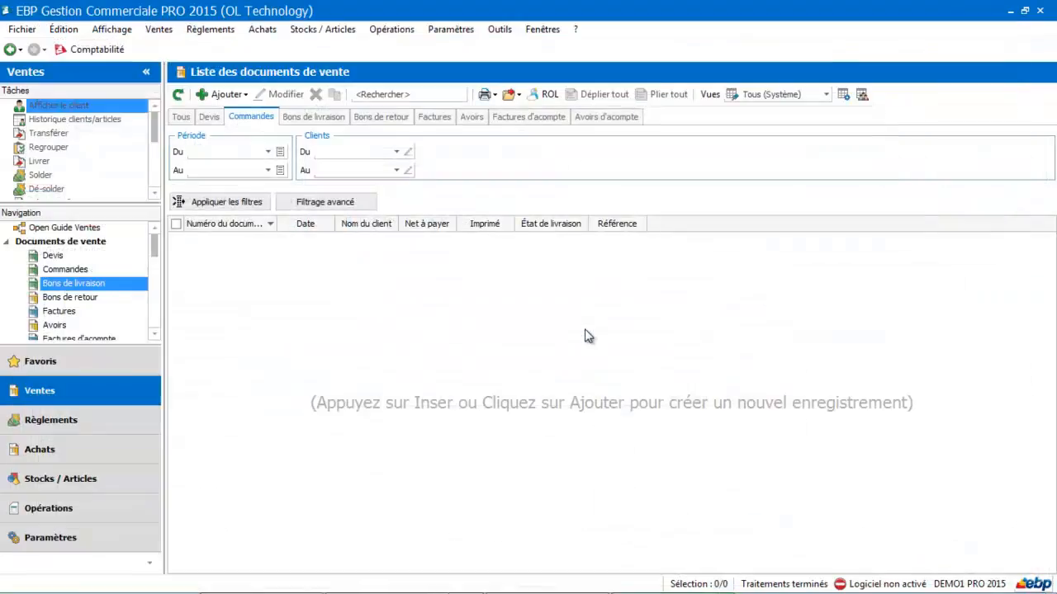
Open the list of customer tariffs and promotions and delete the promotion TF00001, confirming the deletion
left_click(323, 29)
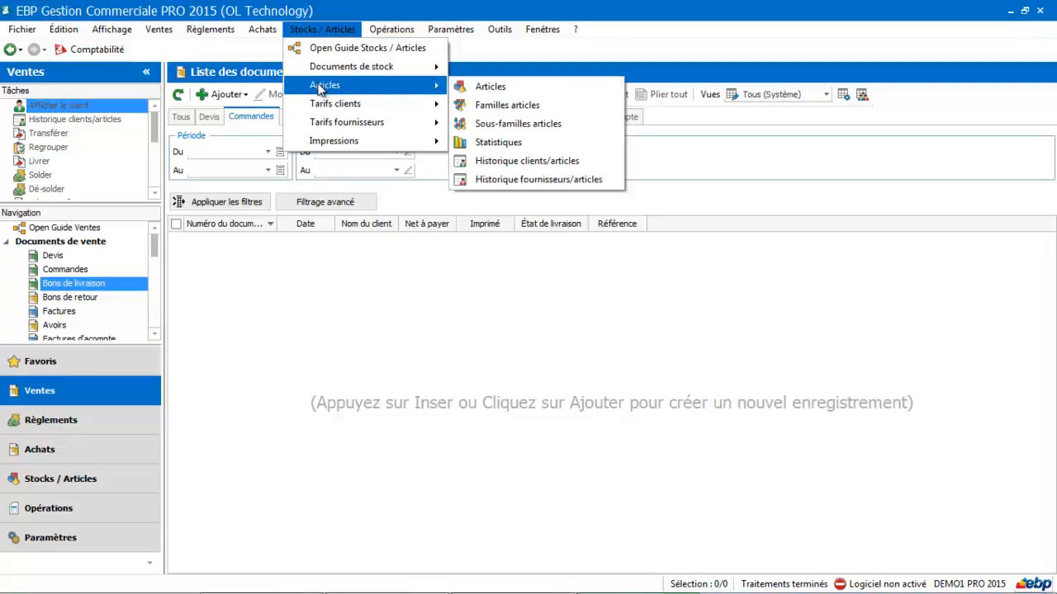
mouse_move(371, 102)
left_click(484, 107)
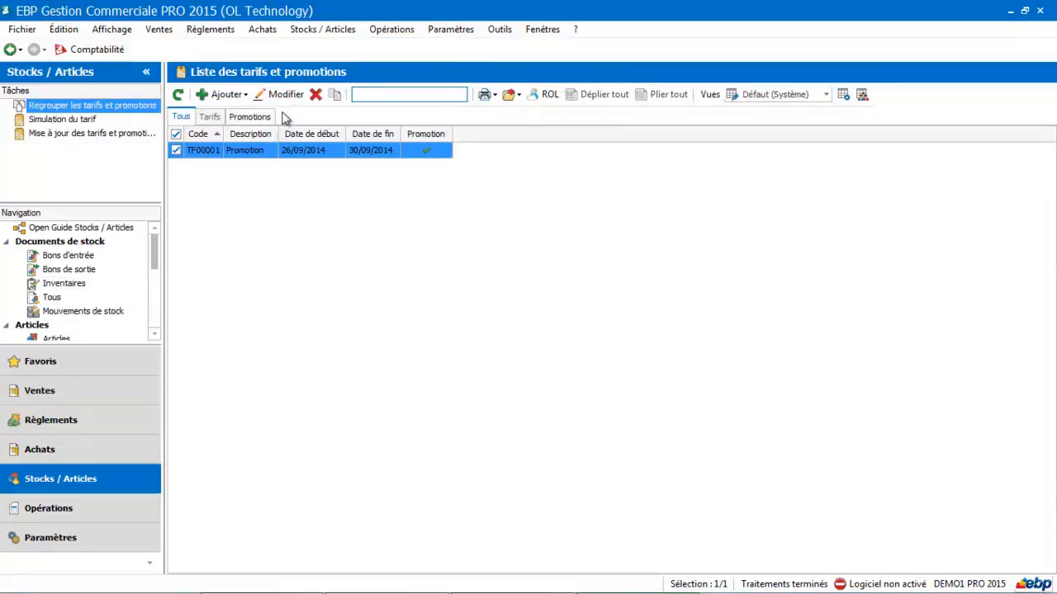
left_click(316, 97)
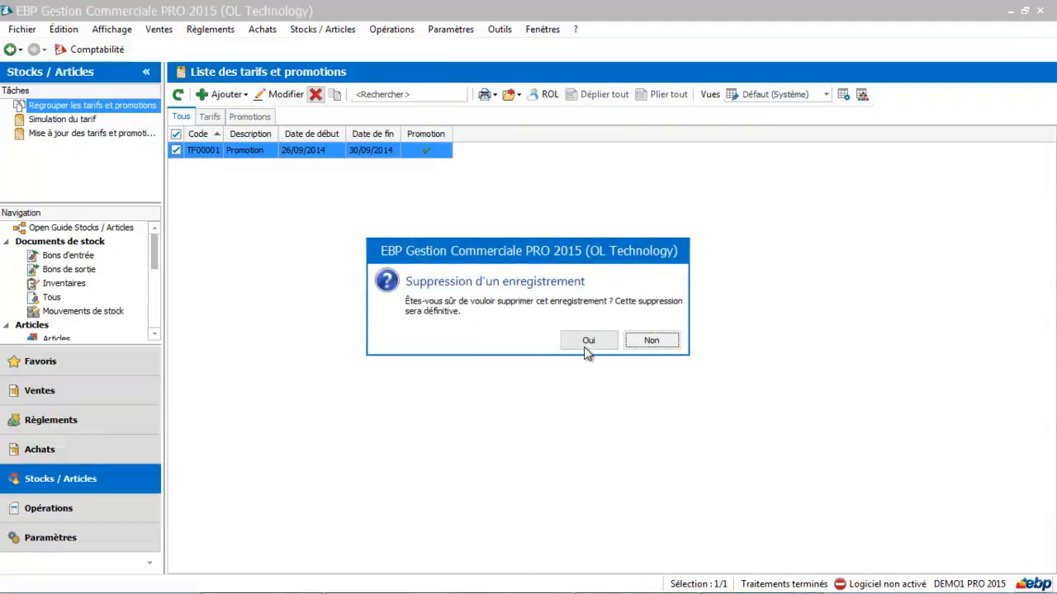
left_click(587, 345)
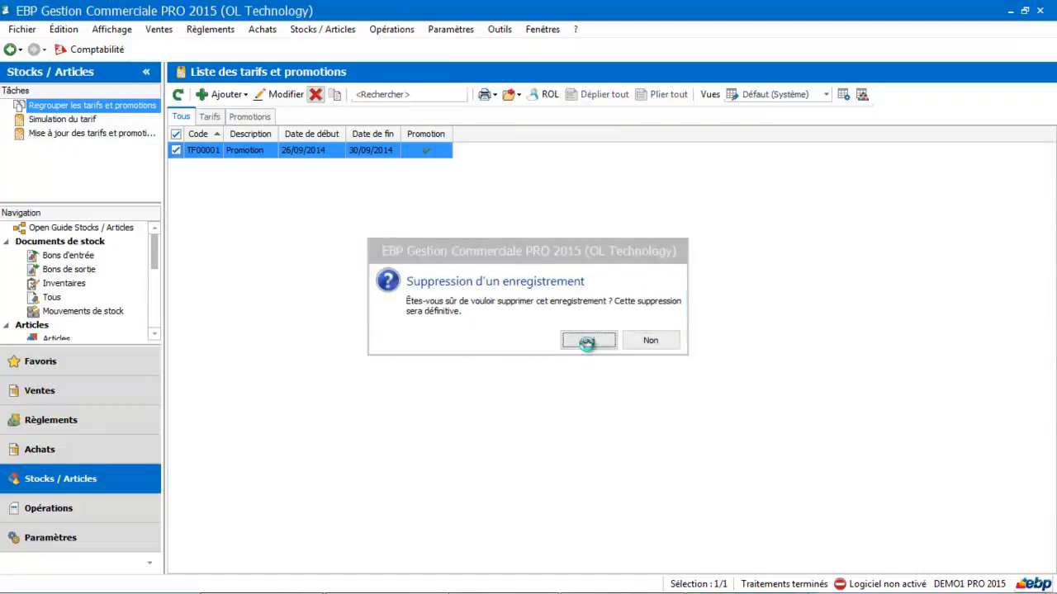
Add a new customer tariff (Tarif) from the tariffs list
left_click(209, 118)
left_click(224, 96)
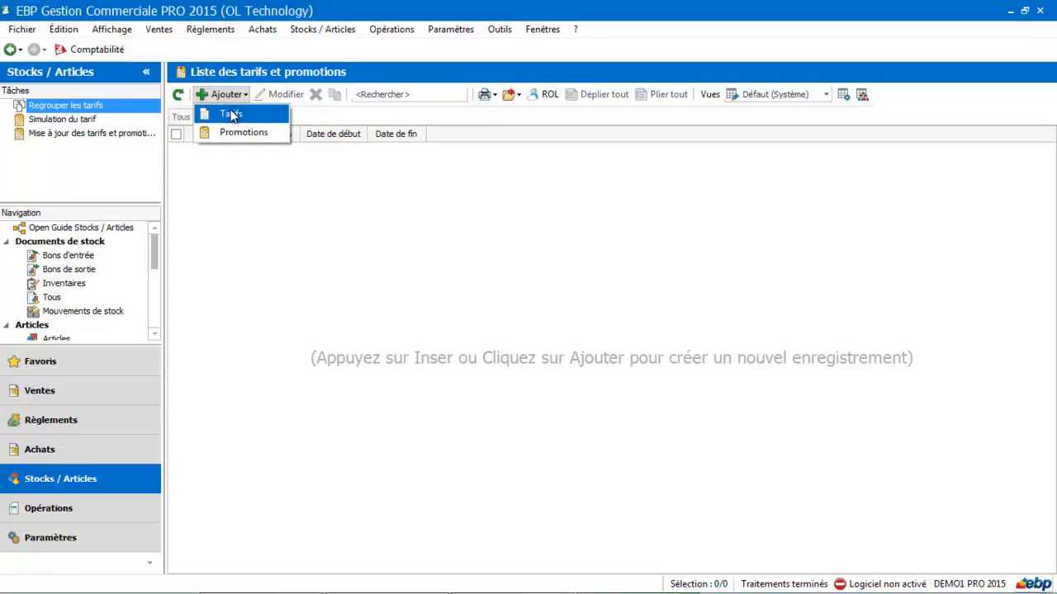
left_click(231, 112)
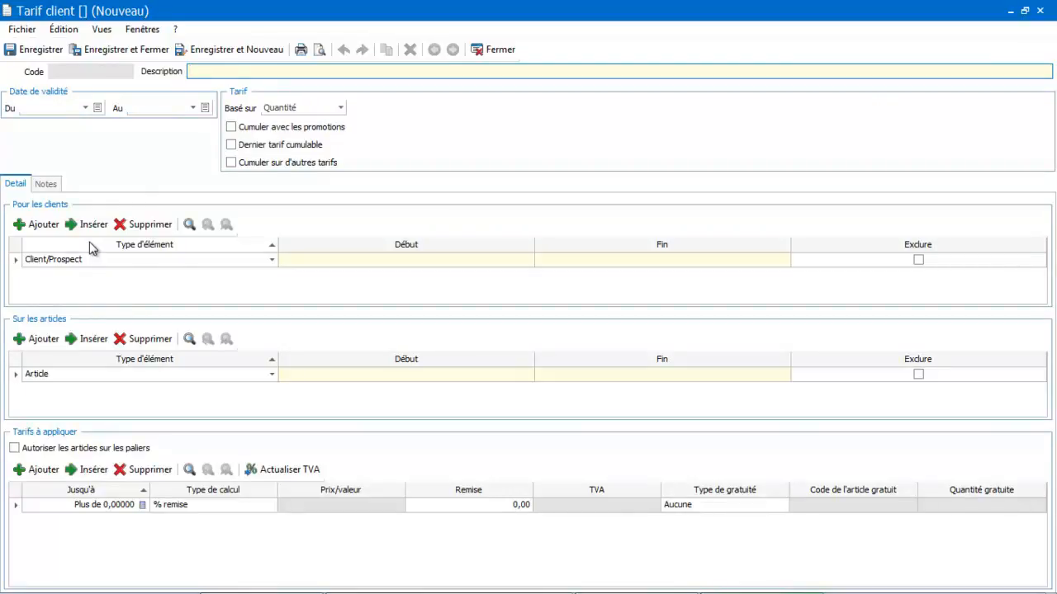
Try to target the tariff at a customer family (Famille client/prospect), opening a new family record and closing it unsaved
left_click(273, 261)
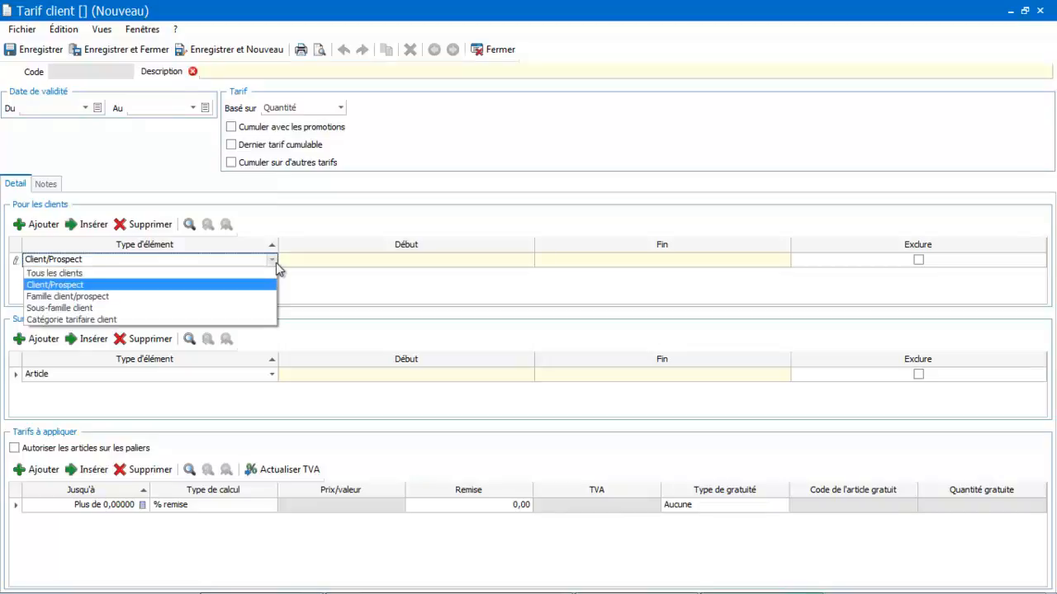
left_click(227, 297)
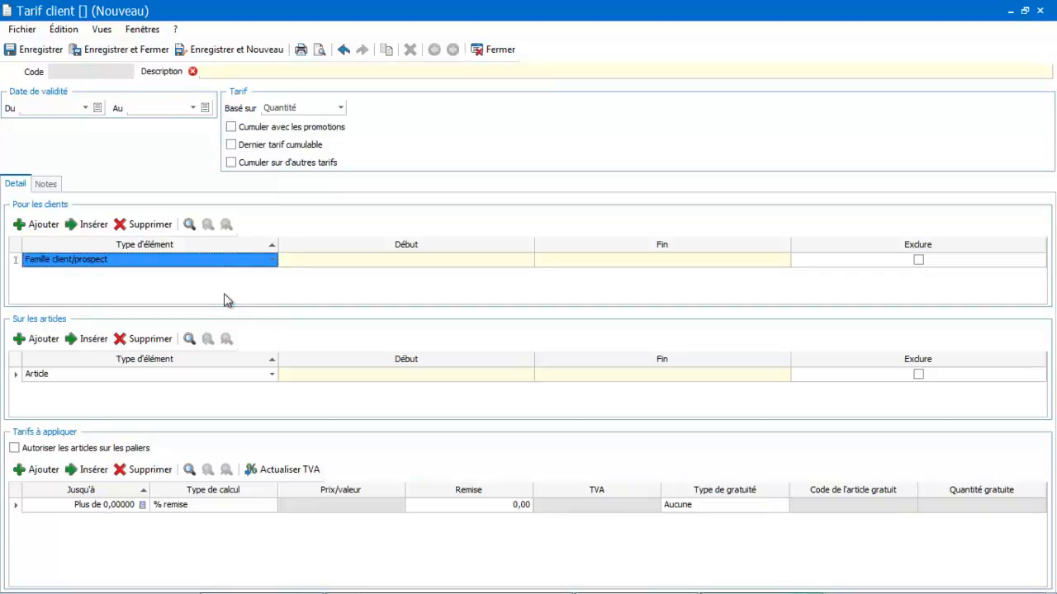
left_click(354, 260)
left_click(516, 261)
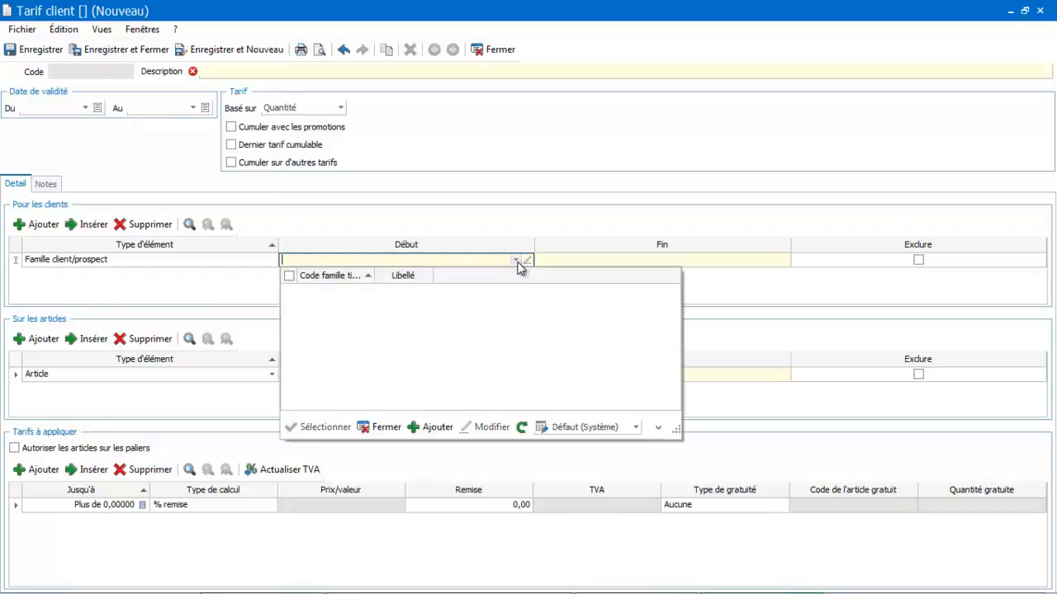
left_click(445, 259)
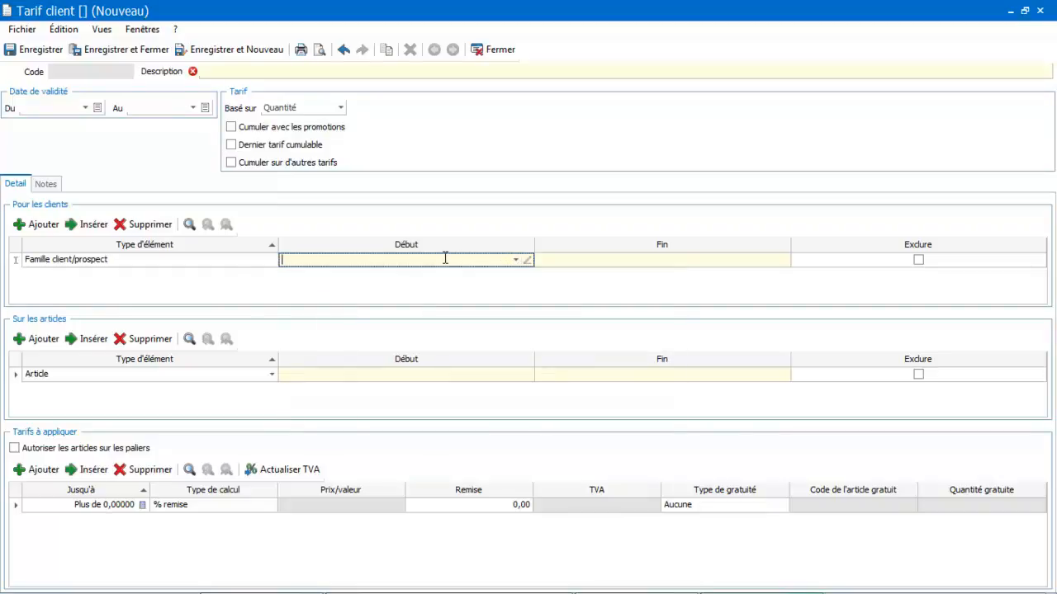
left_click(515, 261)
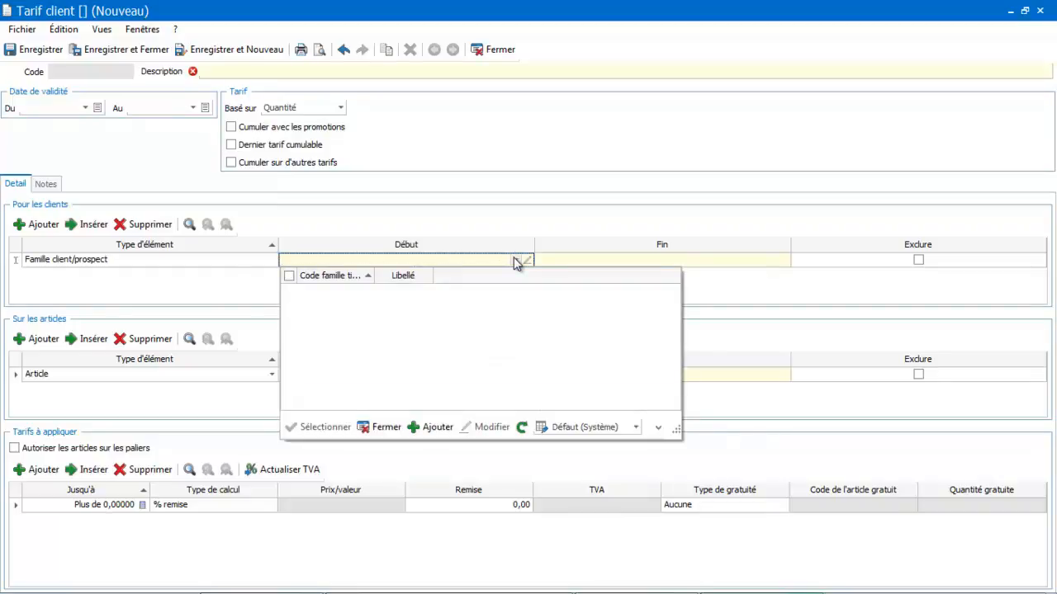
left_click(430, 427)
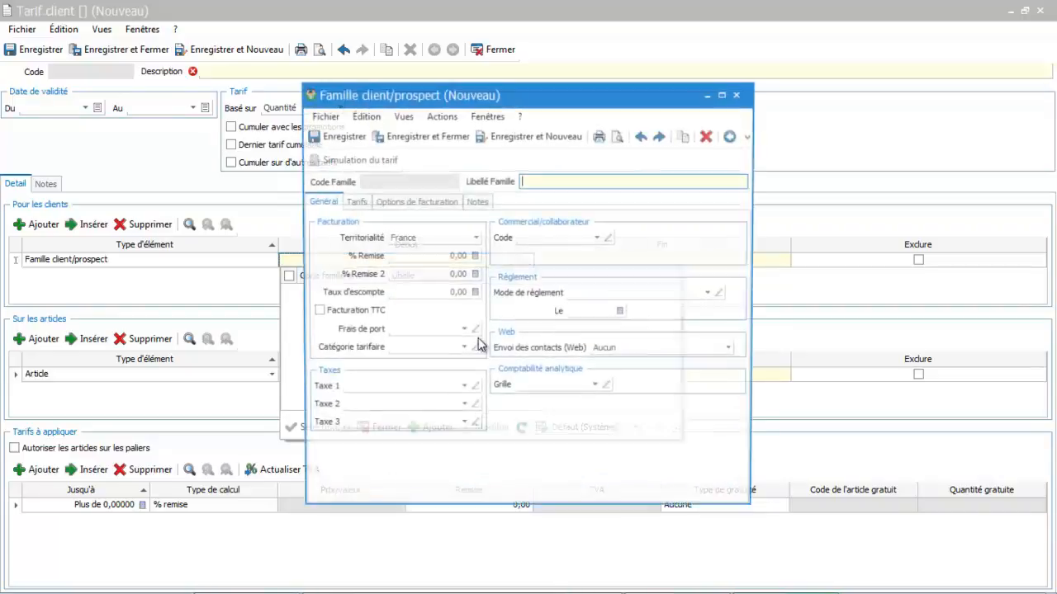
left_click(742, 96)
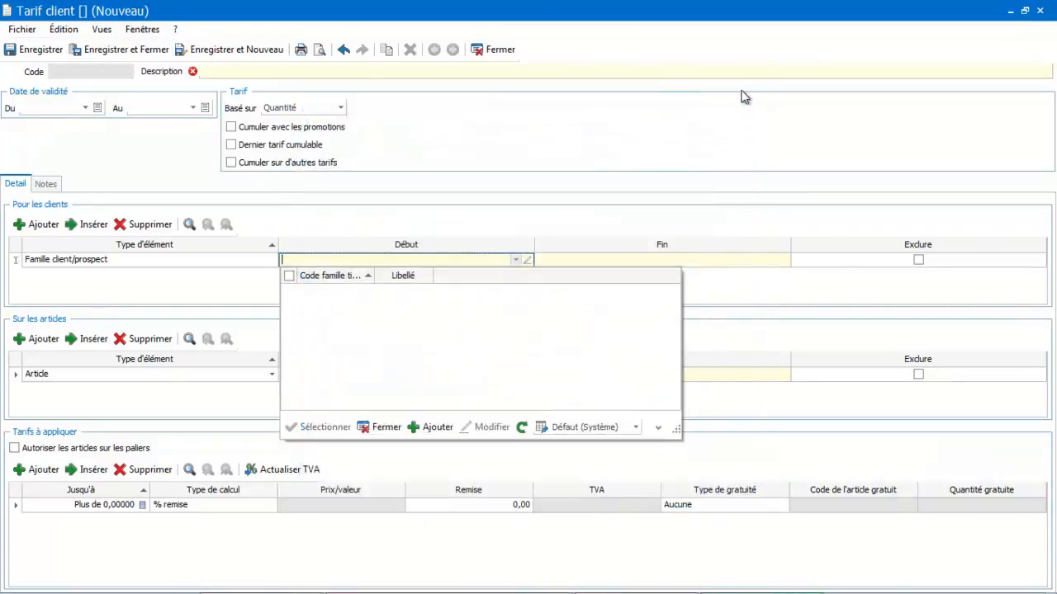
left_click(386, 427)
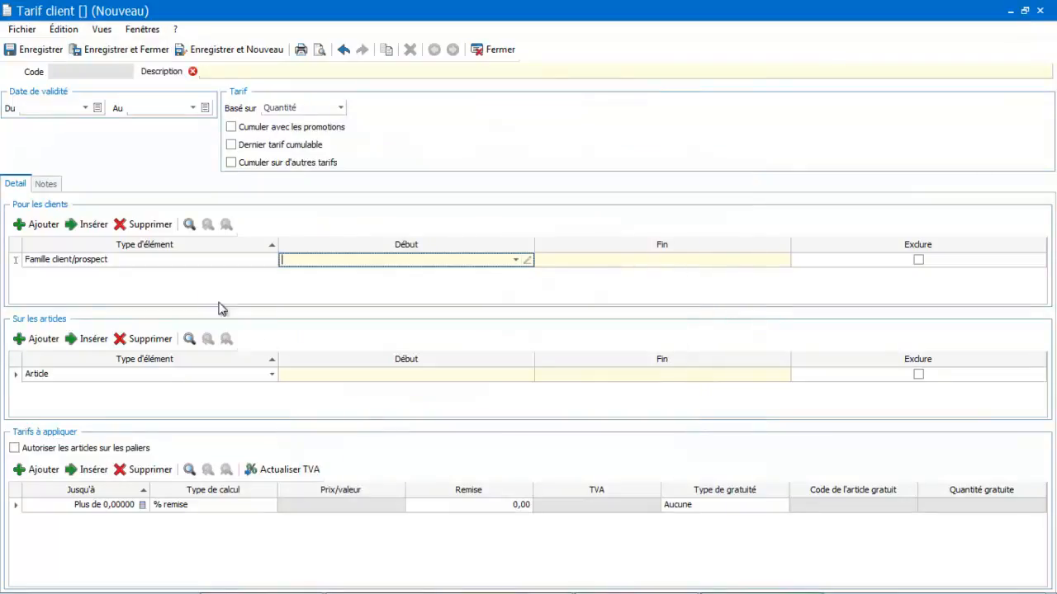
Apply the tariff to a single customer (Client/Prospect), choosing SARL MOUSSET as the start of the range
left_click(270, 260)
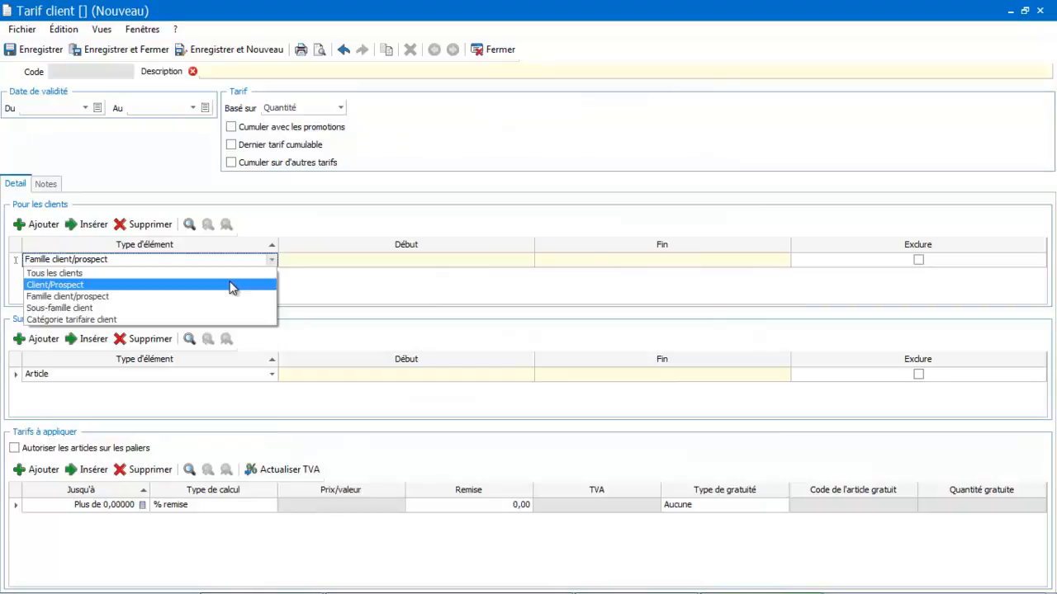
left_click(231, 287)
left_click(363, 261)
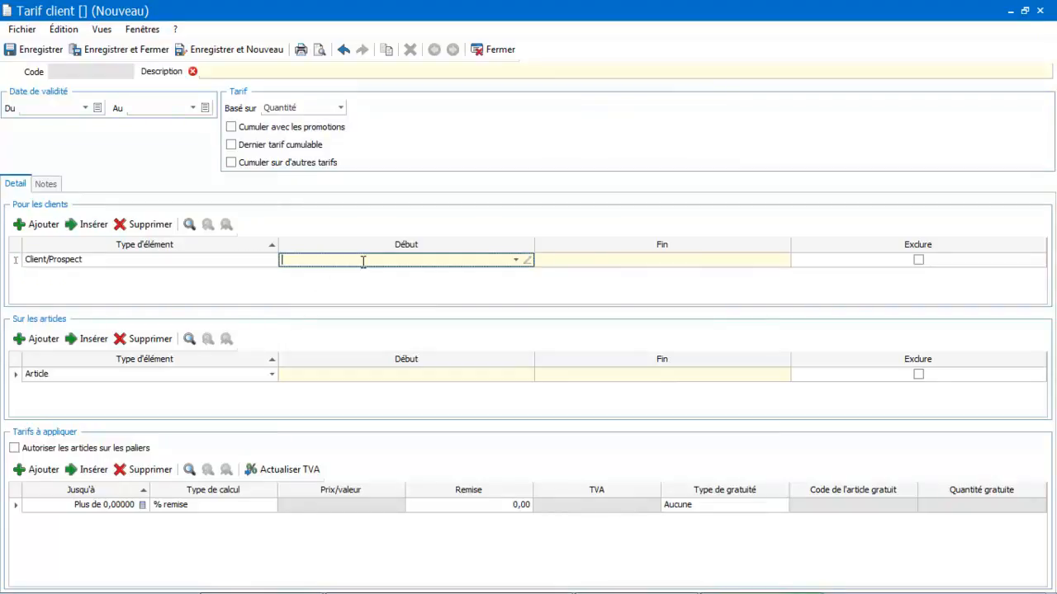
left_click(516, 263)
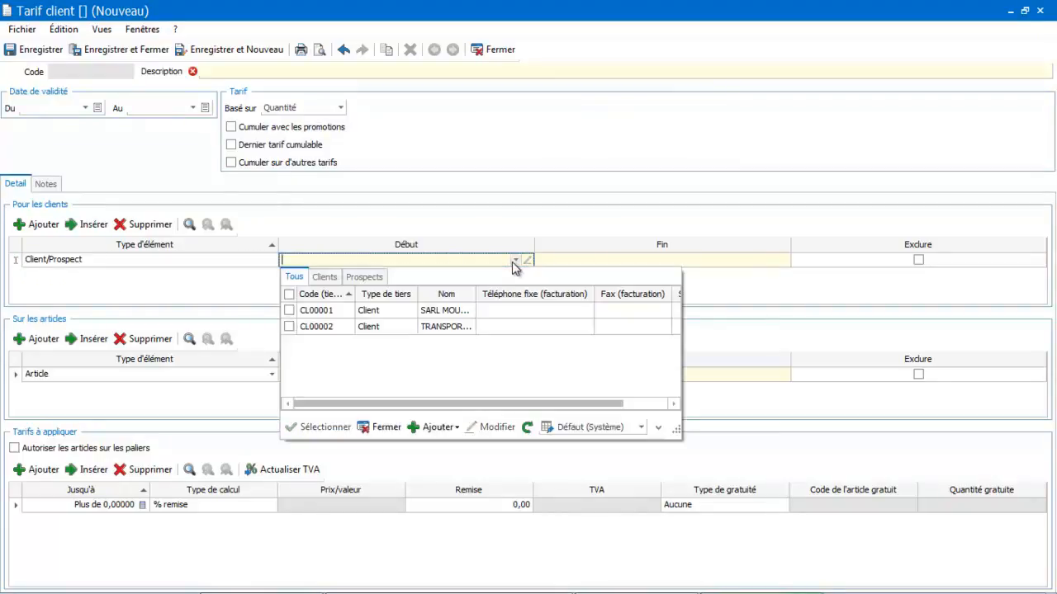
double_click(465, 310)
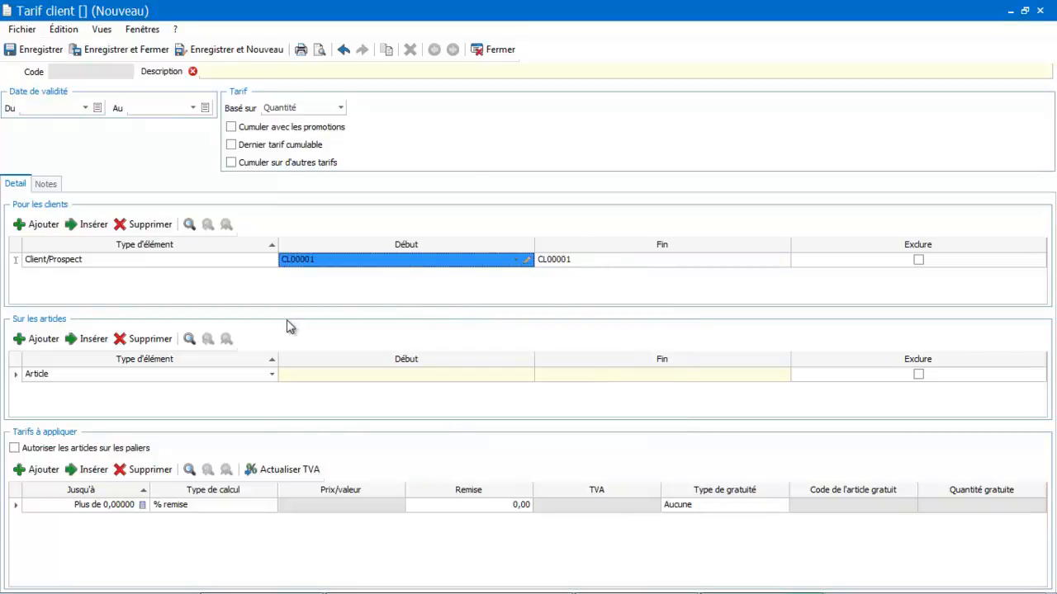
Apply the tariff to a single article by keeping the type Article and choosing AR00001 (Formation)
left_click(233, 376)
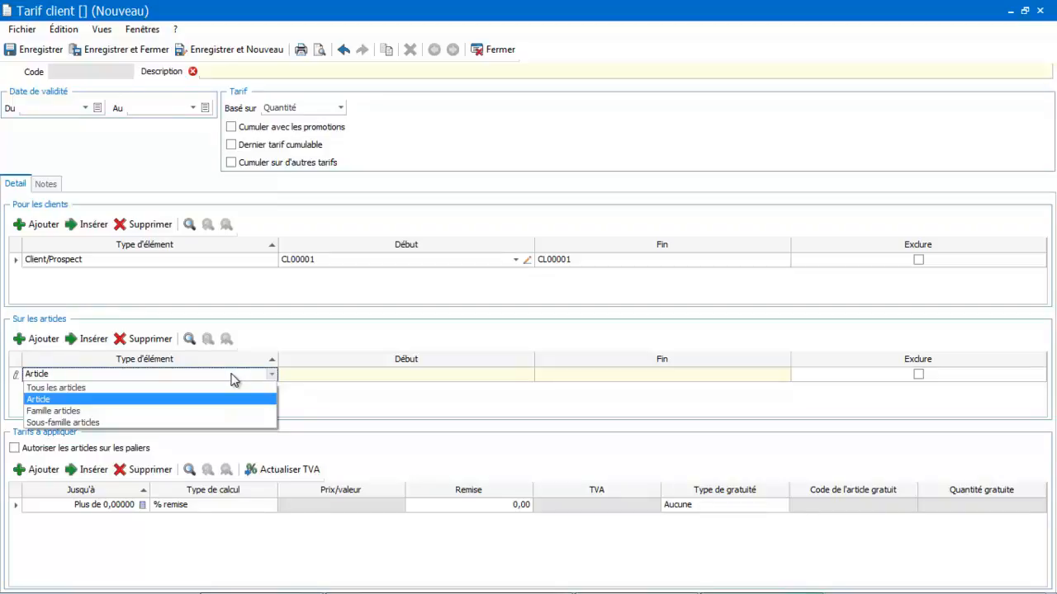
left_click(214, 405)
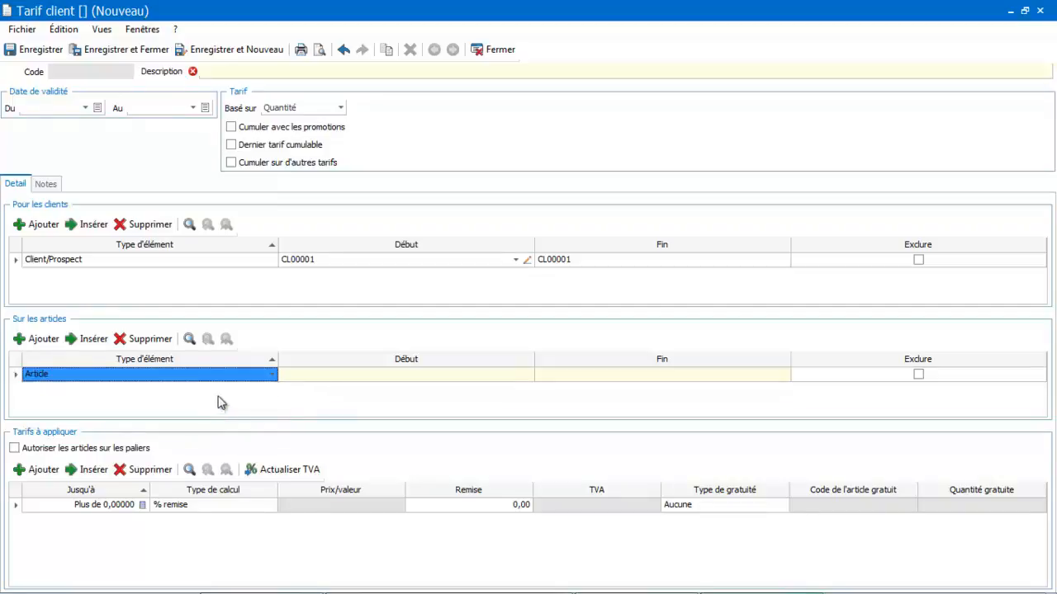
left_click(331, 376)
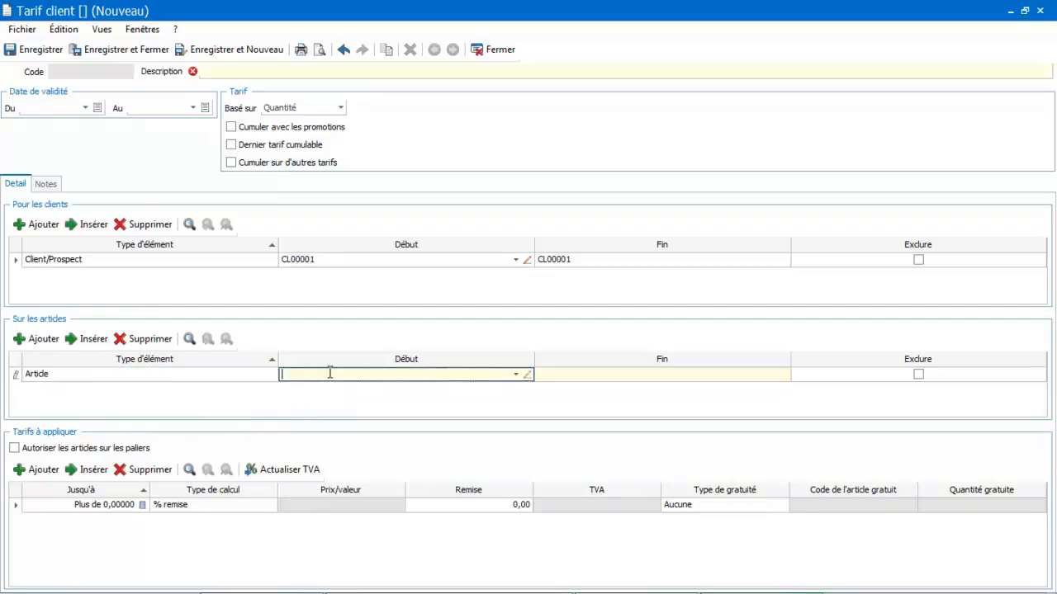
left_click(517, 376)
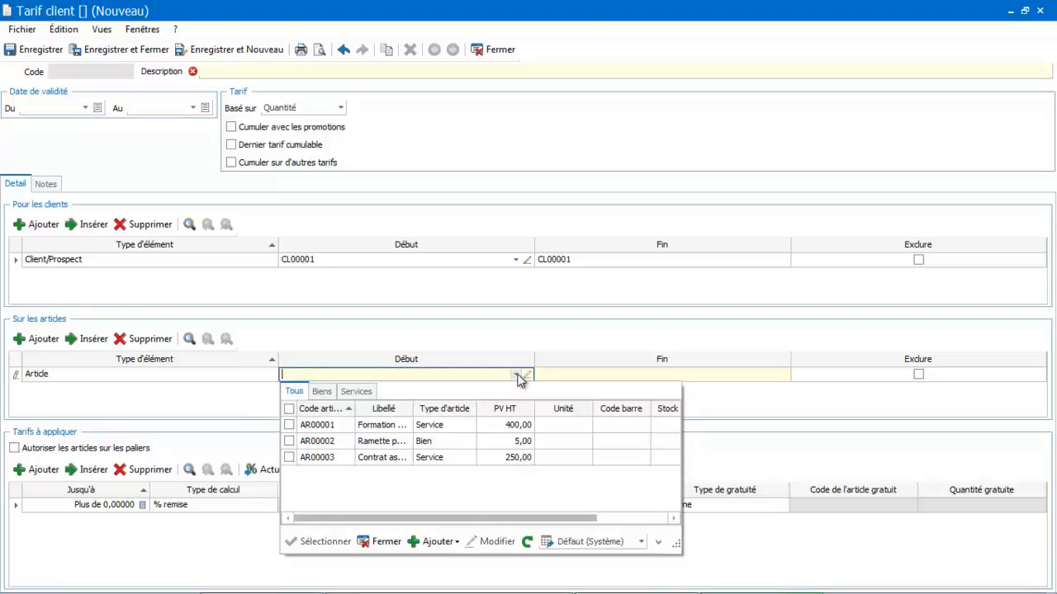
double_click(393, 425)
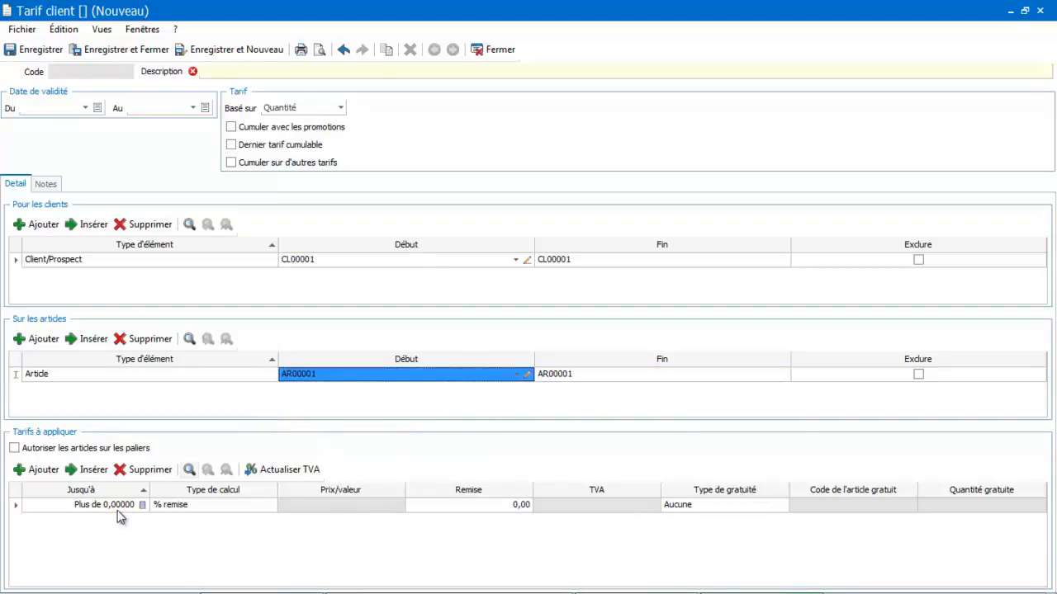
Set the discount (Remise) of the tariff tier to 10%
left_click(445, 506)
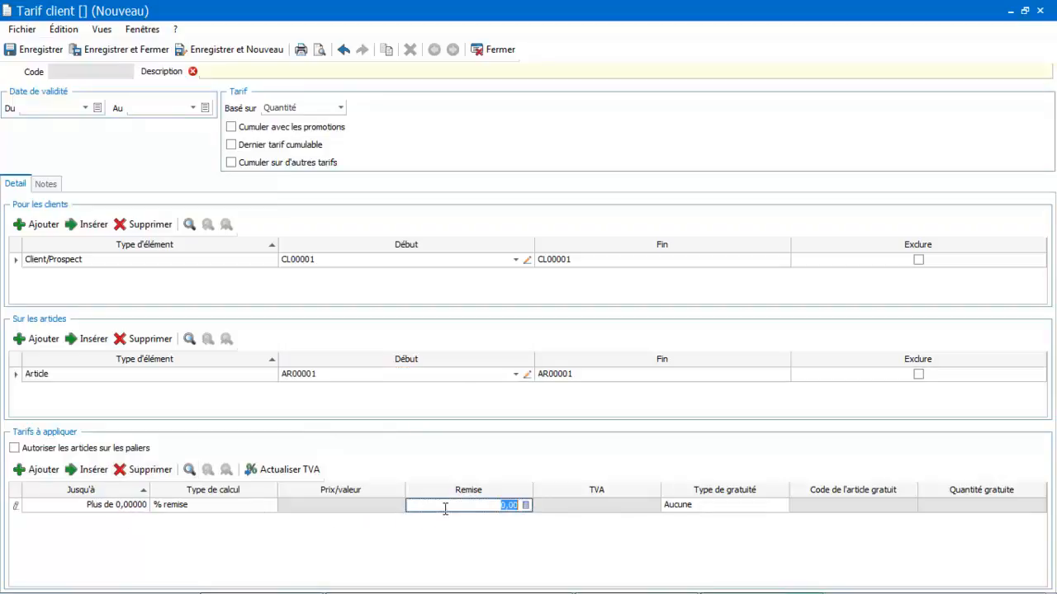
type("10")
key("Tab")
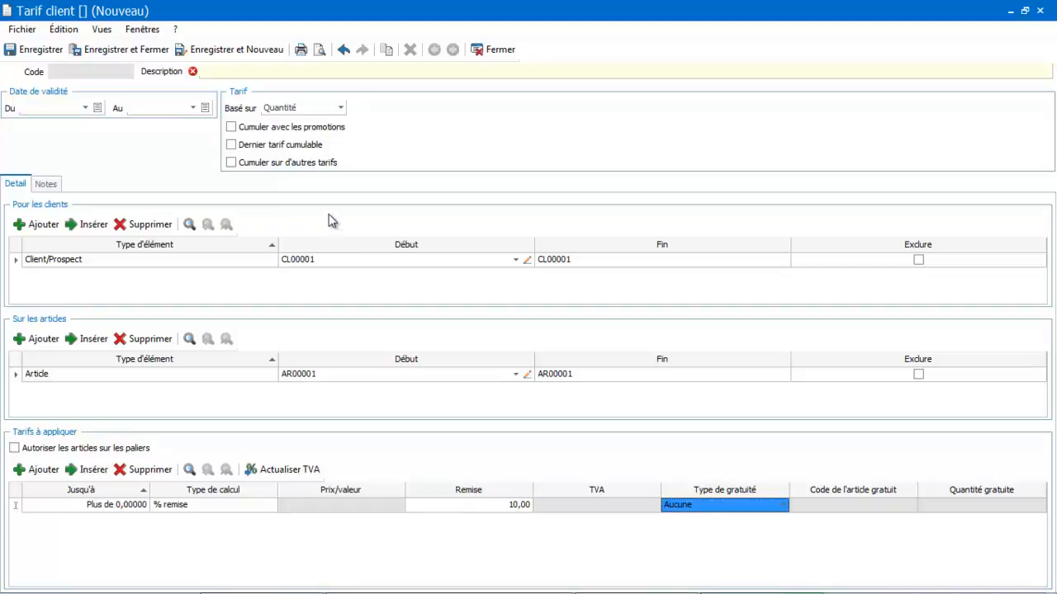
Enter "Tarif formation" as the tariff's description, and save and close the tariff
left_click(252, 71)
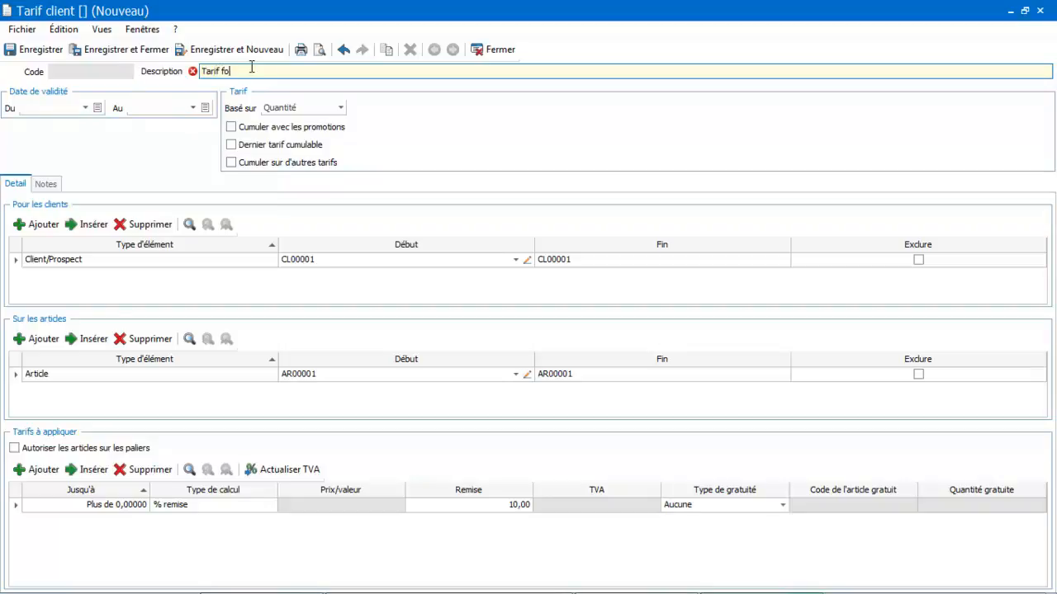
key("Tab")
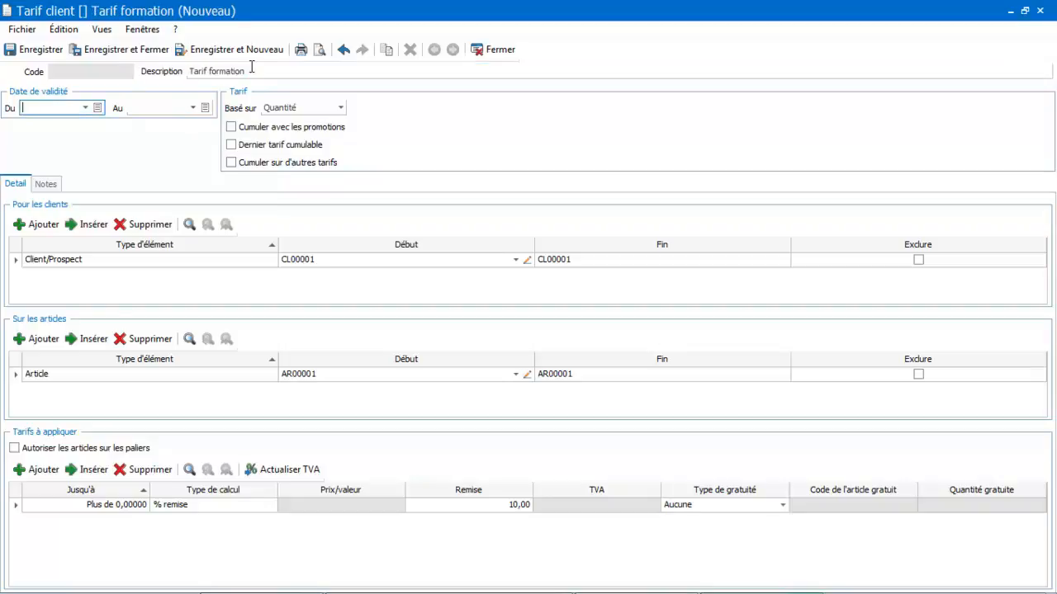
left_click(126, 50)
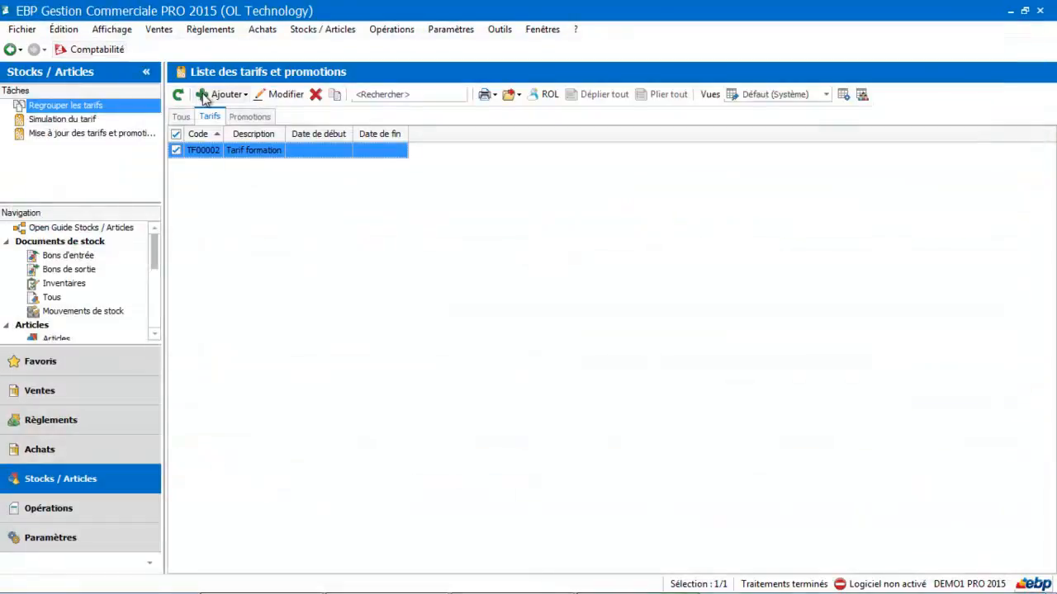
Create a new customer order (Commande) for SARL MOUSSET and add the article AR00001 (Formation EBP) to its first line
left_click(54, 396)
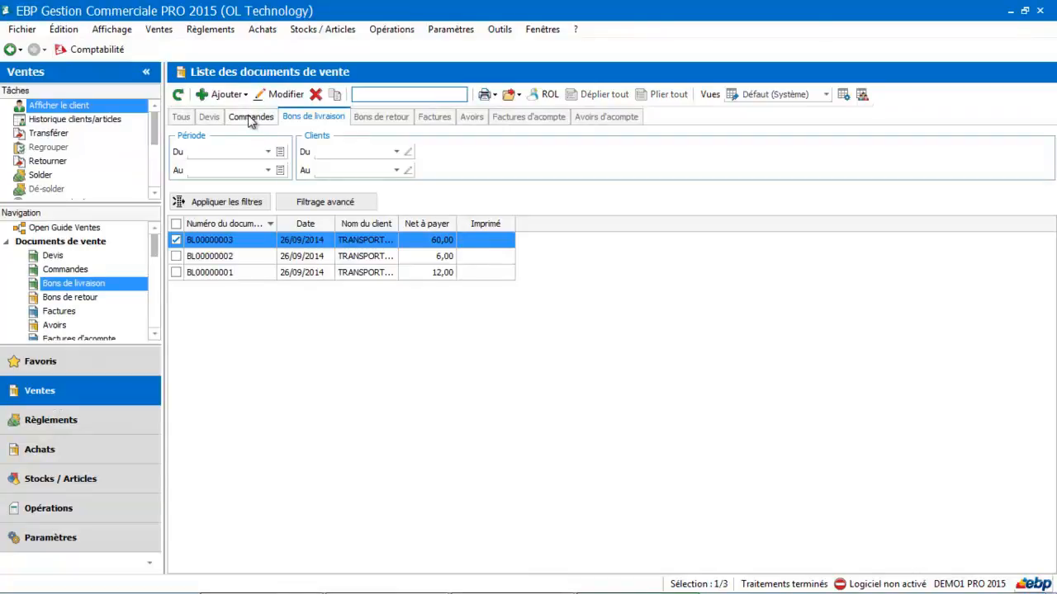
left_click(231, 96)
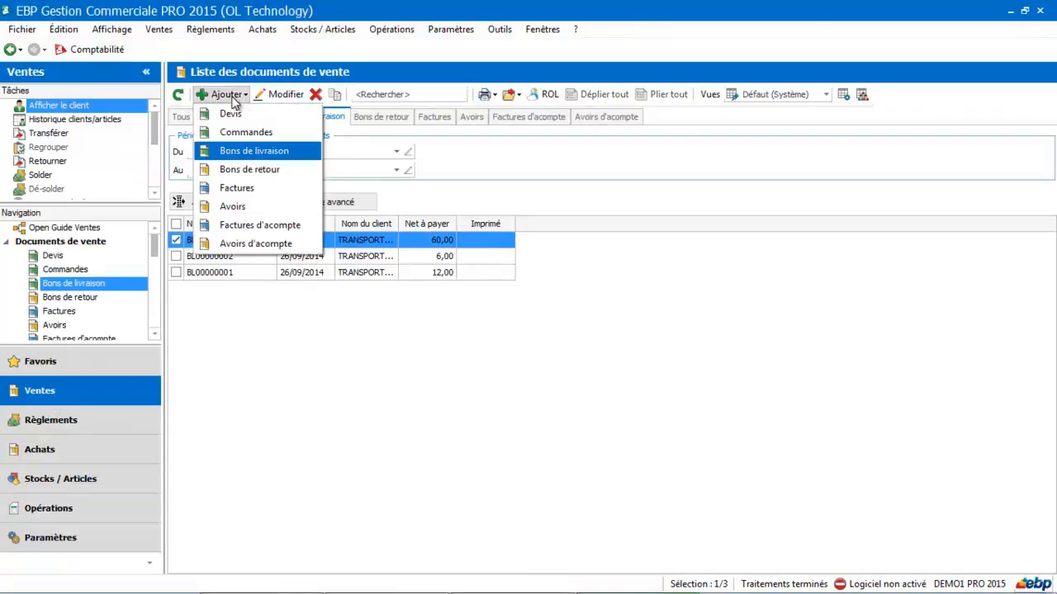
left_click(236, 129)
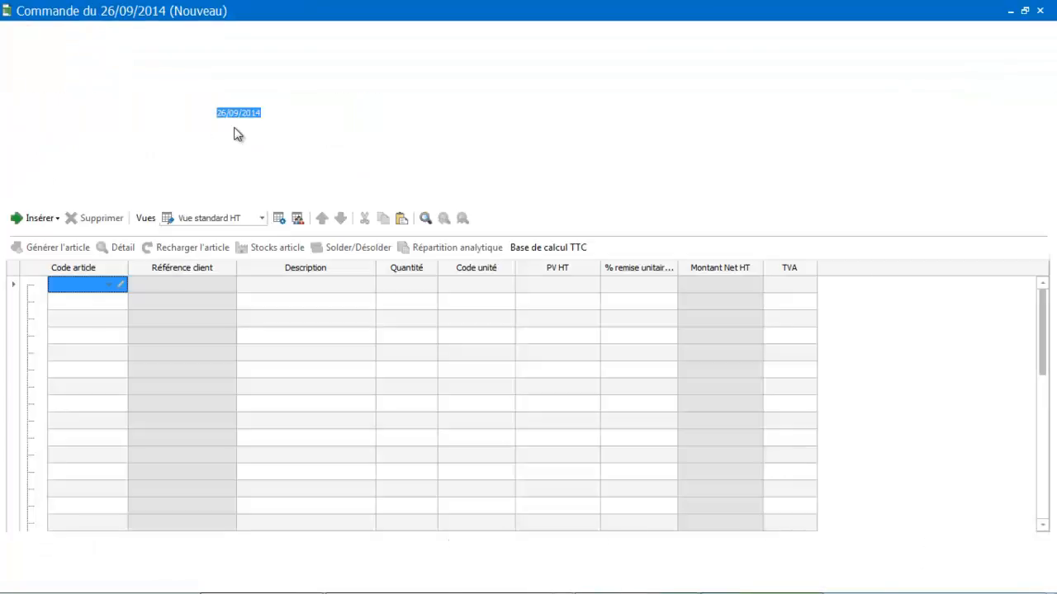
left_click(426, 113)
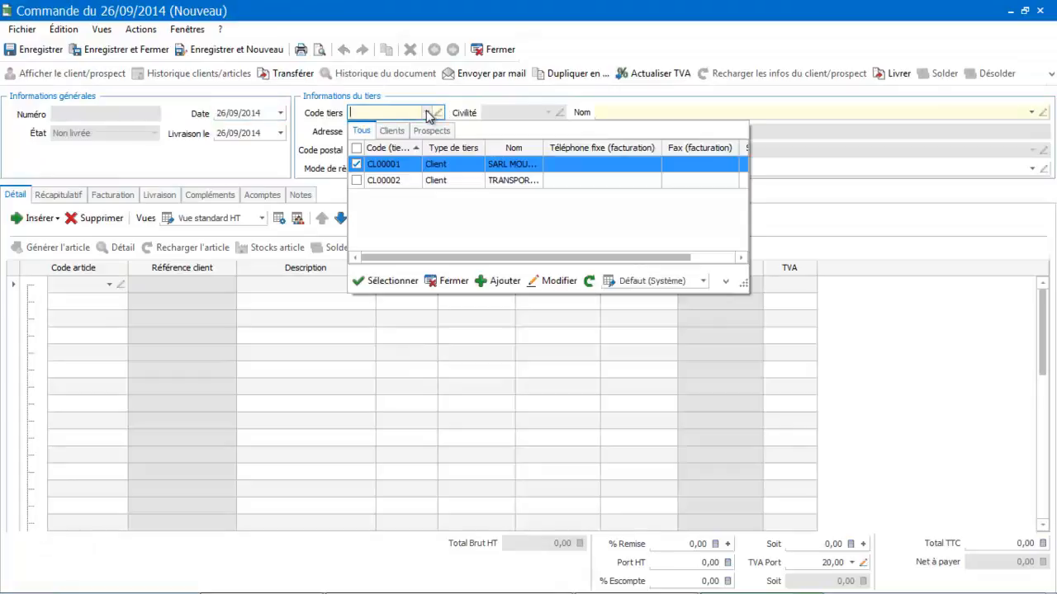
left_click(410, 164)
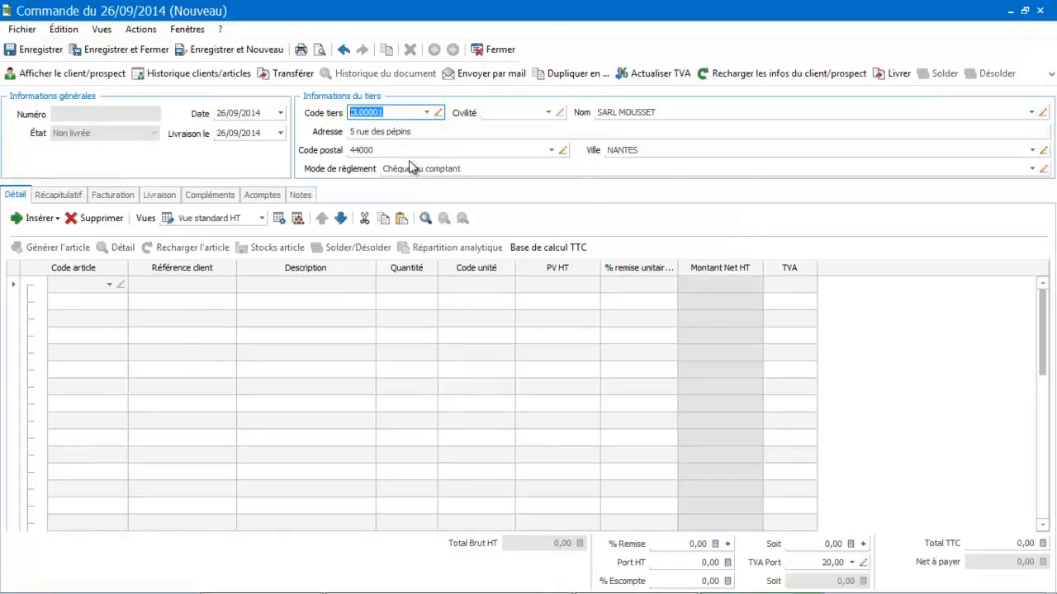
left_click(109, 285)
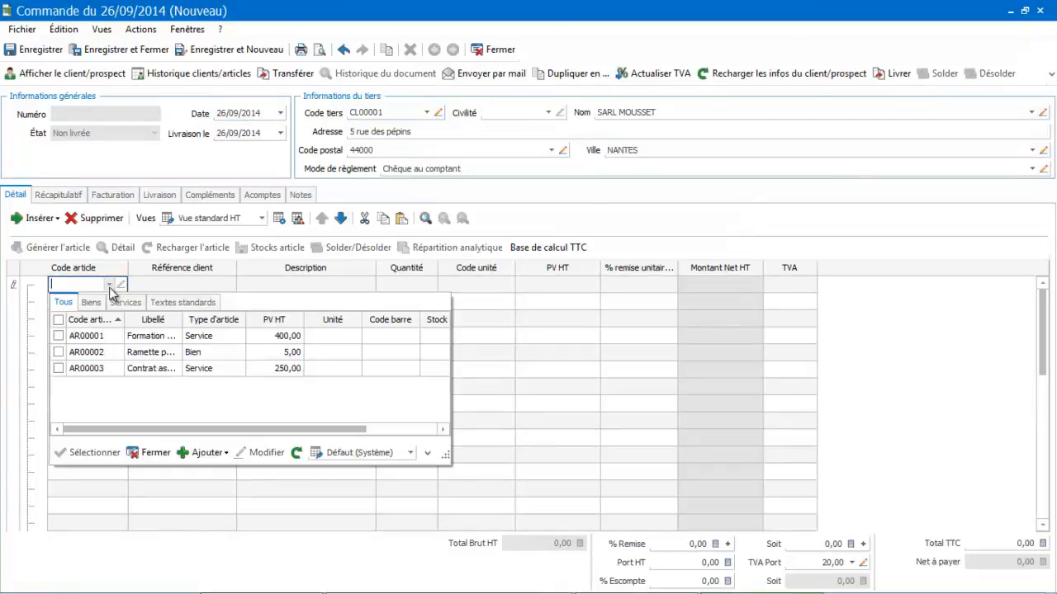
left_click(102, 336)
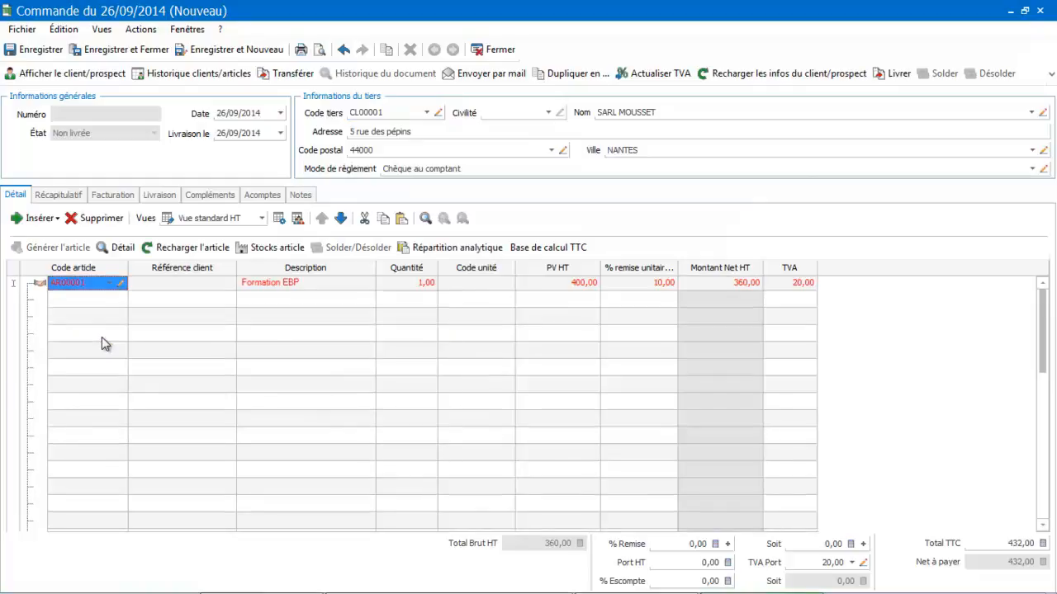
left_click(109, 283)
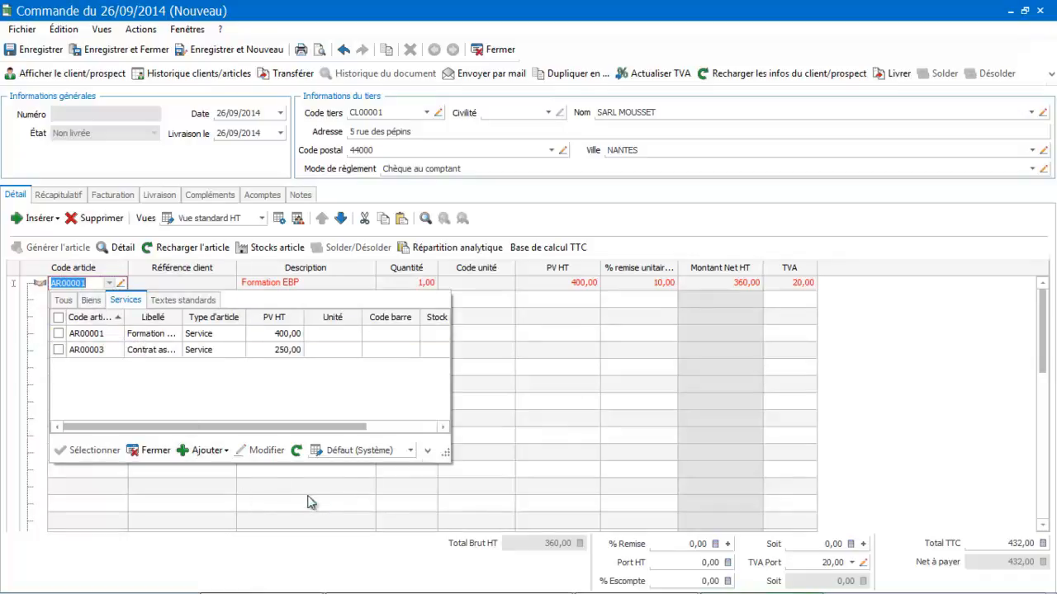
left_click(241, 475)
left_click(241, 475)
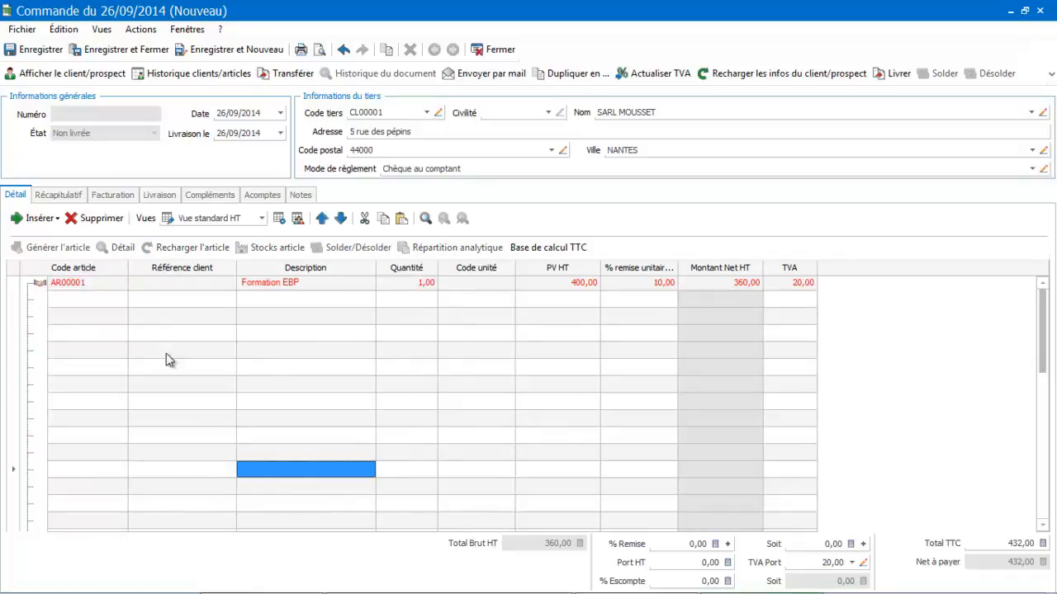
Delete the AR00001 (Formation EBP) line from the customer order and confirm the deletion
left_click(106, 284)
left_click(106, 219)
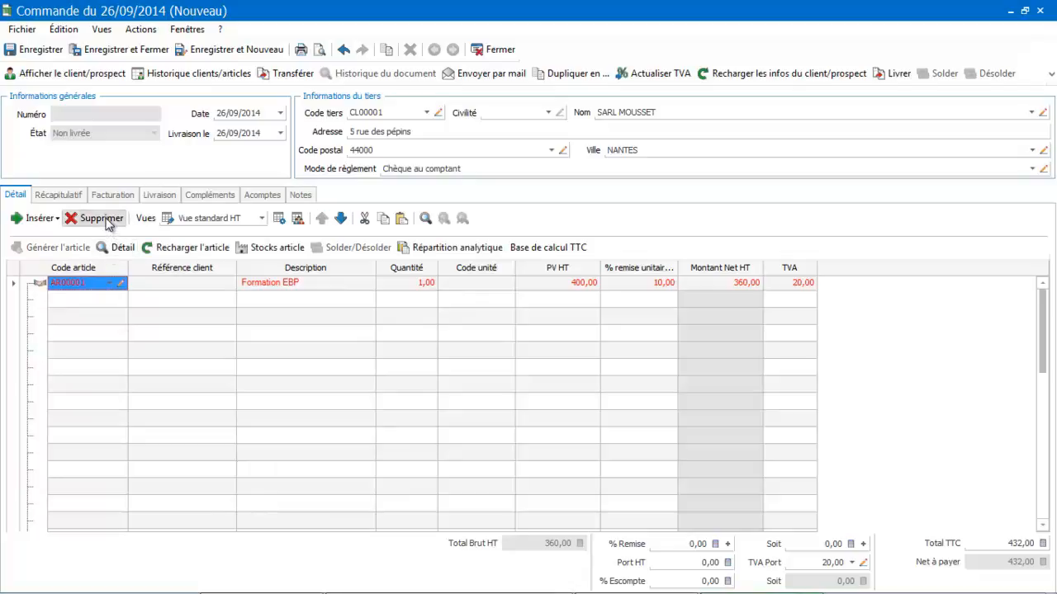
left_click(588, 336)
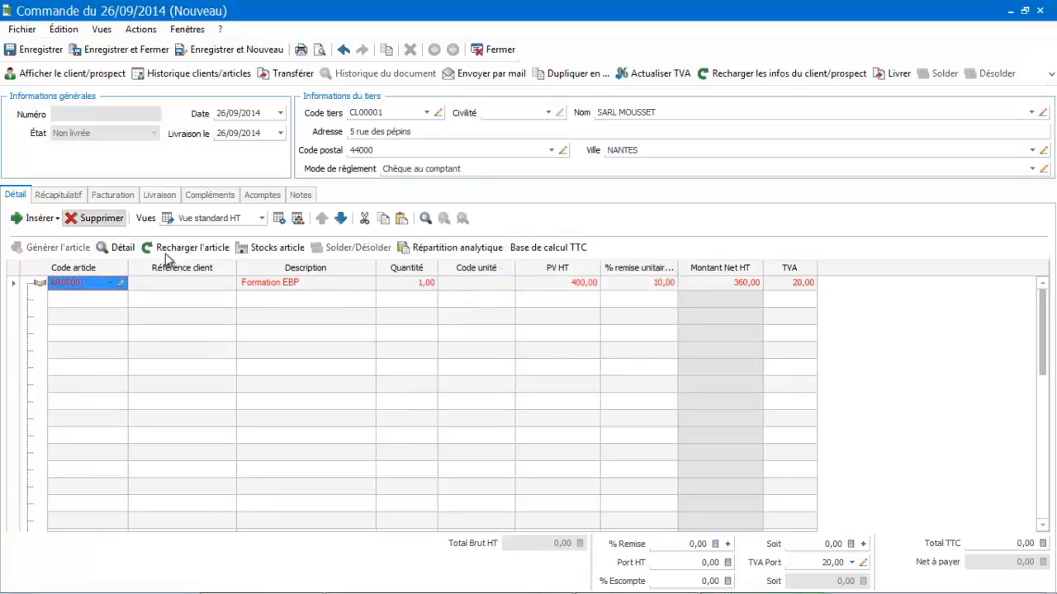
Add the article AR00002 (Ramette papier) to the first order line, and close the order without saving it
left_click(85, 288)
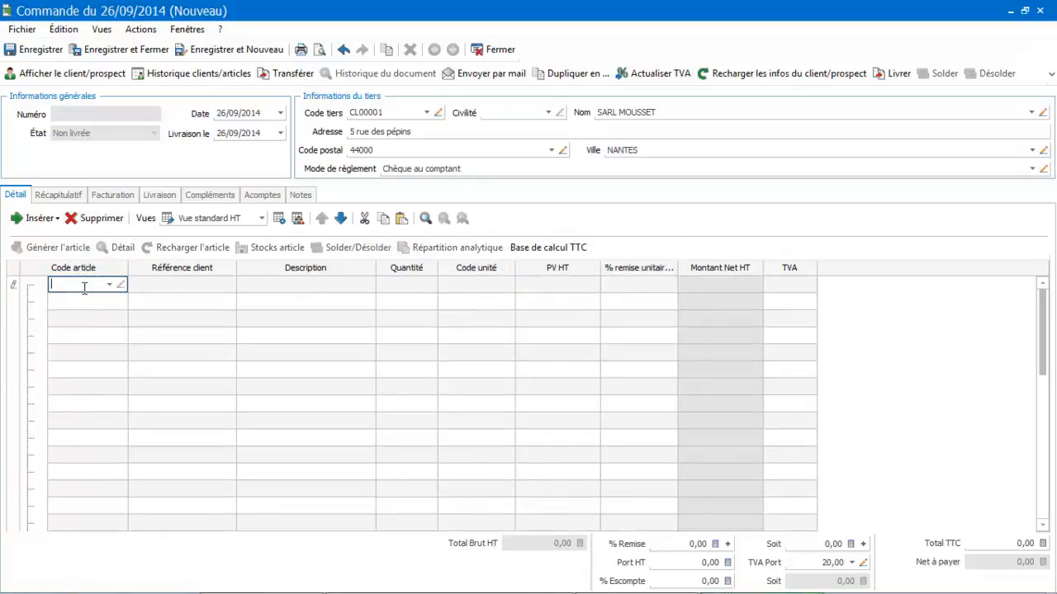
left_click(109, 284)
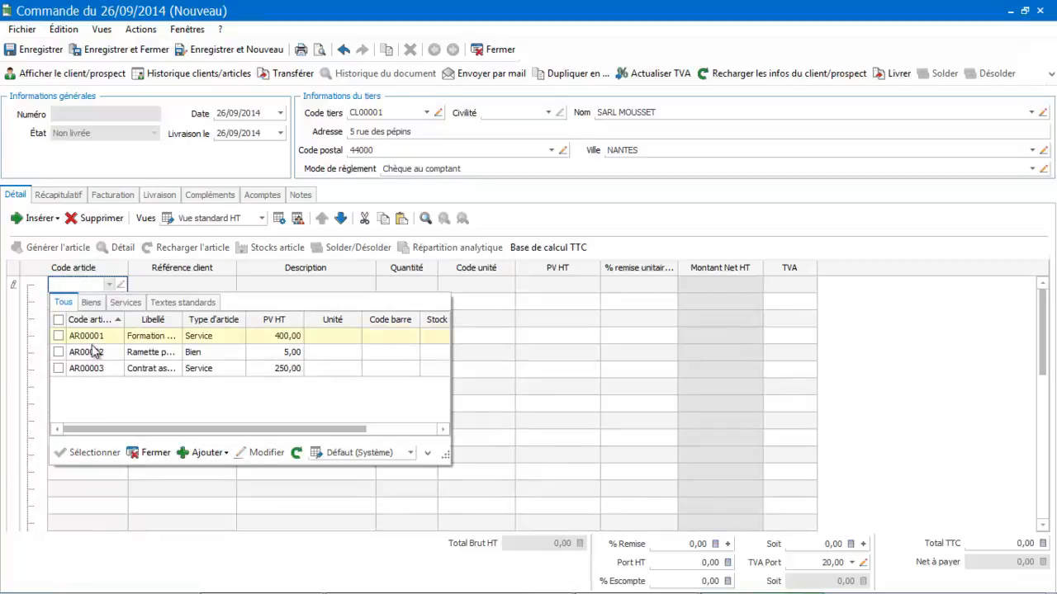
left_click(93, 355)
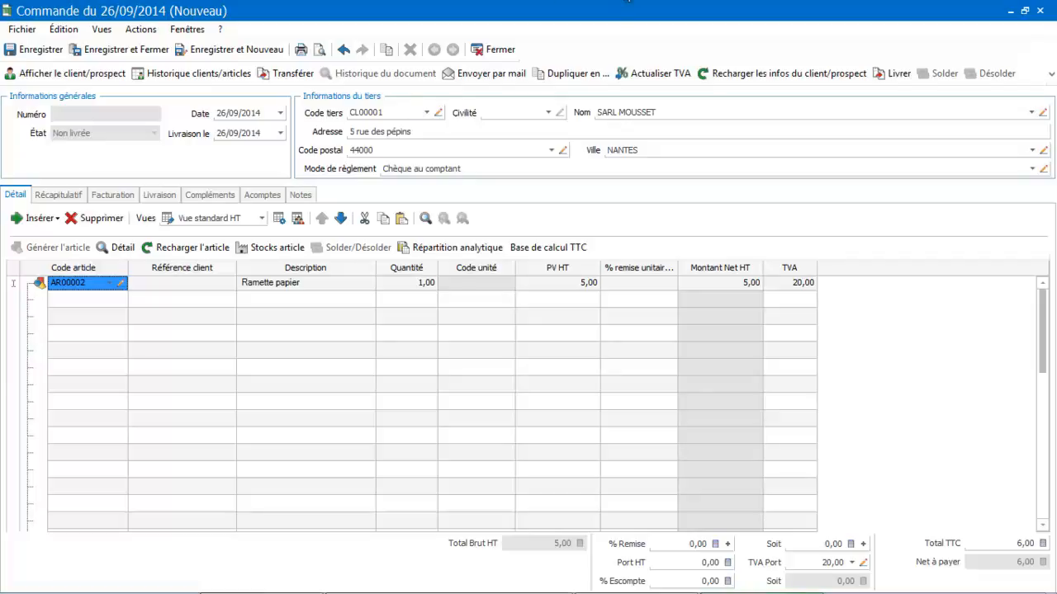
left_click(512, 50)
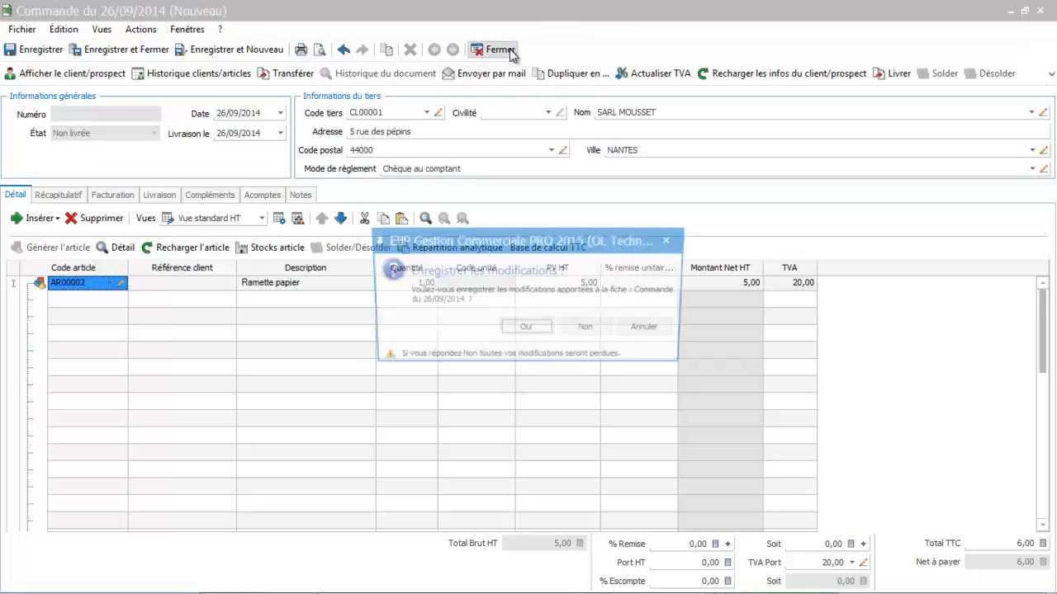
left_click(599, 332)
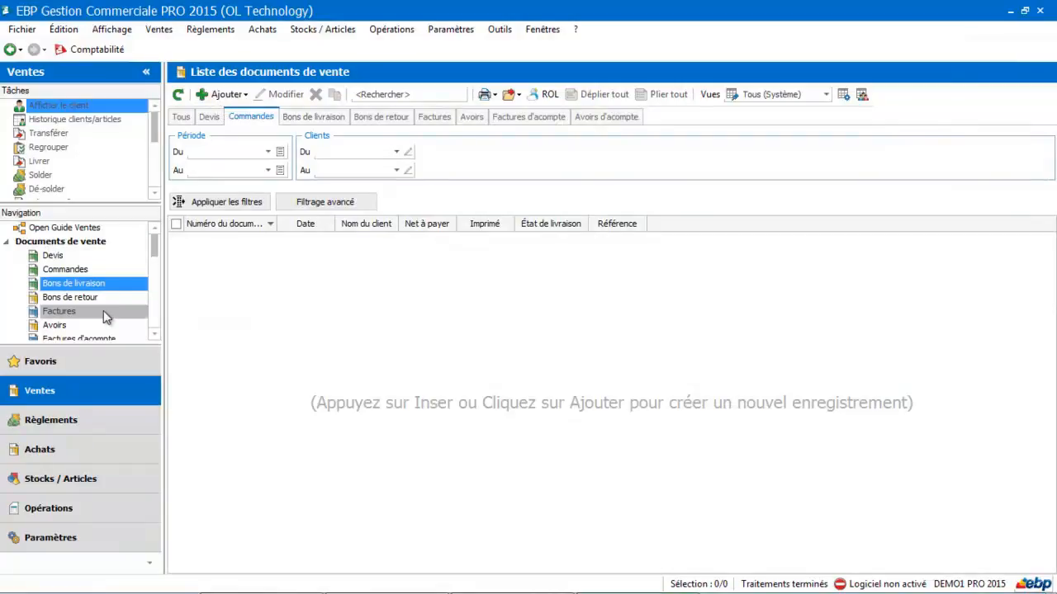
Delete the tariff "Tarif formation" from the list of customer tariffs and promotions (Tarifs et promotions clients), confirming the deletion
left_click(340, 29)
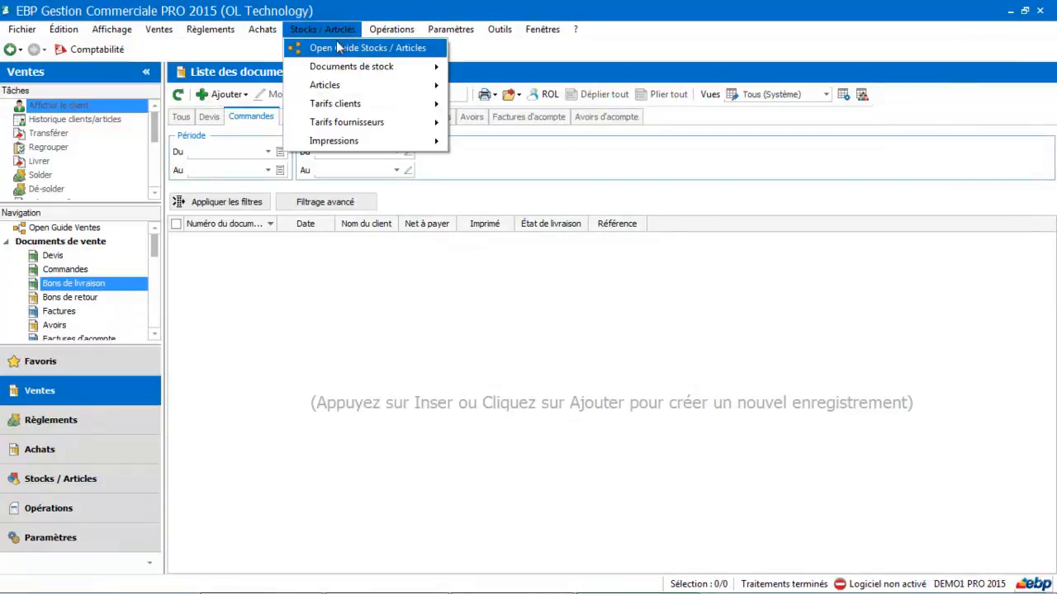
mouse_move(405, 104)
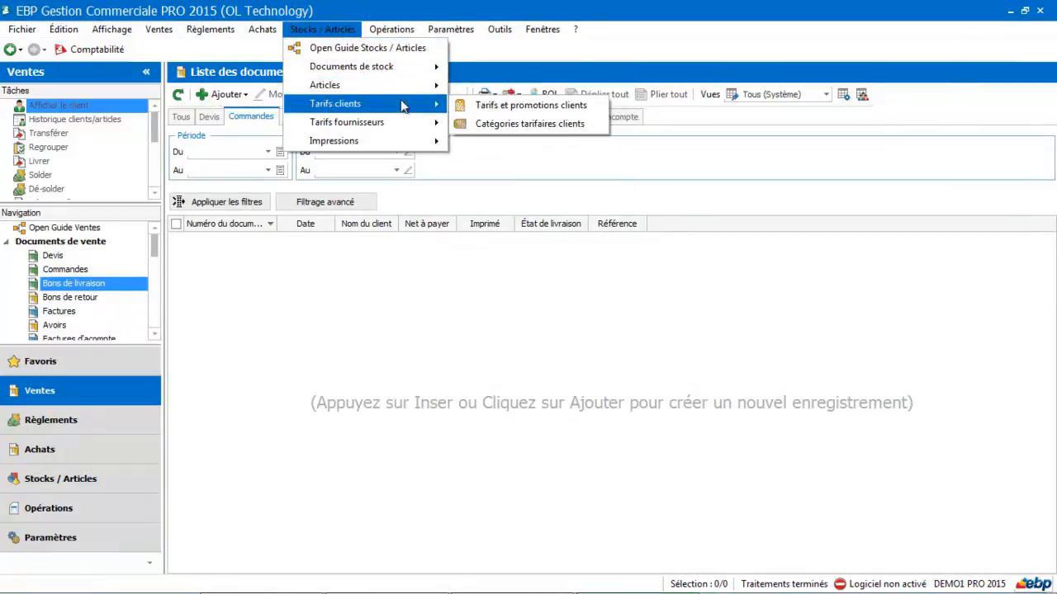
left_click(492, 110)
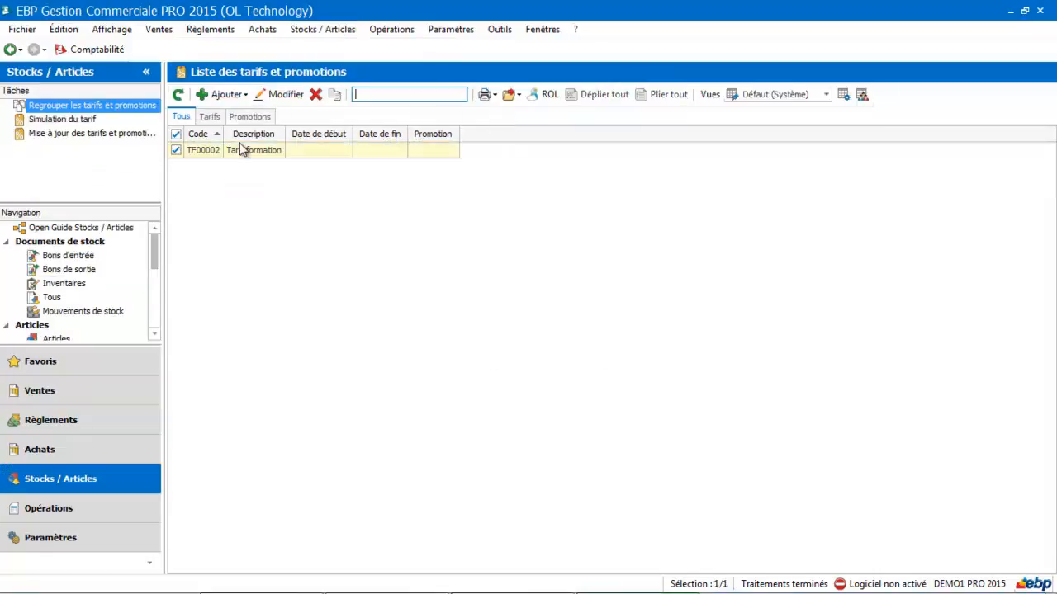
left_click(245, 153)
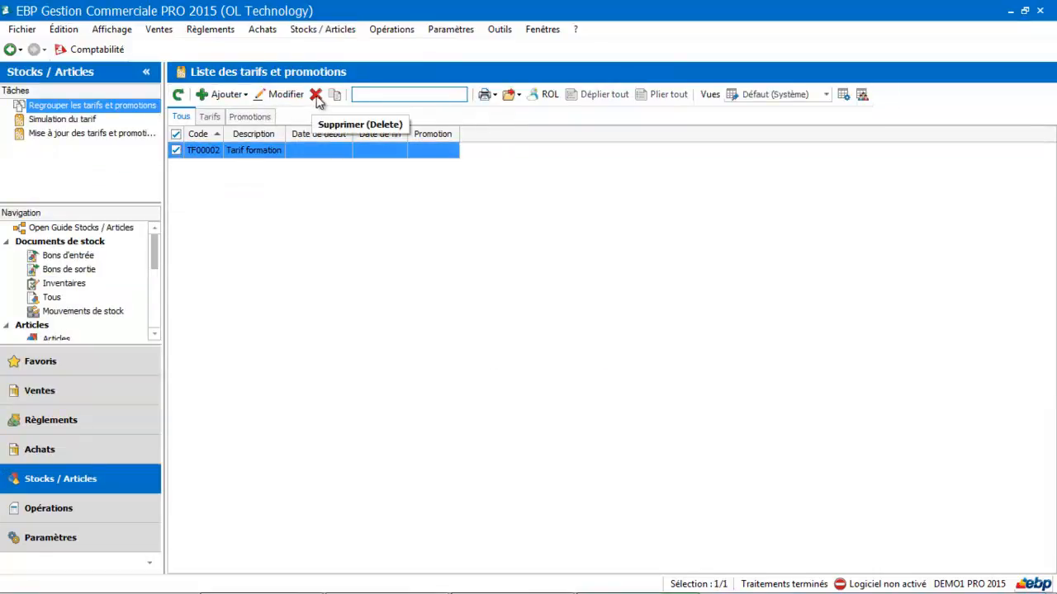
left_click(315, 94)
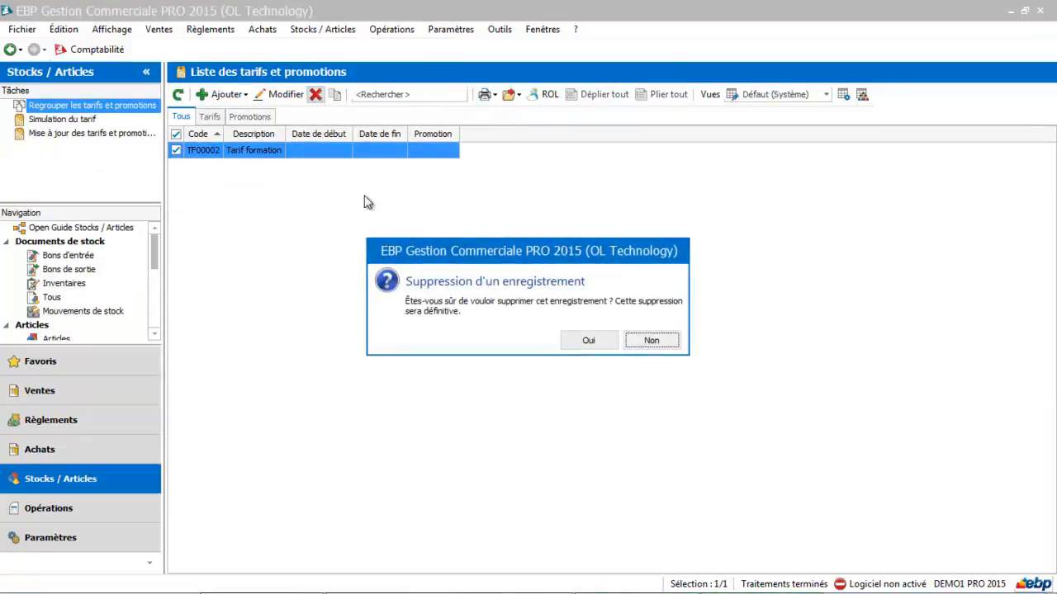
left_click(611, 346)
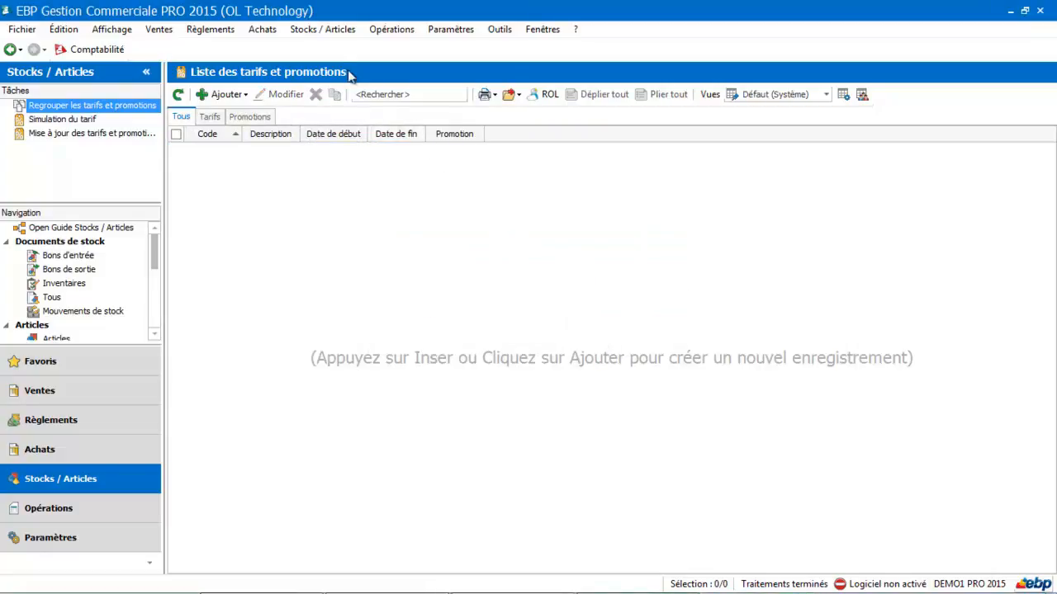
Create a new customer tariff category (Catégorie tarifaire client) with the code CA and the description "Tarif chiffre d'affaire"
left_click(323, 33)
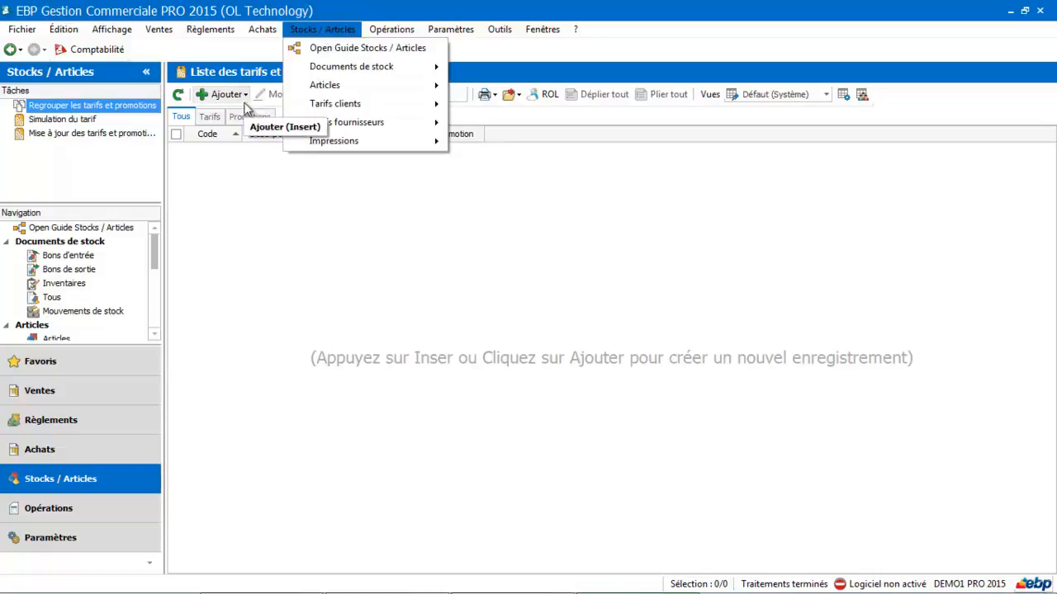
mouse_move(334, 112)
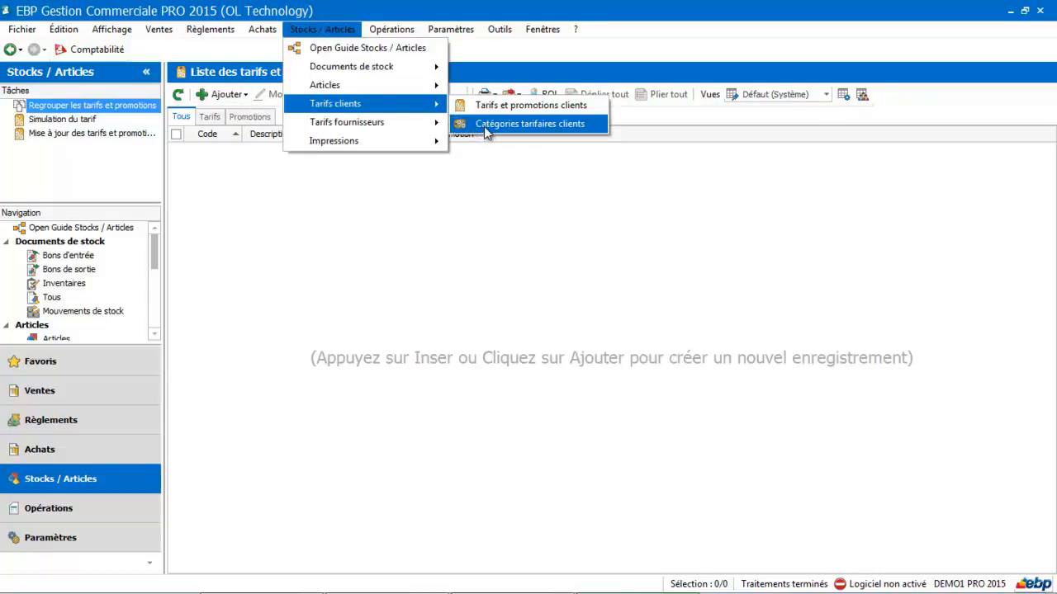
left_click(484, 125)
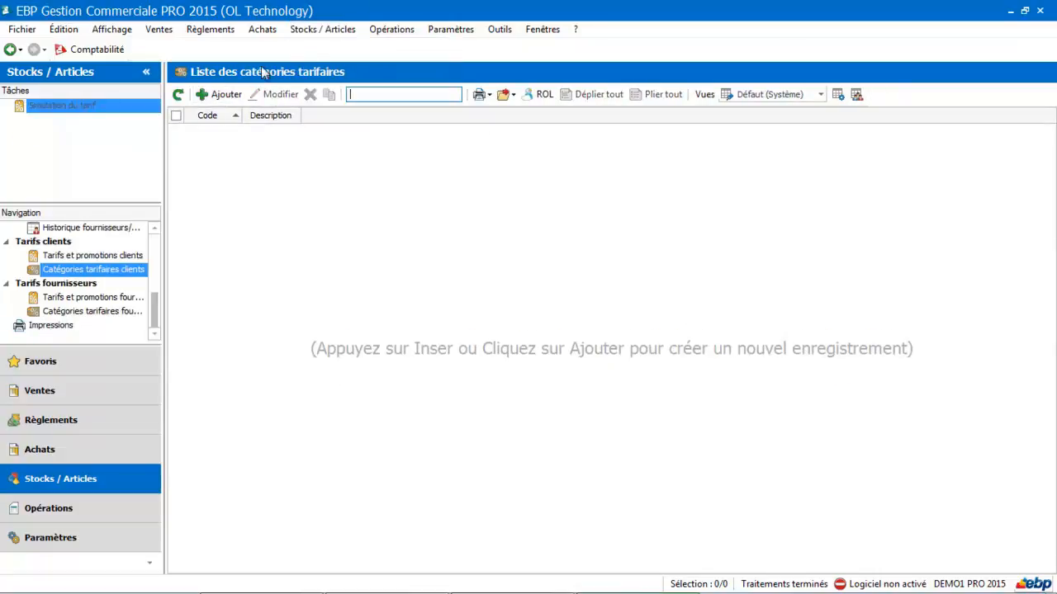
left_click(224, 94)
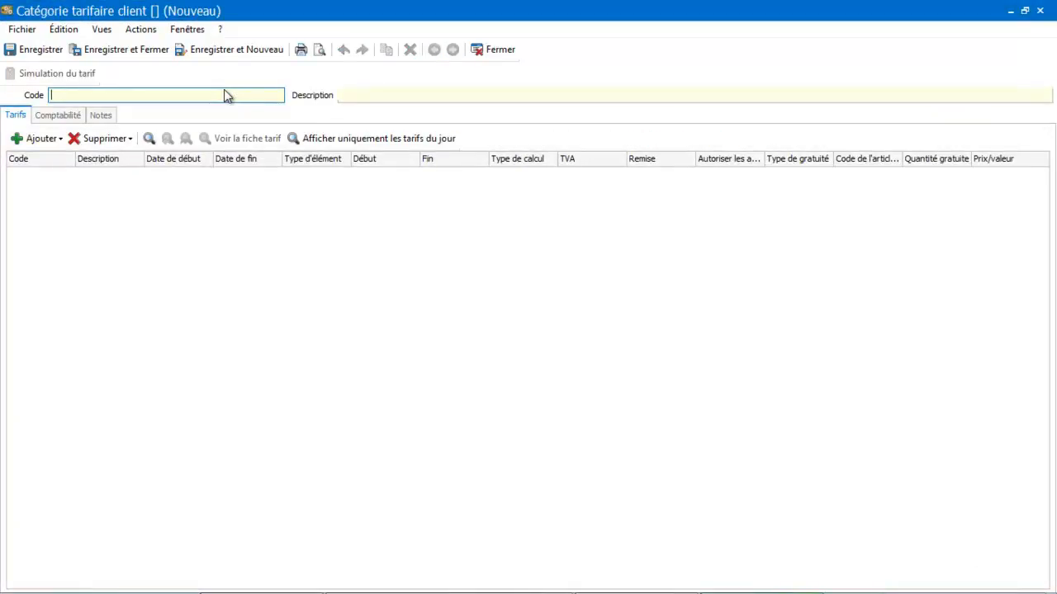
type("CA")
left_click(387, 97)
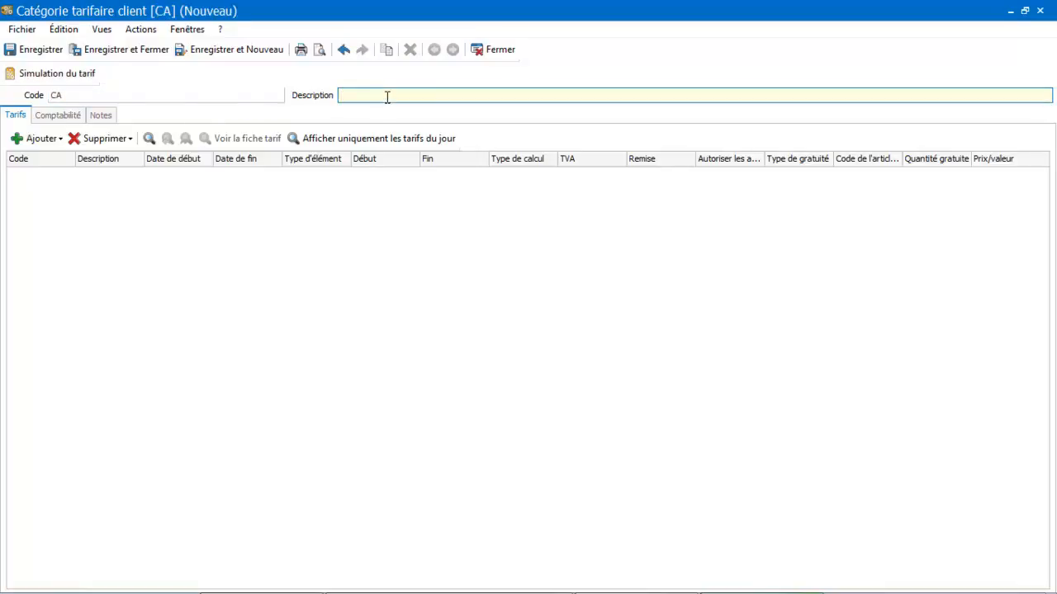
type("Tarif chiffre d'affaire")
key("Tab")
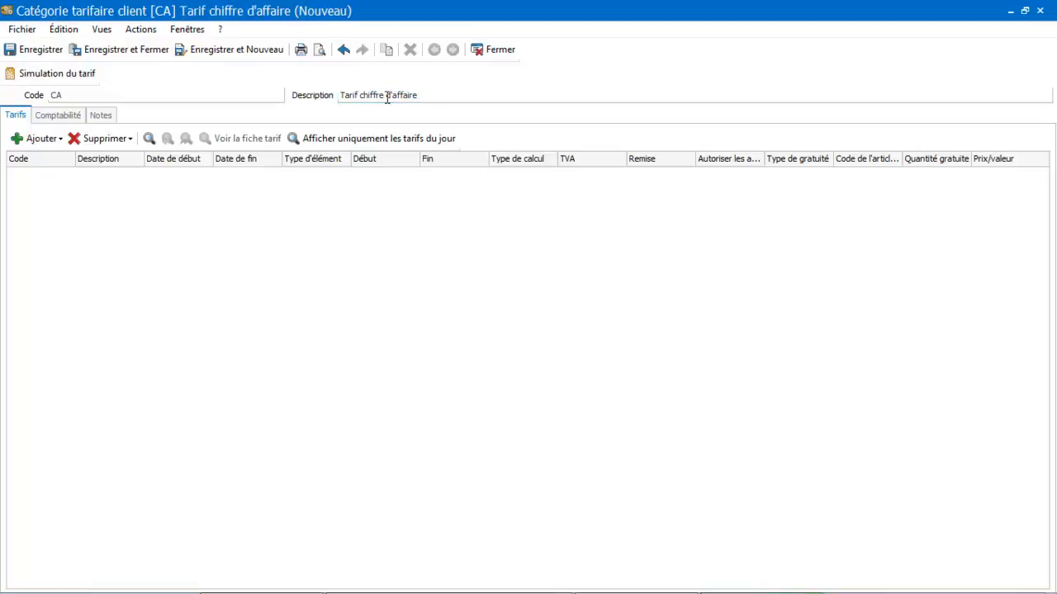
Add a tariff line to the CA category and start a new tariff (Tarifs) from its Code field
left_click(53, 141)
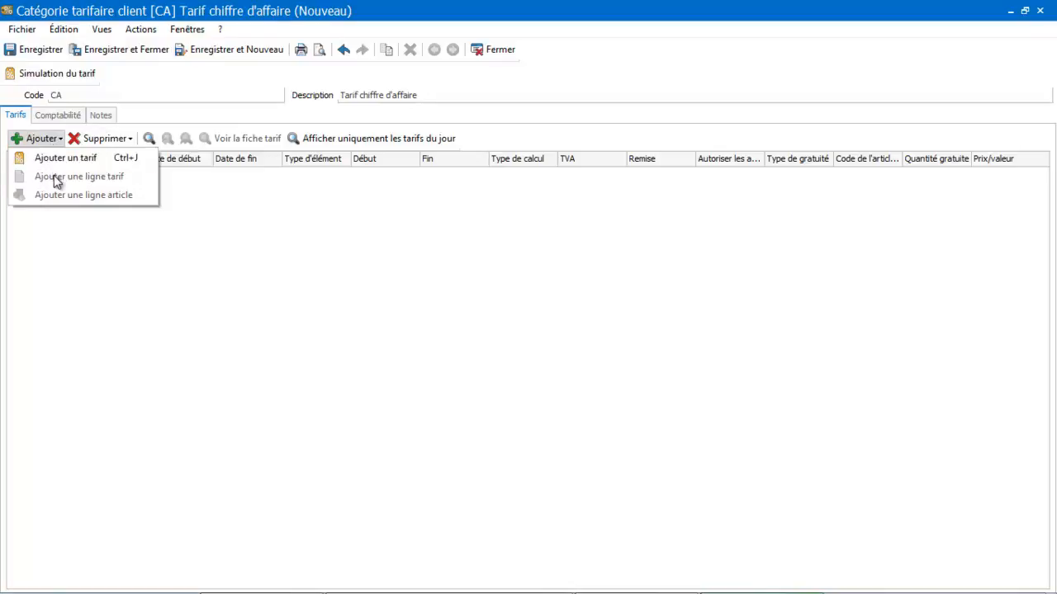
left_click(66, 161)
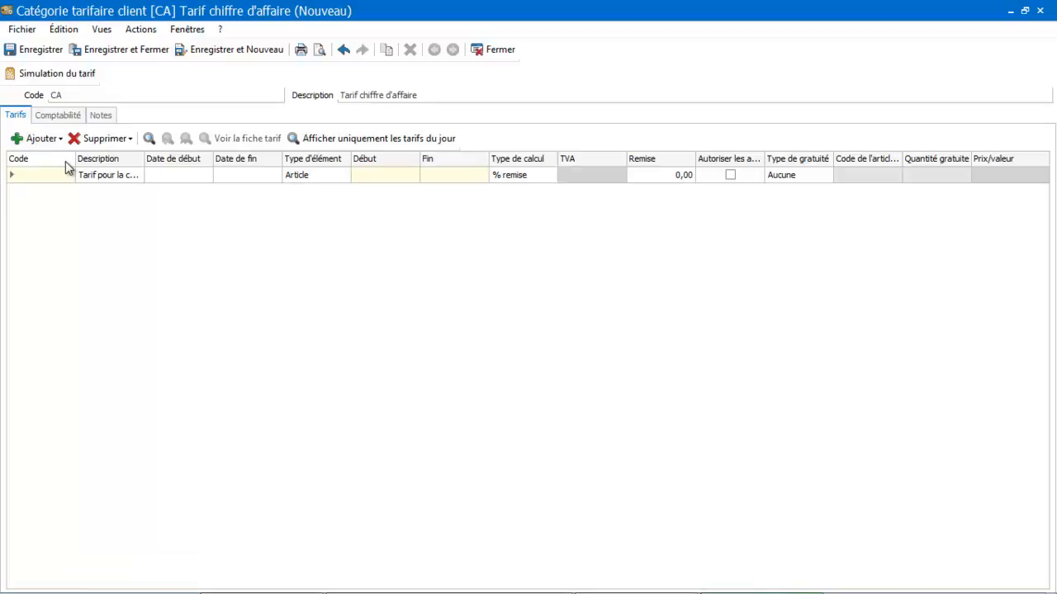
left_click(56, 175)
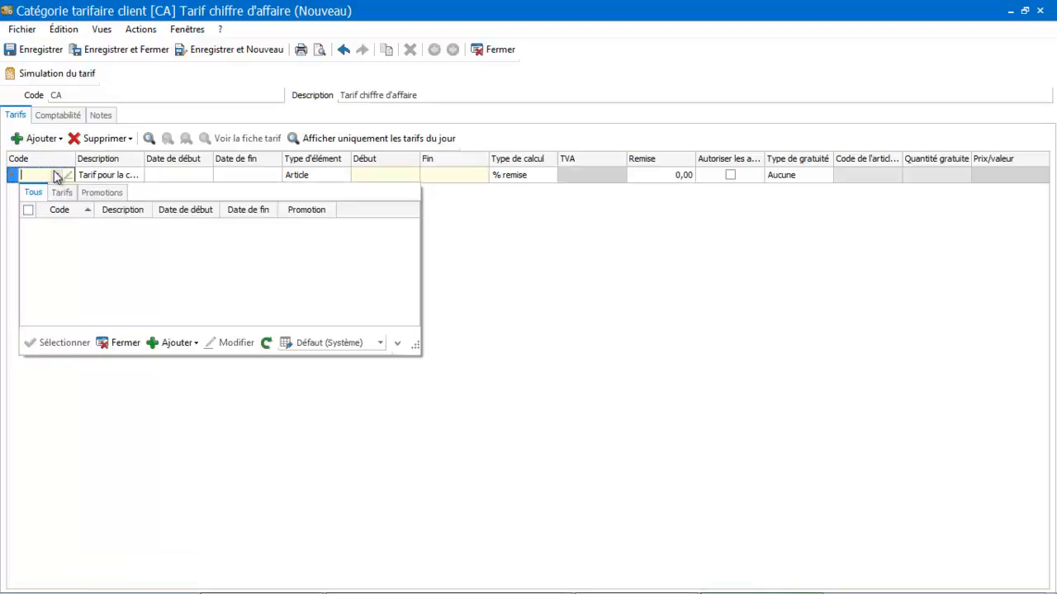
left_click(176, 344)
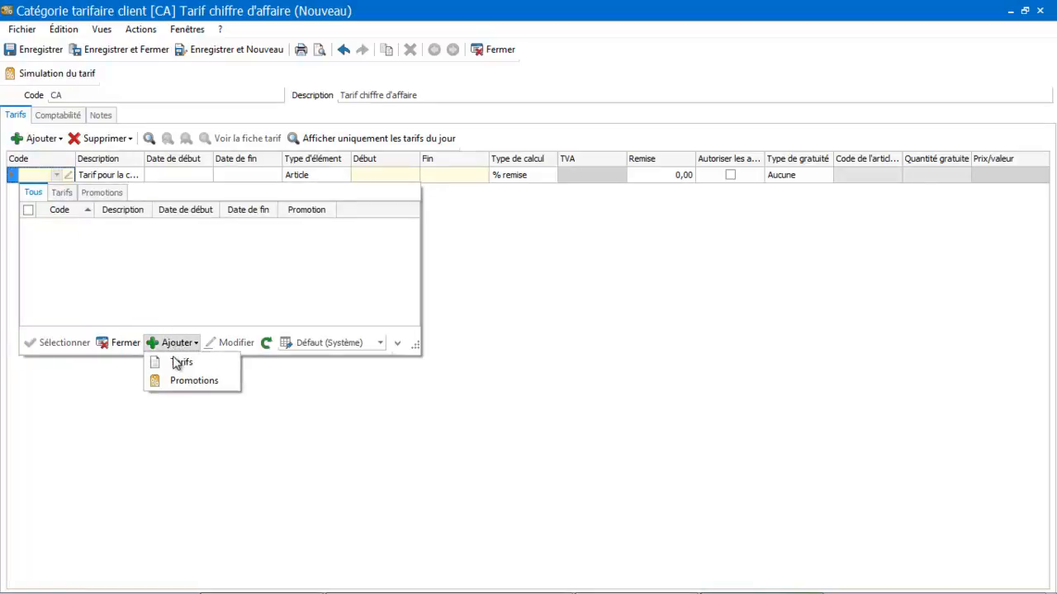
left_click(174, 366)
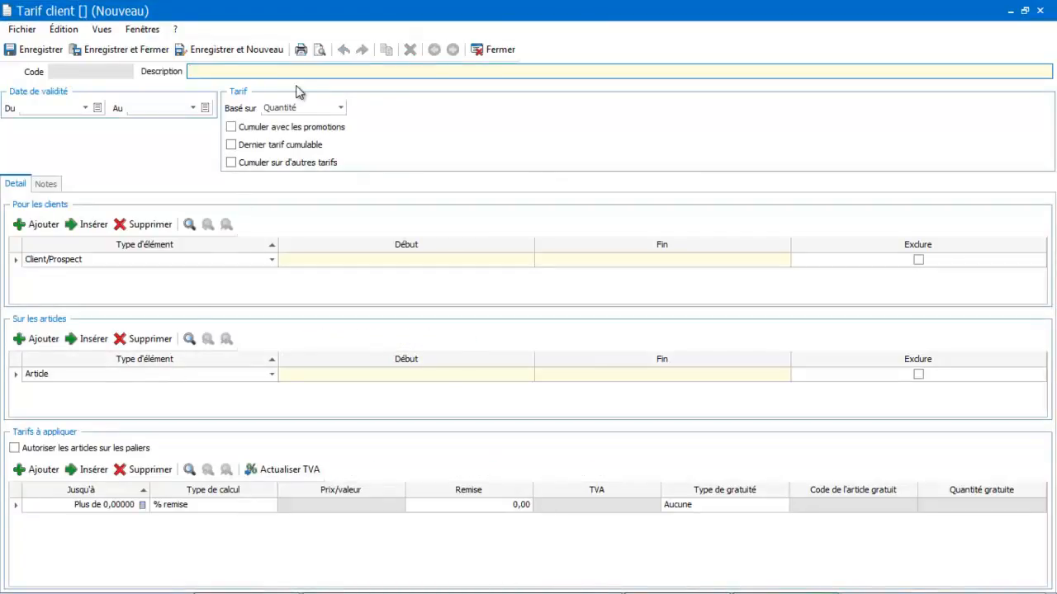
Describe the new tariff as "Tarif CA" and base it on Chiffre d'affaires
type("Tarif CA")
left_click(307, 109)
left_click(307, 133)
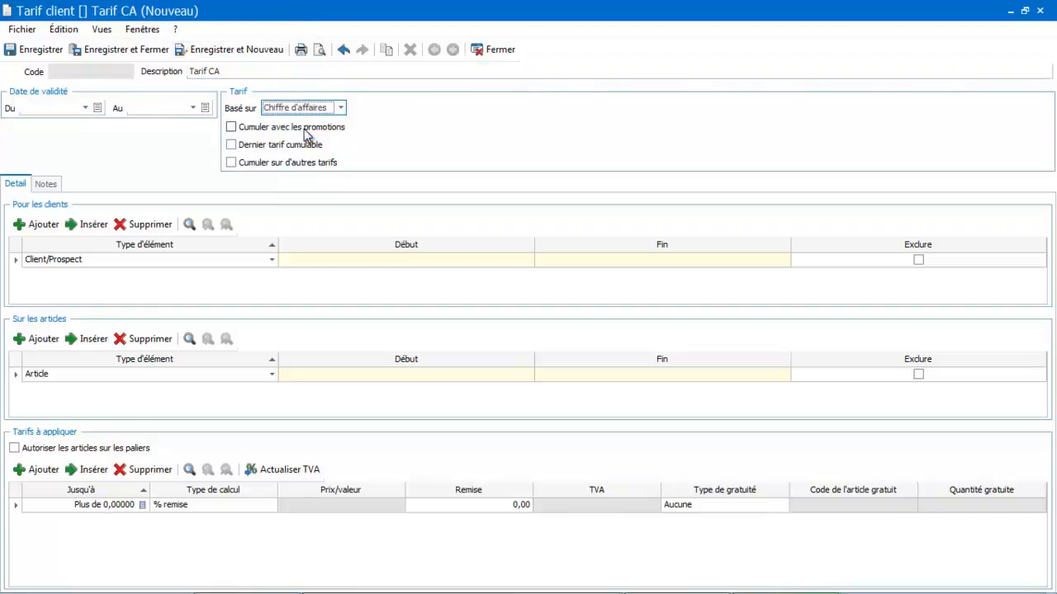
Apply the tariff to all customers (Tous les clients) and all articles (Tous les articles)
left_click(74, 262)
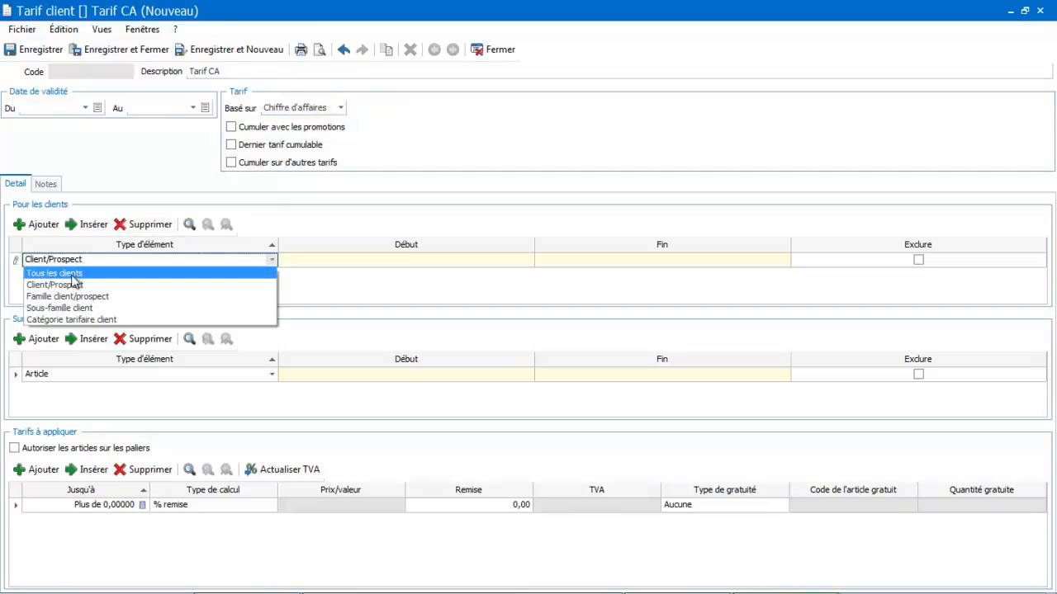
left_click(71, 276)
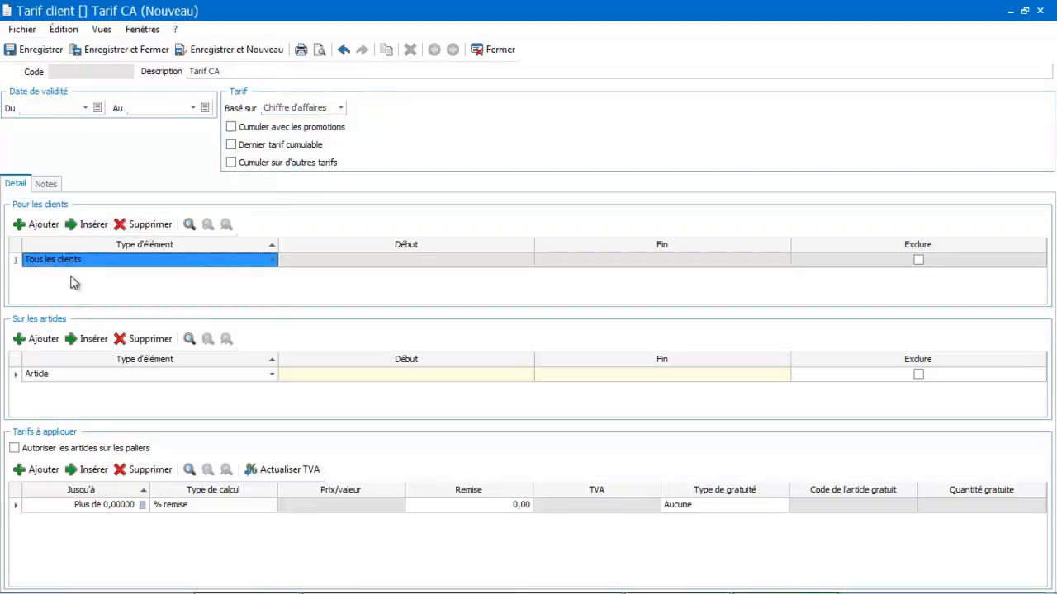
left_click(72, 376)
left_click(72, 388)
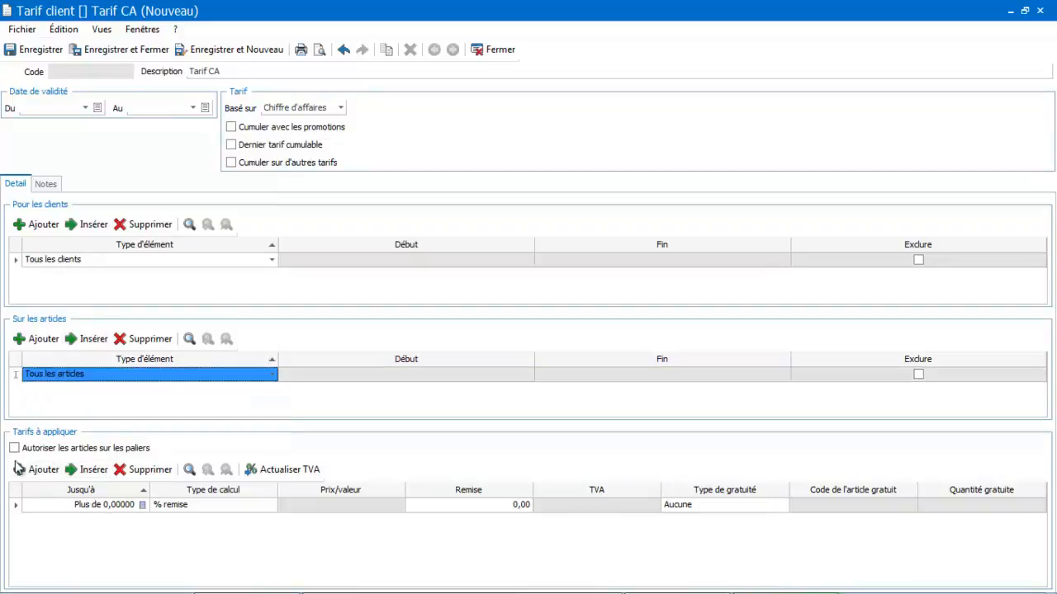
Set the first tariff tier to apply up to 200 with a 2% discount (Remise), keeping the calculation type % remise
left_click(67, 505)
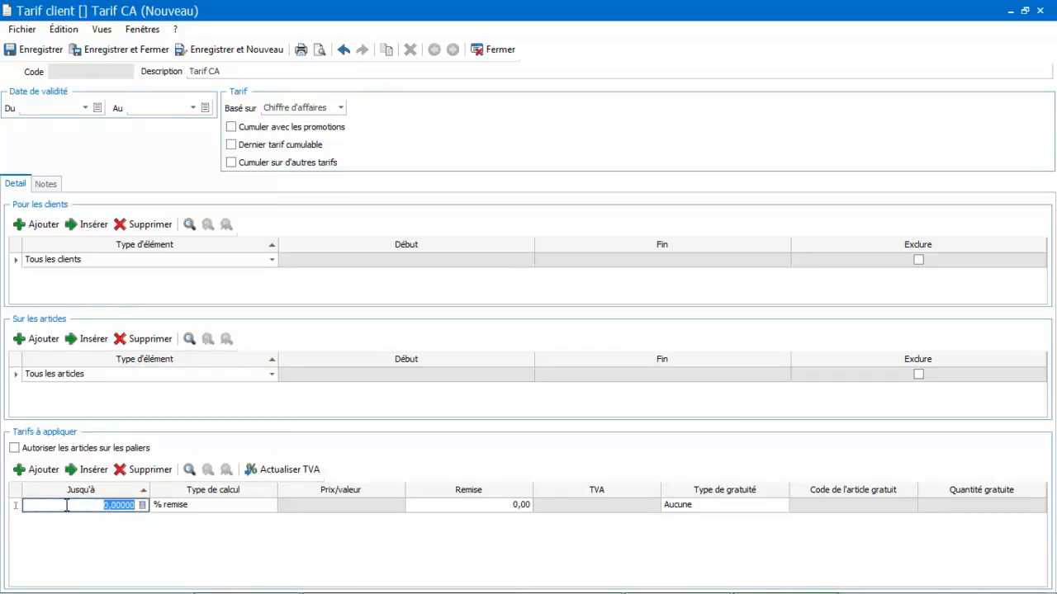
type("200")
key("Tab")
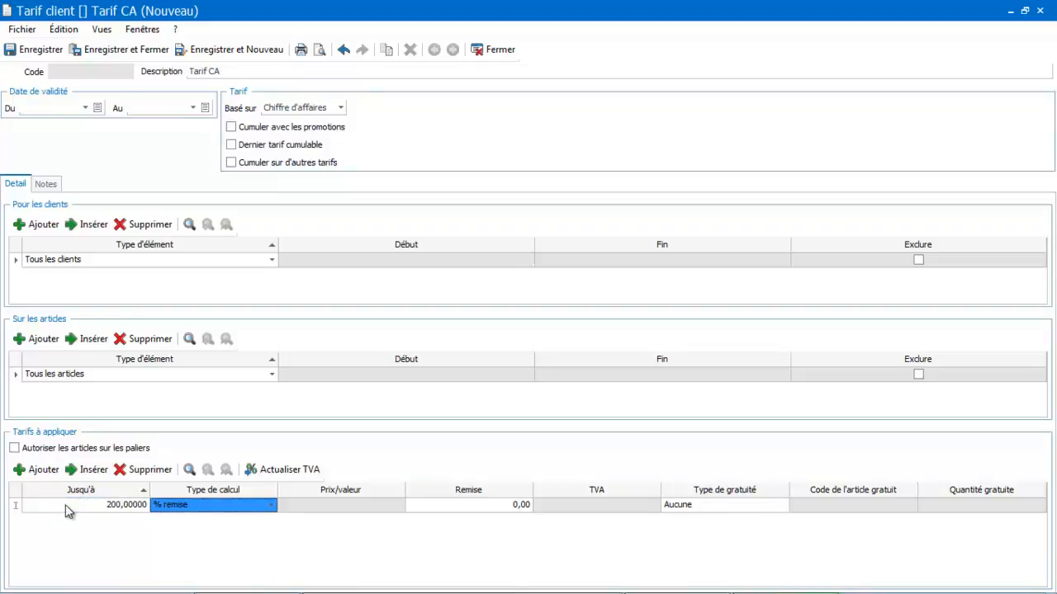
key("Tab")
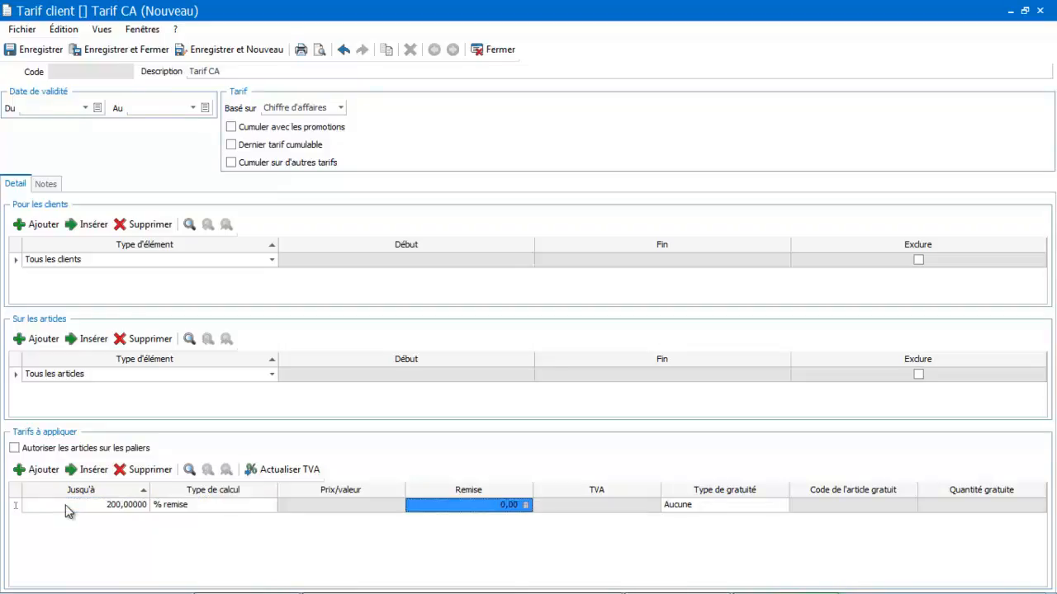
type("2")
key("Tab")
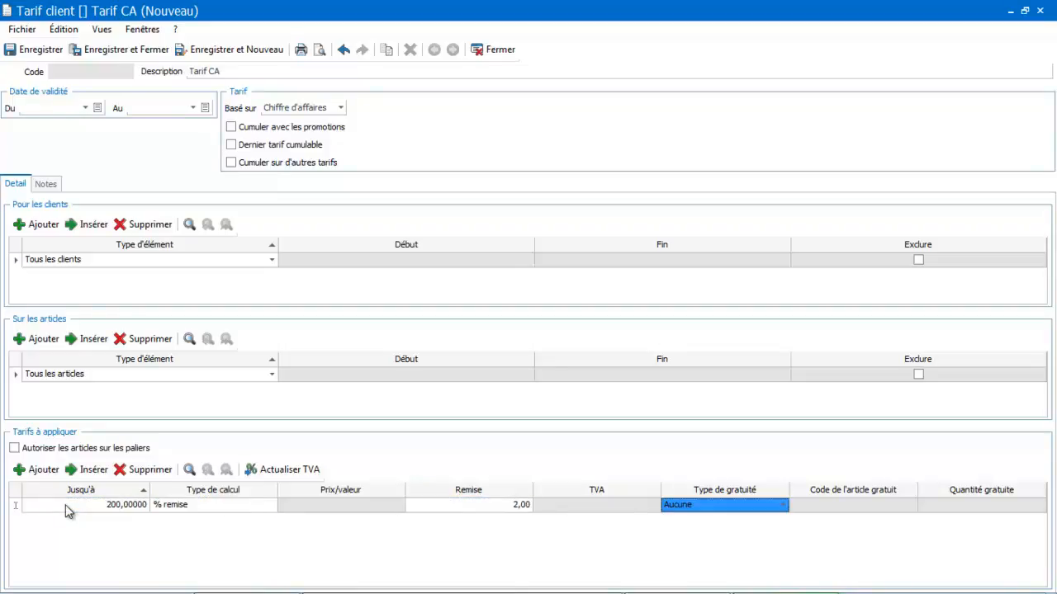
key("Tab")
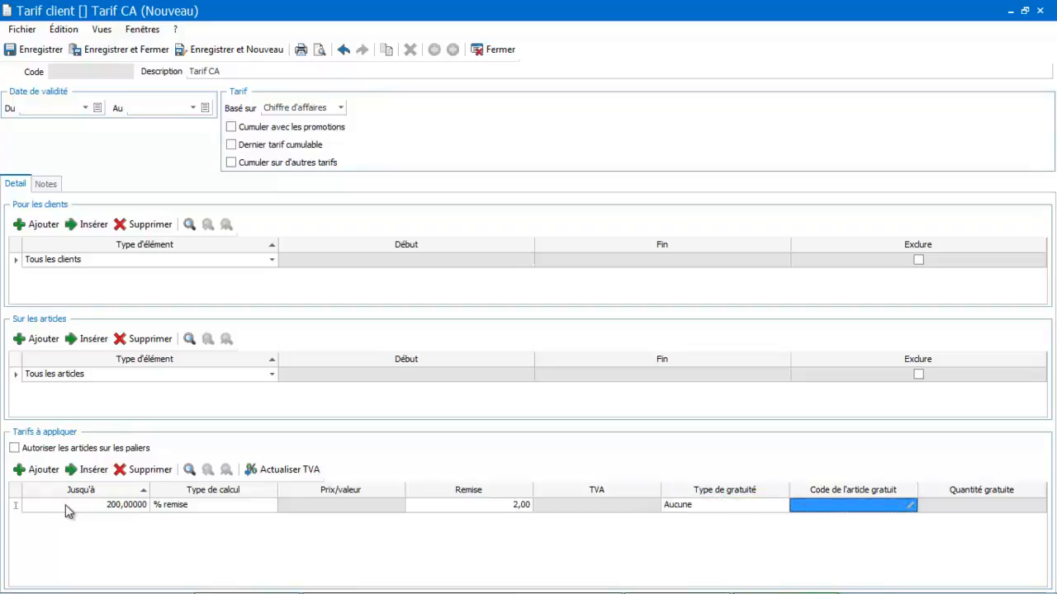
Add a second tariff tier applying up to 500 with a 3% discount (Remise), keeping the calculation type % remise
left_click(41, 470)
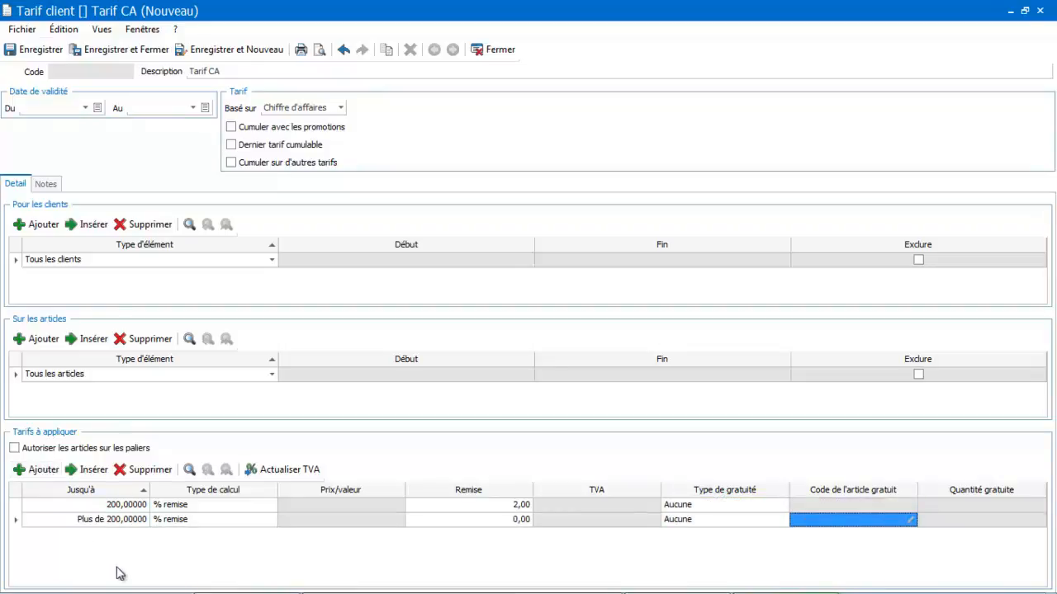
left_click(112, 520)
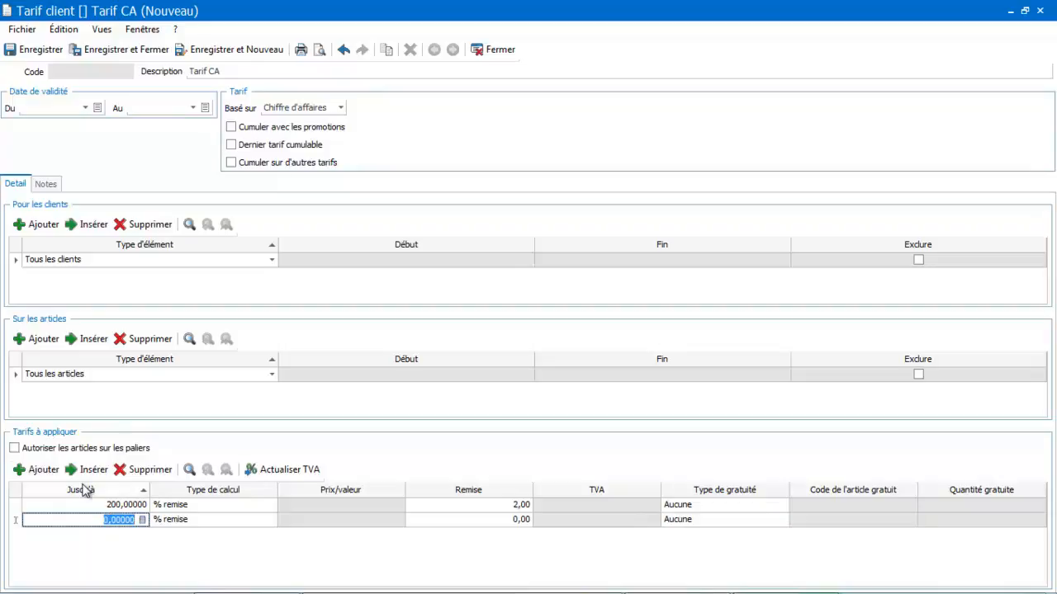
type("500")
key("Tab")
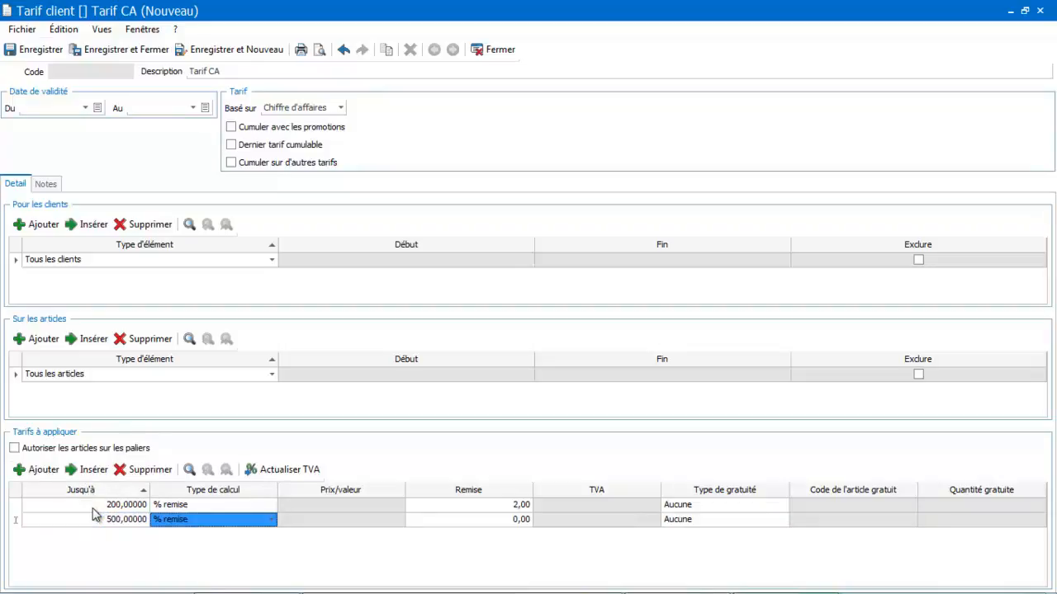
key("Tab")
type("3")
key("Tab")
key("Tab")
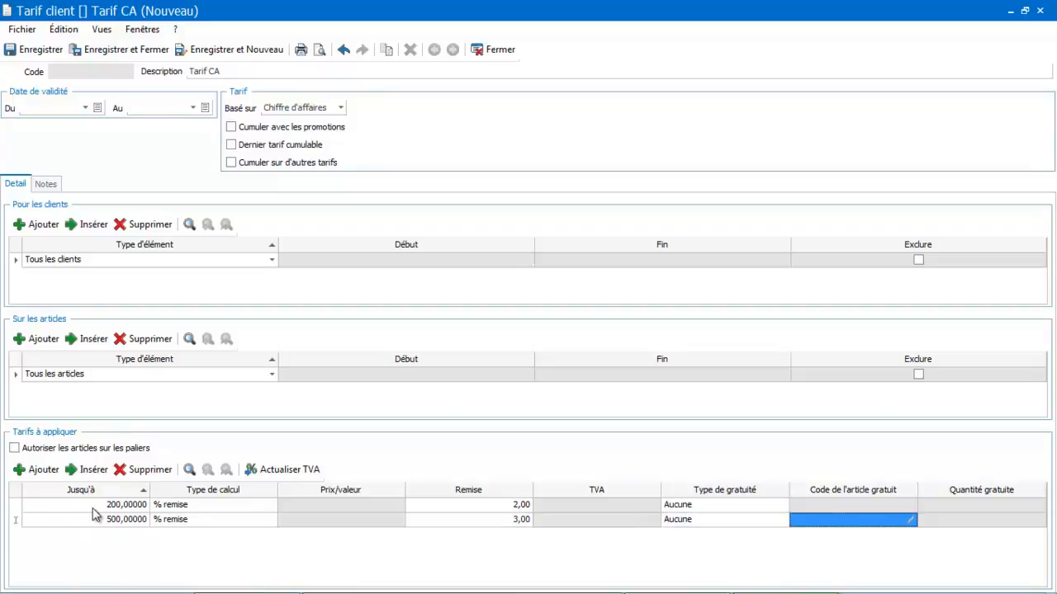
key("Tab")
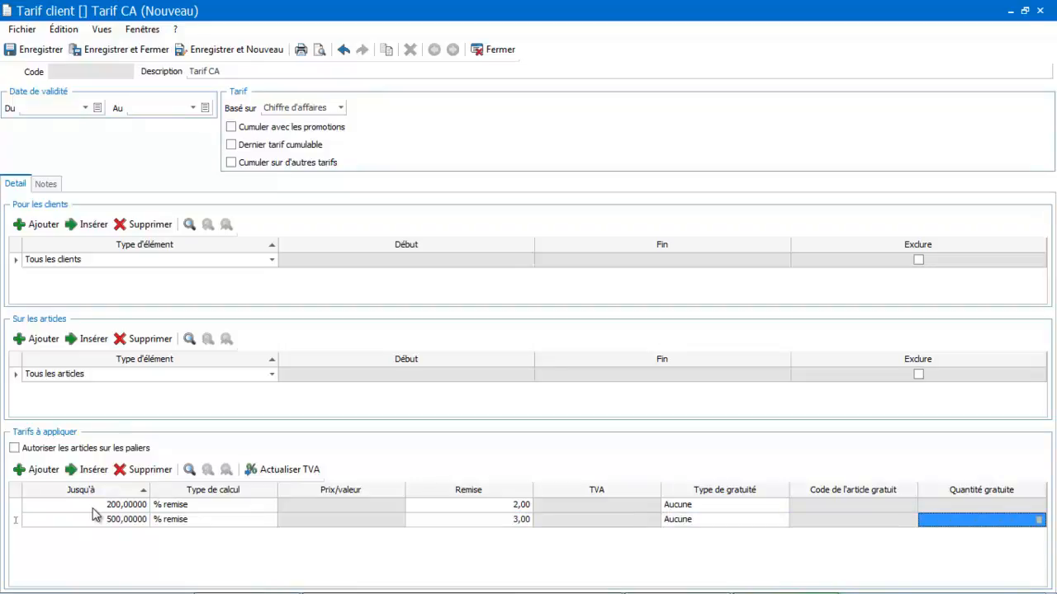
Add a final tier for amounts above 500 with a 4% discount, and save and close the tariff, acknowledging the modification warning
left_click(41, 470)
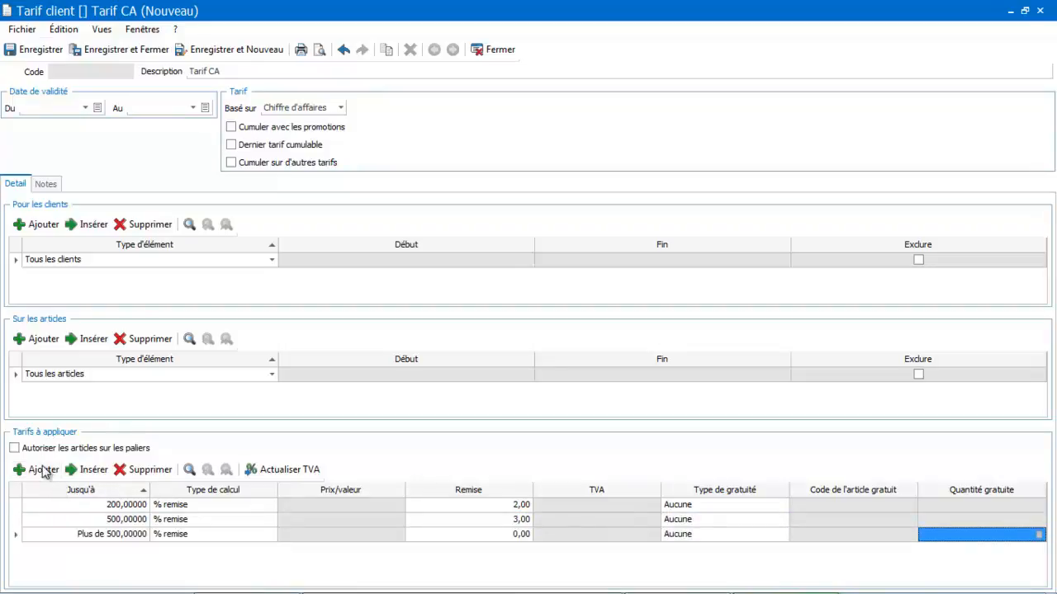
left_click(497, 537)
type("4")
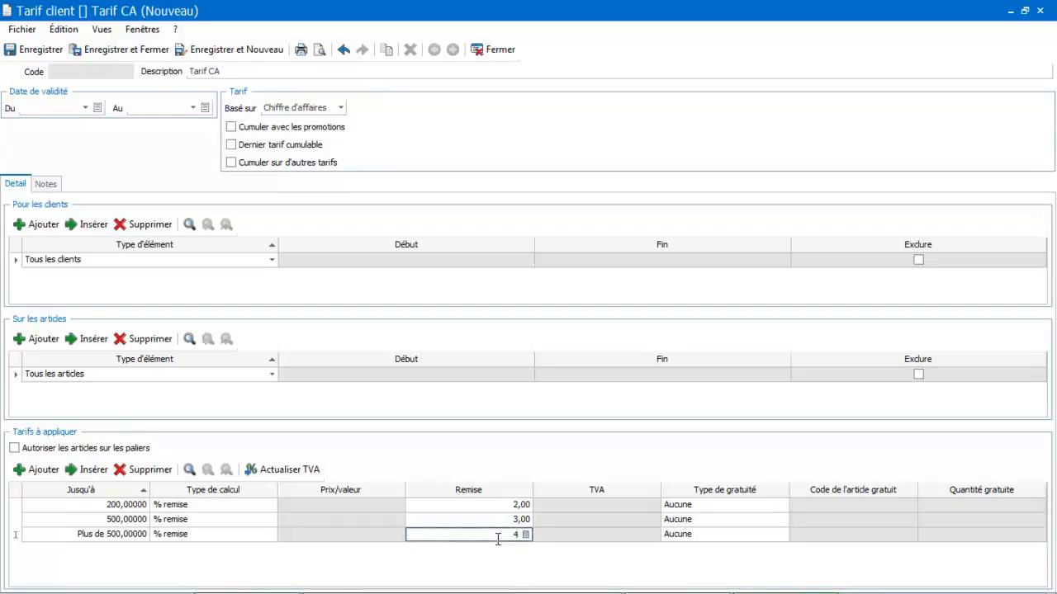
key("Tab")
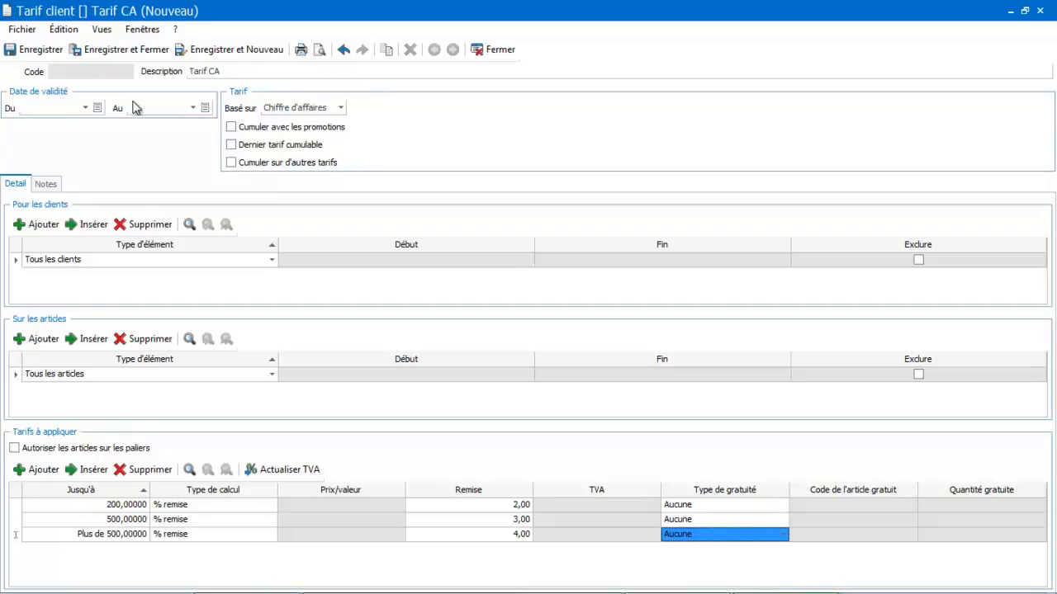
left_click(130, 50)
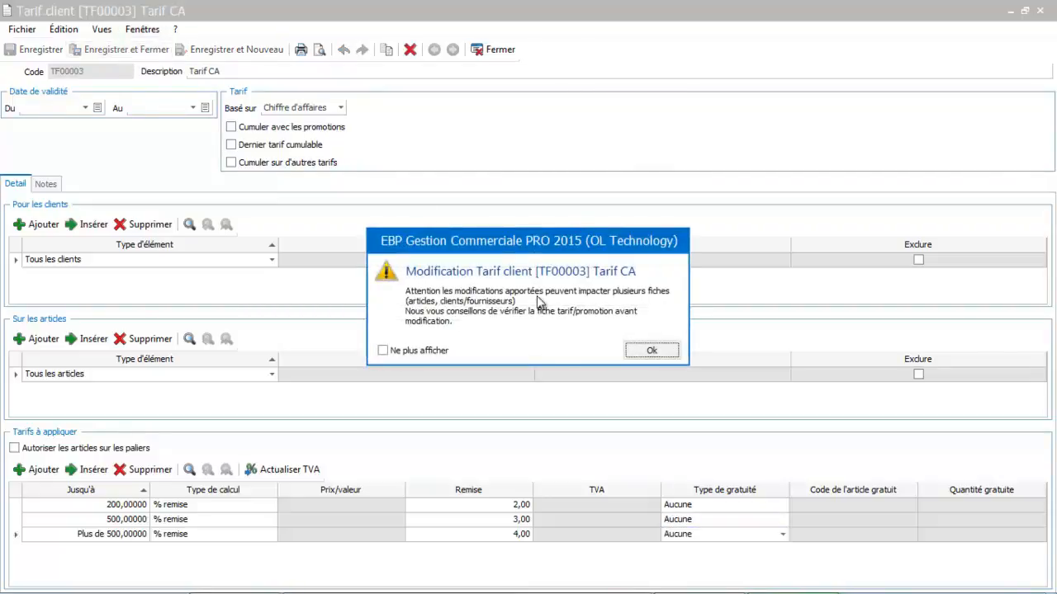
left_click(651, 352)
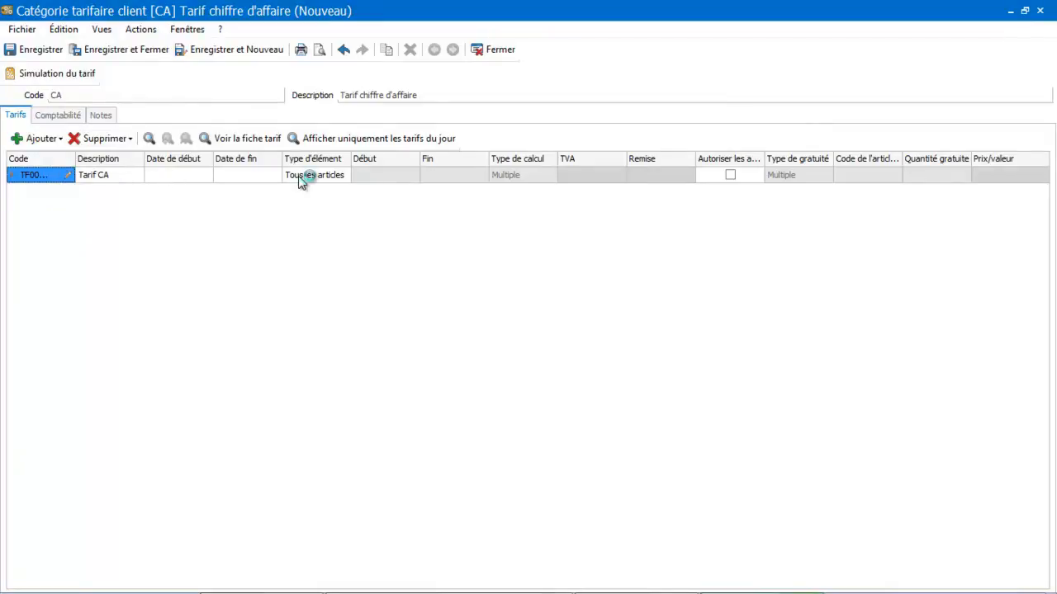
Run a tariff simulation (Simulation du tarif) for the CA category with article AR00001
left_click(60, 75)
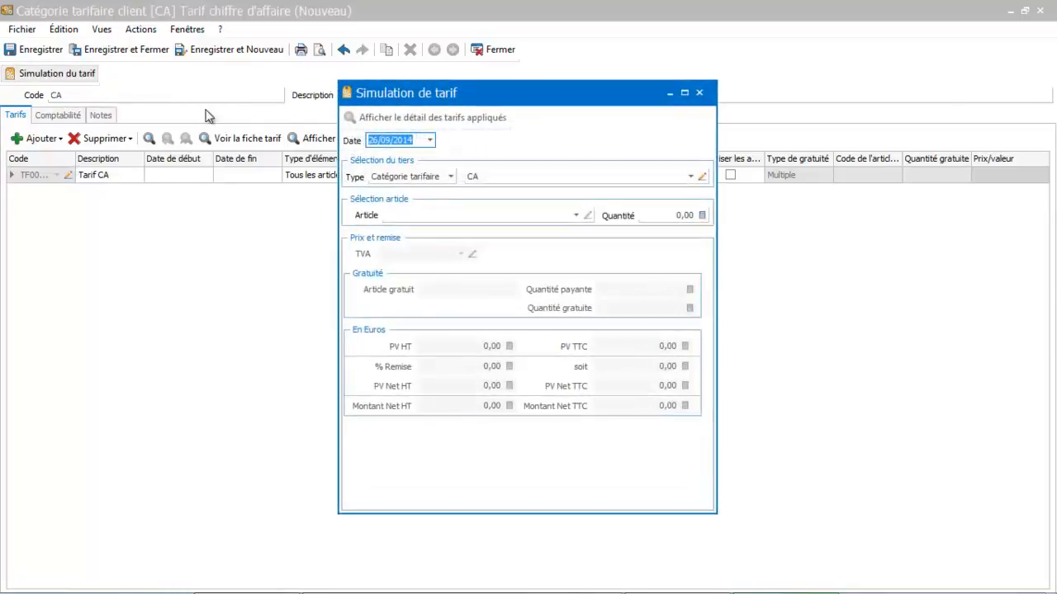
left_click(474, 216)
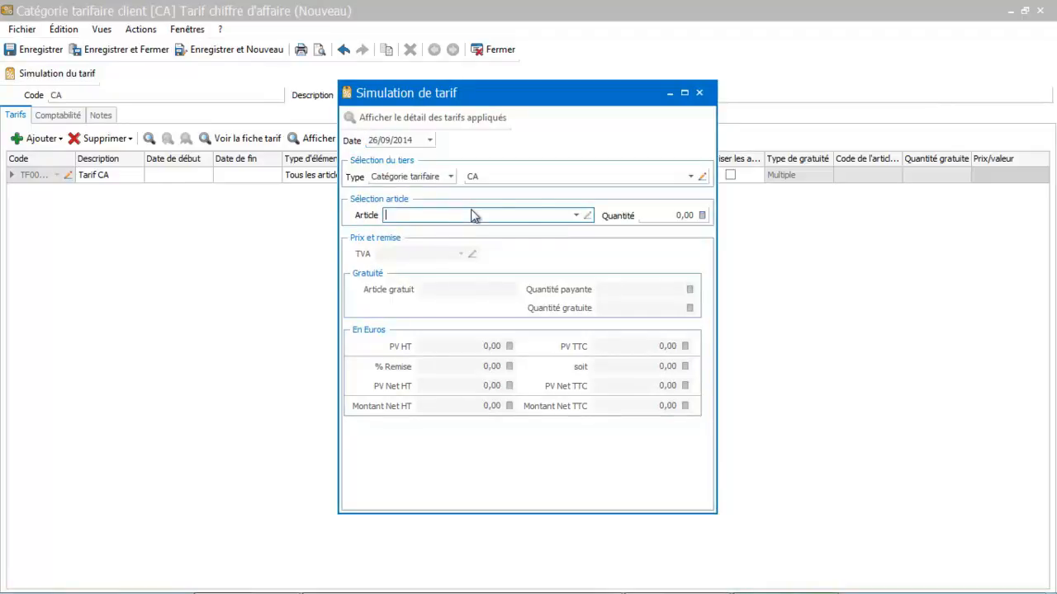
left_click(576, 214)
left_click(525, 269)
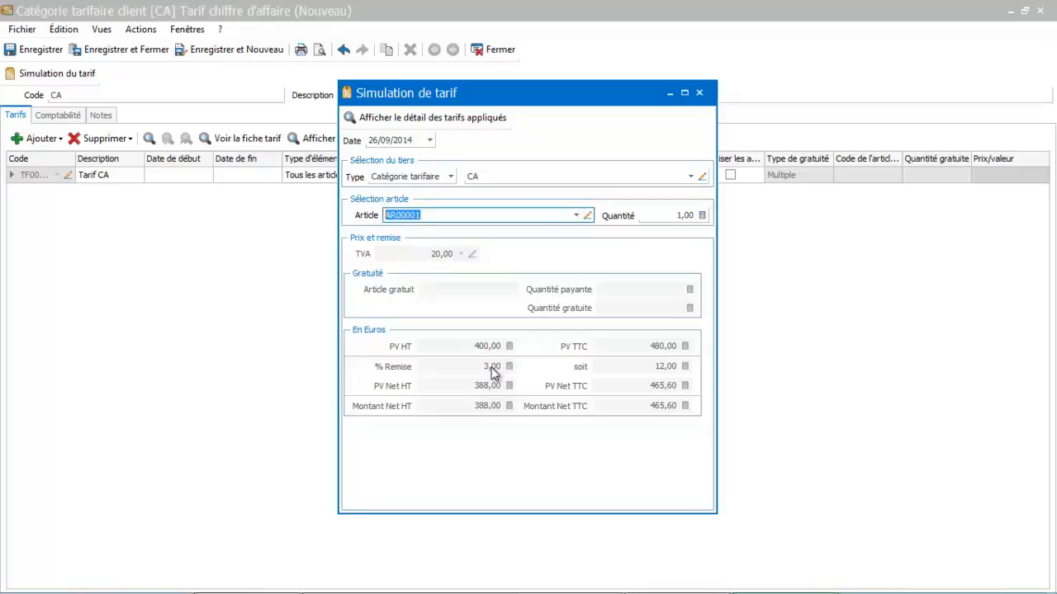
Set the simulated quantity of the article to 2 to check the resulting discount
left_click(667, 216)
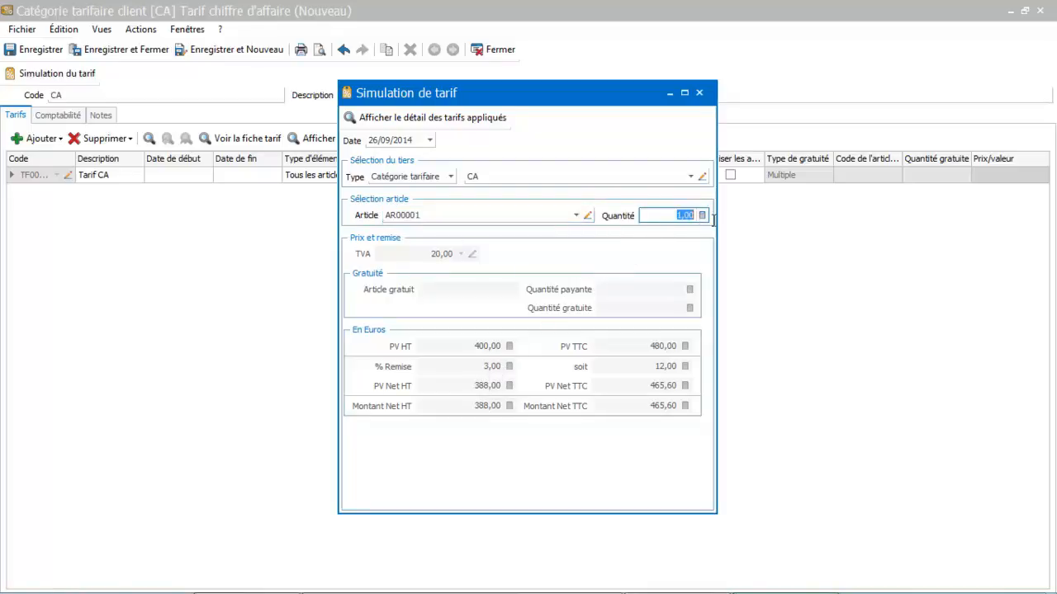
type("2")
key("Tab")
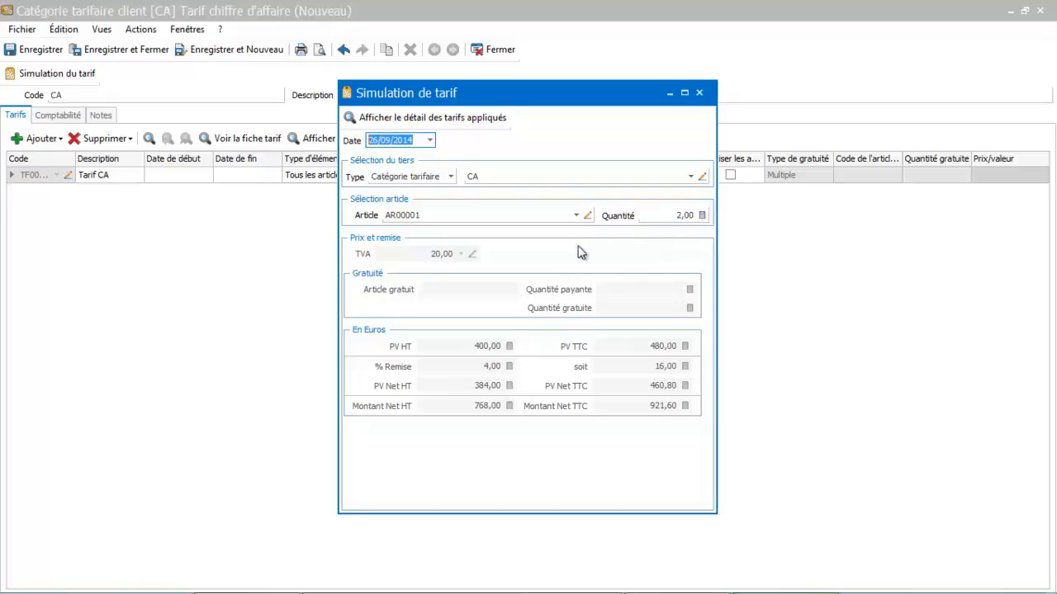
Close the tariff simulation, and save and close the CA tariff category
left_click(699, 94)
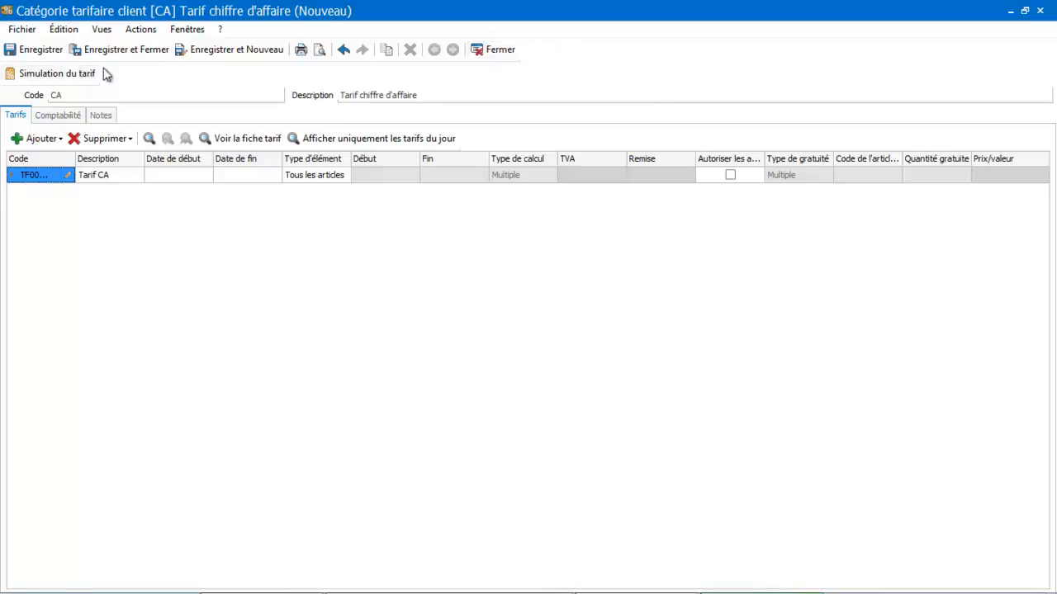
left_click(41, 52)
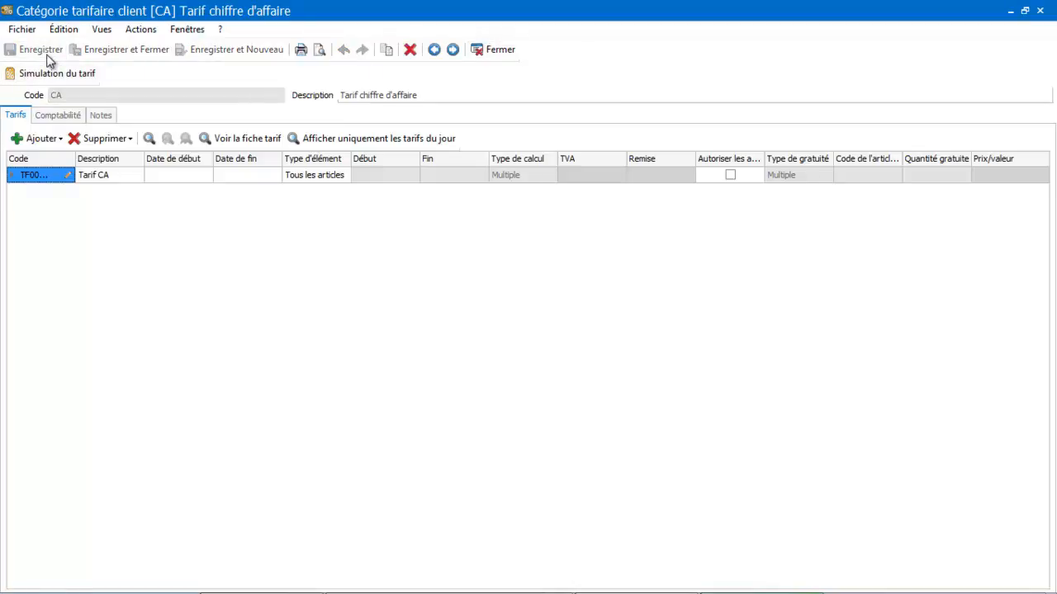
left_click(498, 52)
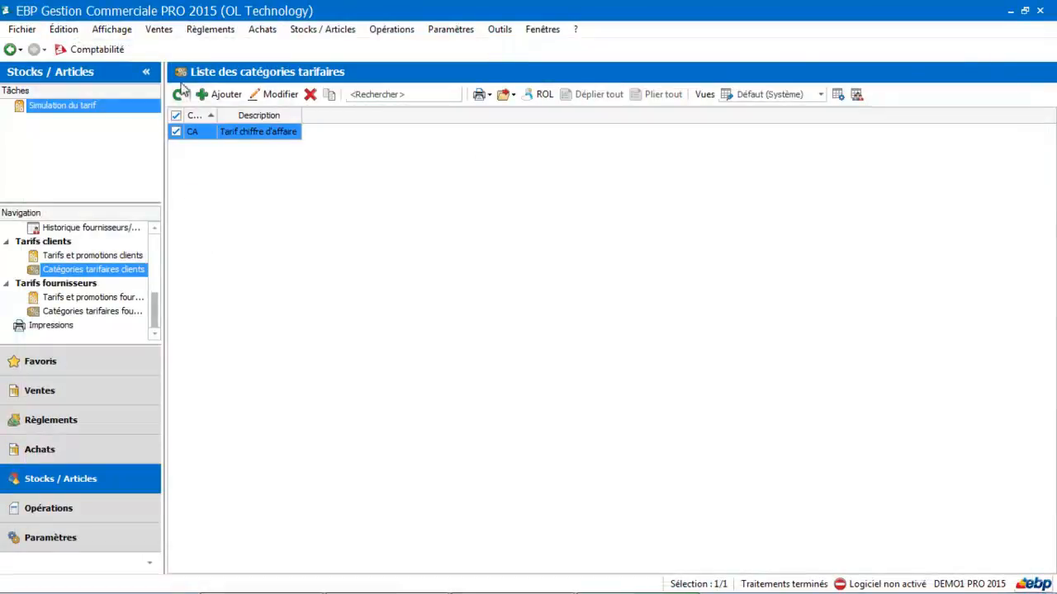
Create a new sales order (Commande) for the customer SARL MOUSSET
left_click(74, 392)
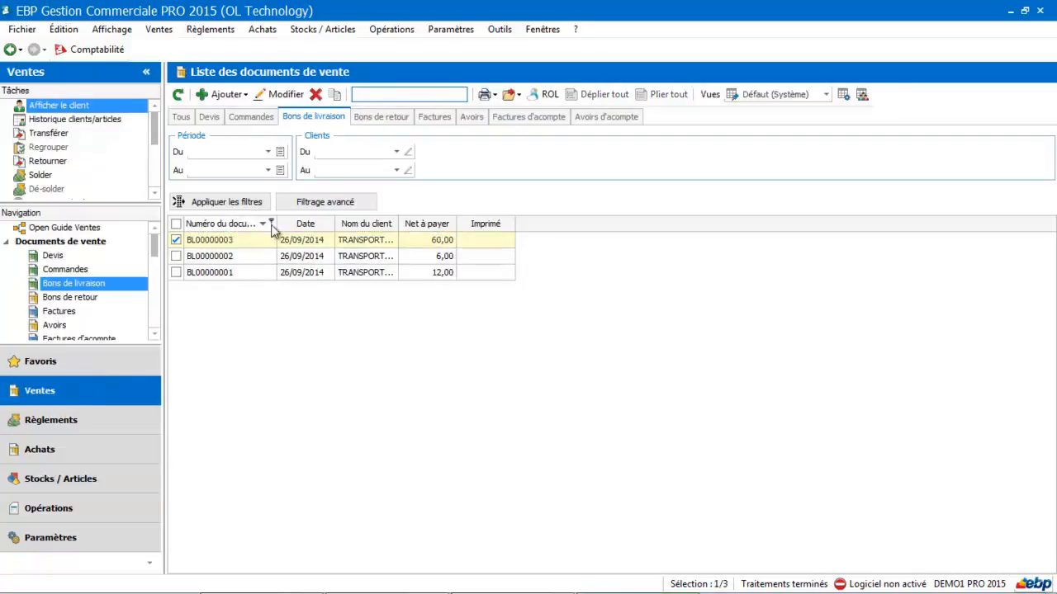
left_click(221, 94)
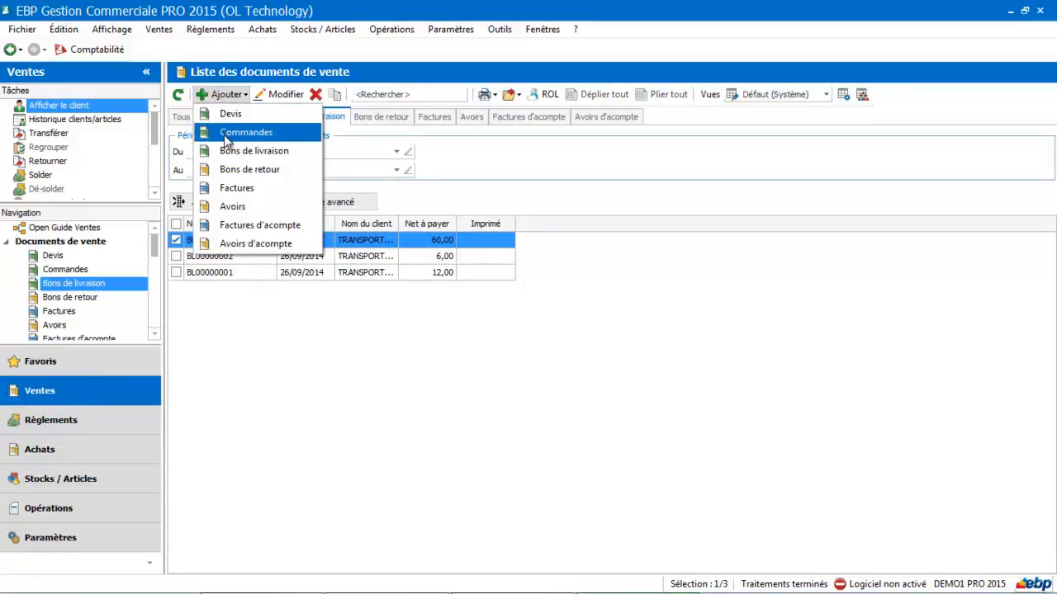
left_click(224, 134)
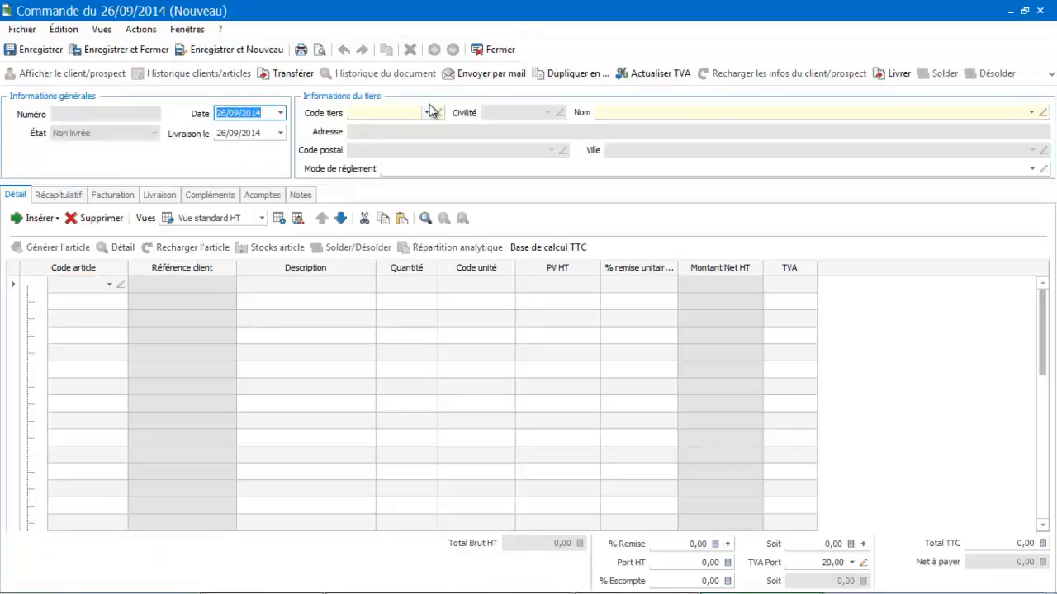
left_click(428, 112)
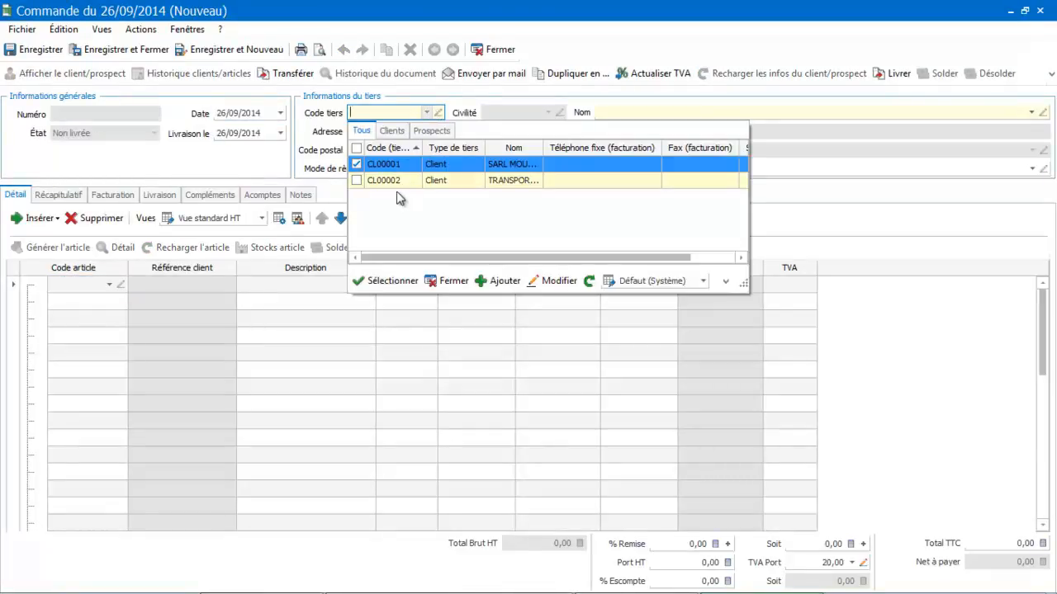
left_click(395, 164)
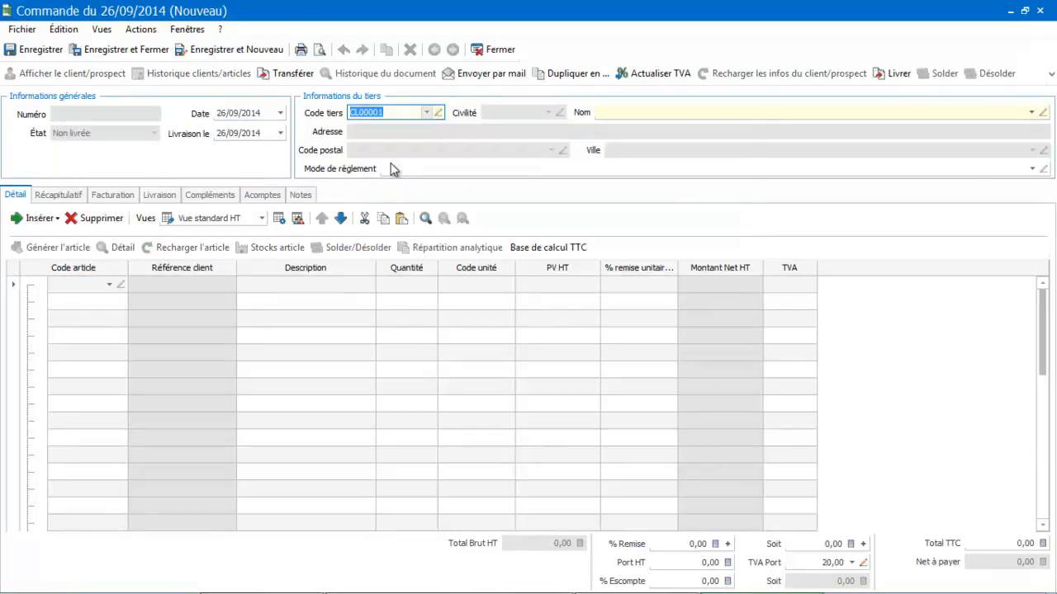
Add article AR00001 to the order with quantity 2 to check its discount, and close the order without saving
left_click(108, 284)
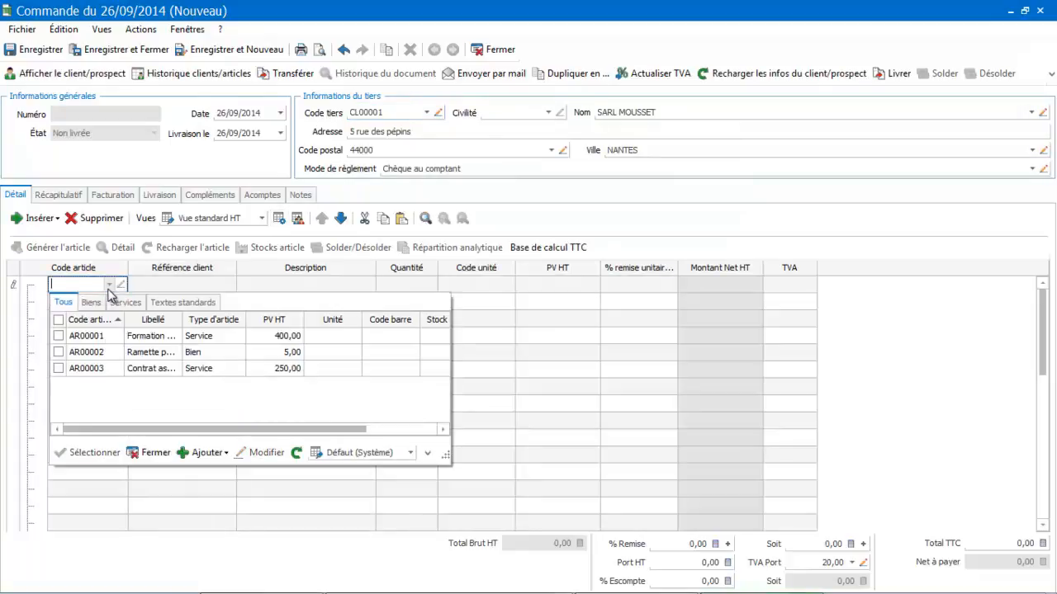
double_click(101, 333)
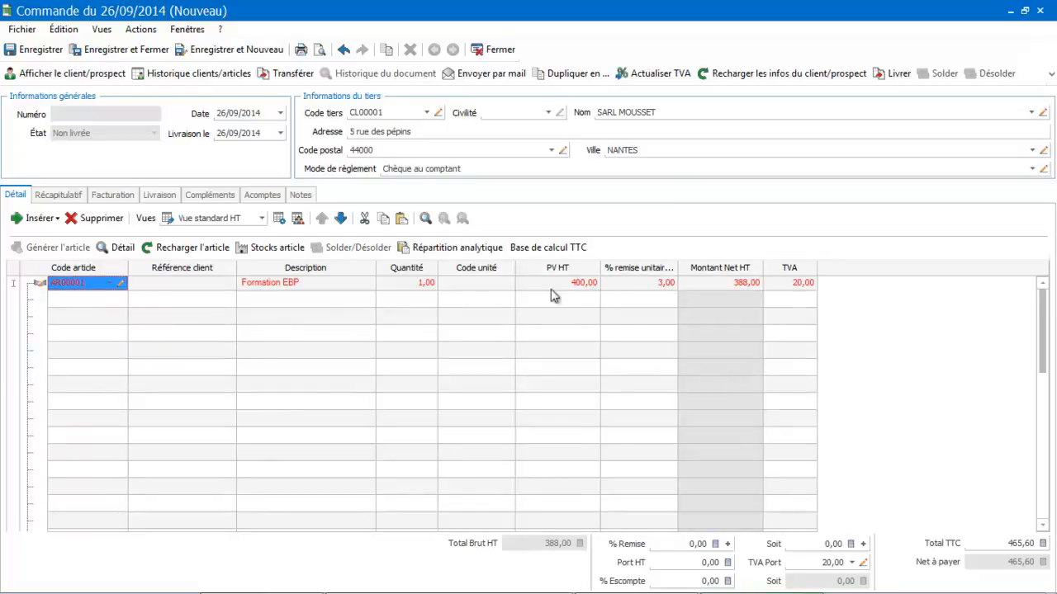
left_click(417, 285)
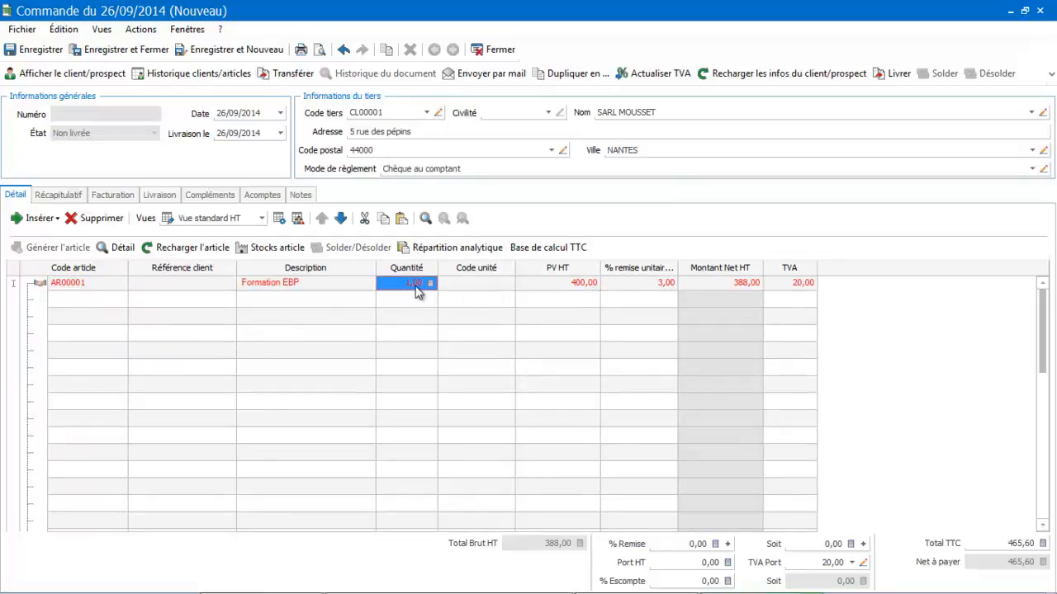
type("2")
key("Tab")
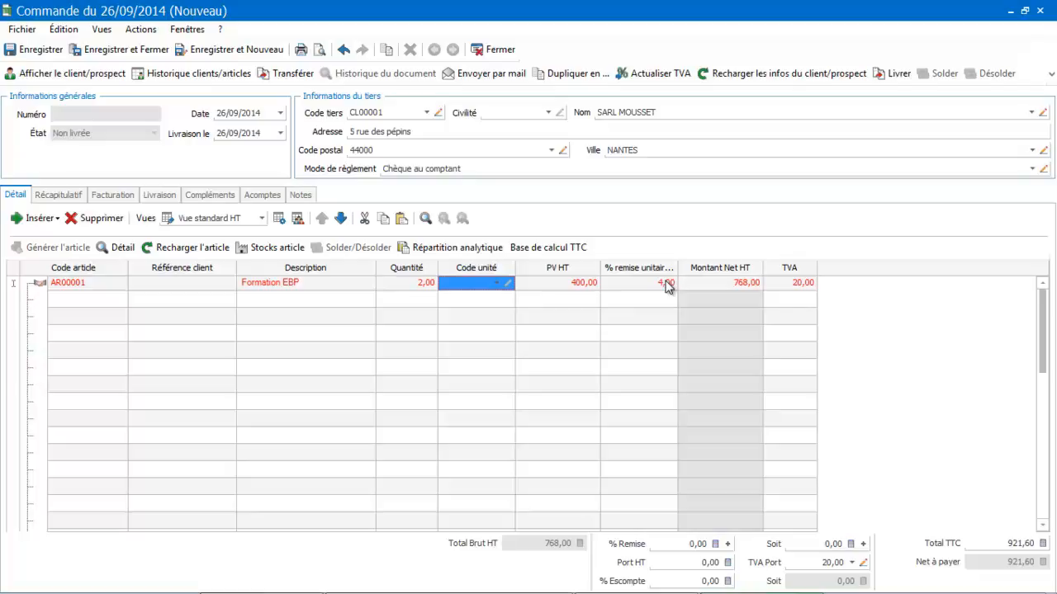
left_click(500, 50)
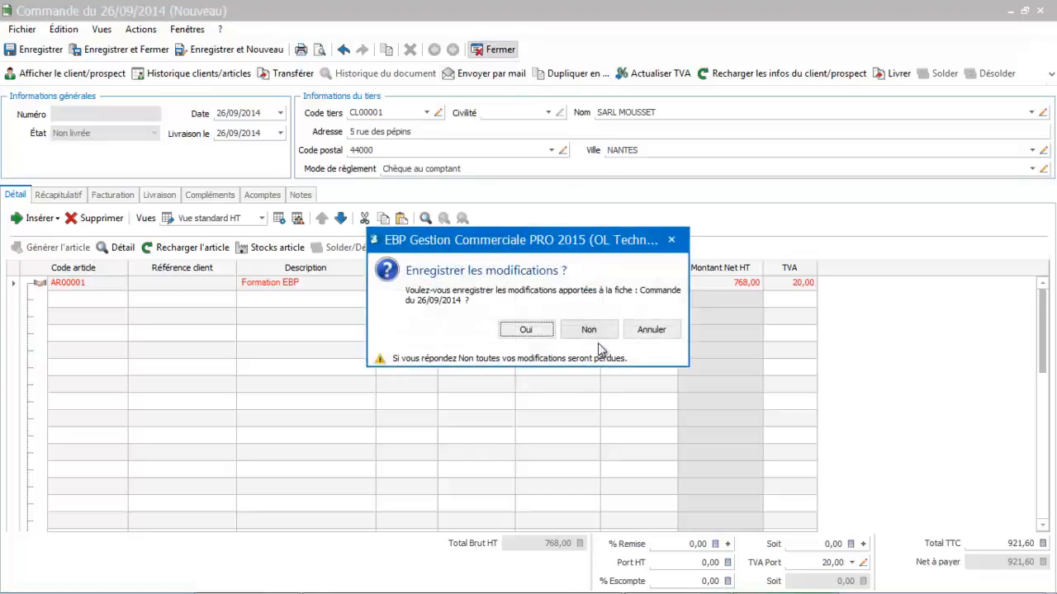
left_click(590, 331)
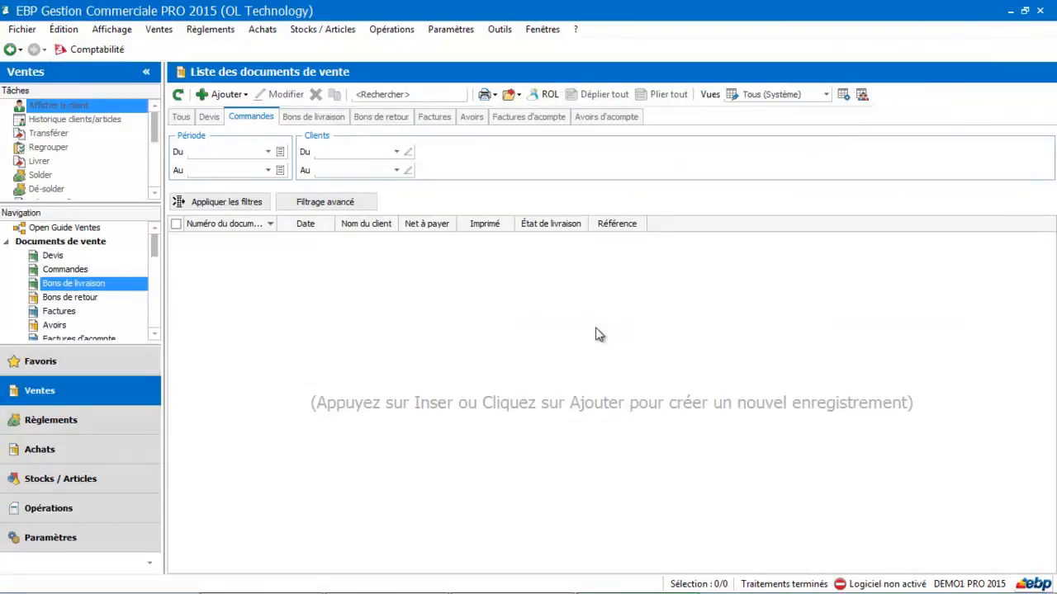
Examine the Tarifs et promotions options in the company settings (Informations société), including the priority order, and close the settings
left_click(93, 546)
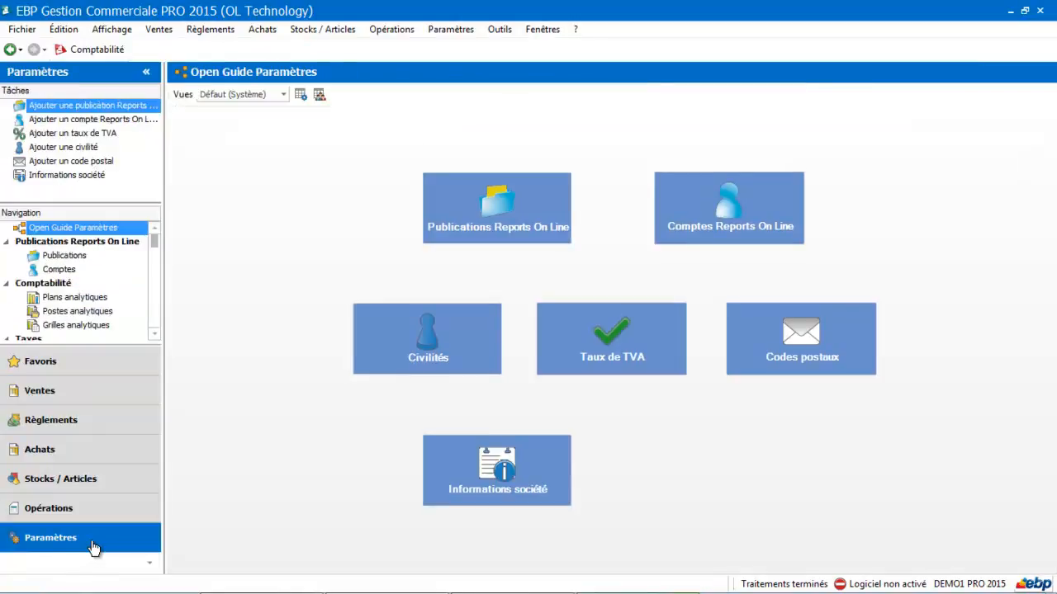
left_click(476, 467)
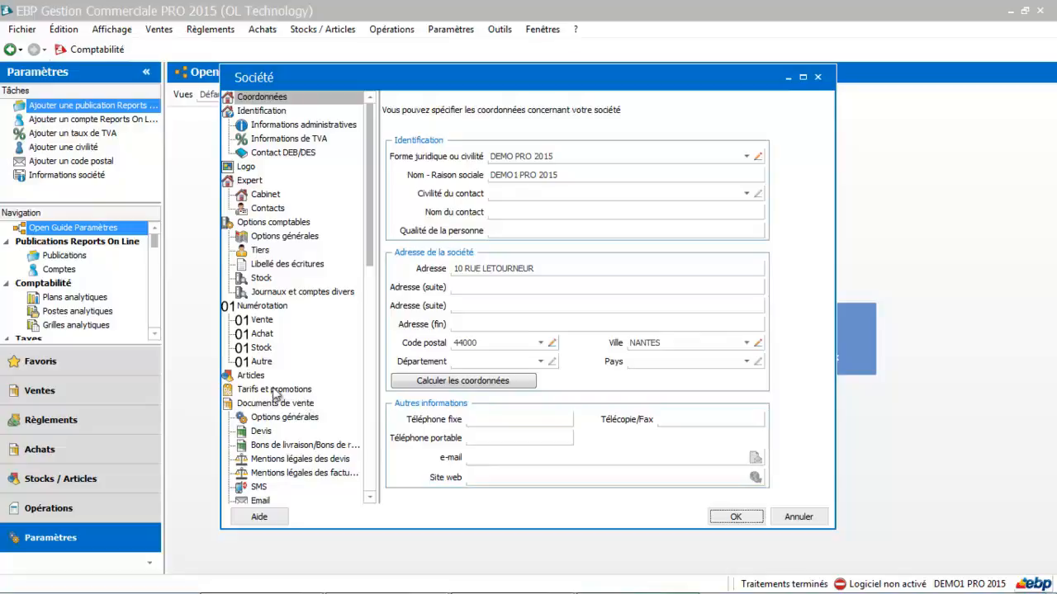
left_click(256, 391)
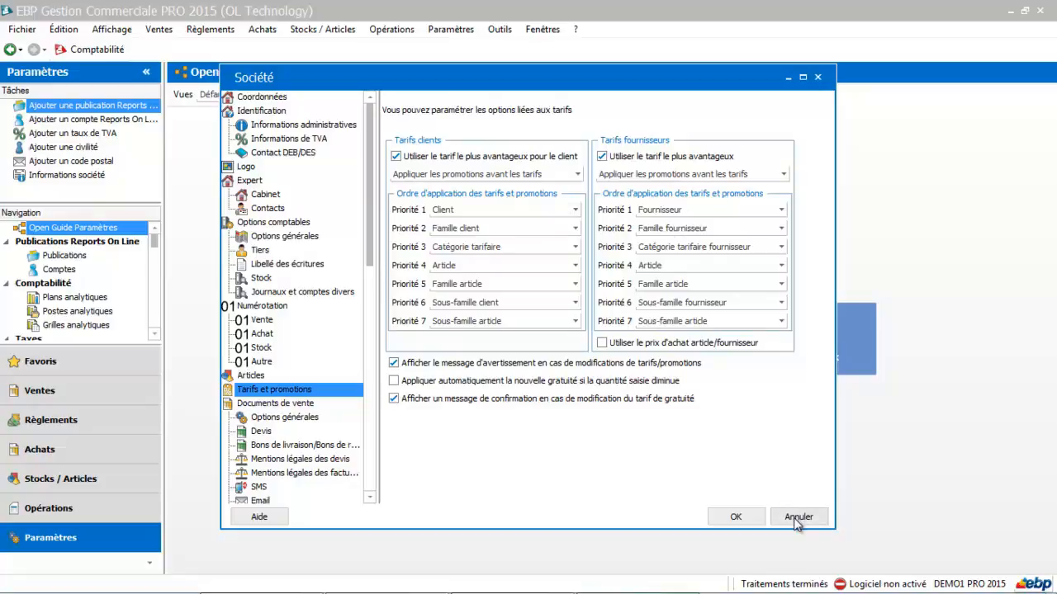
left_click(735, 518)
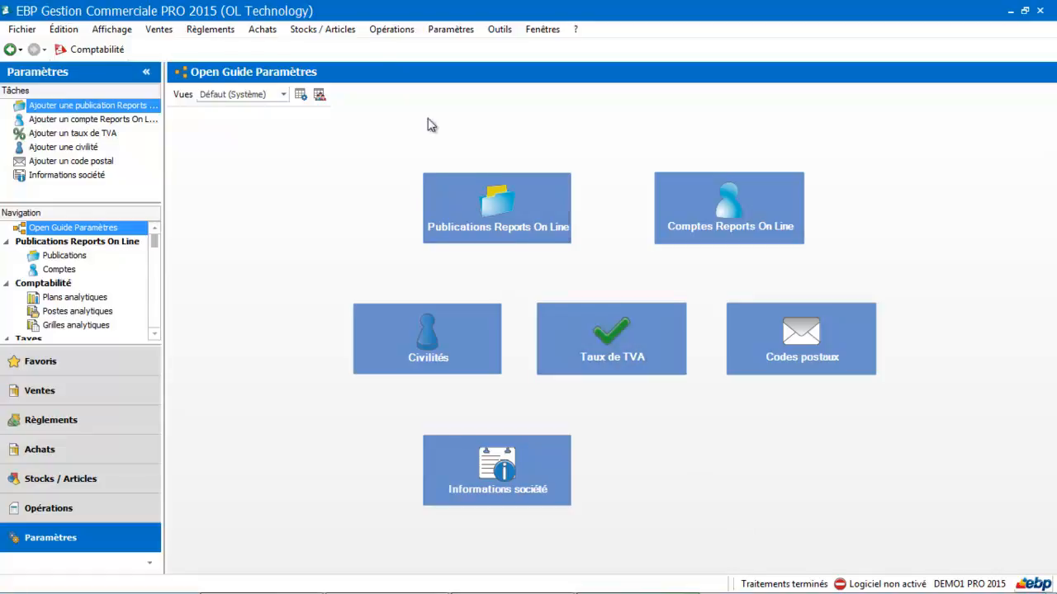
Open the supplier tariff categories list and start a new category in a maximized window
left_click(340, 35)
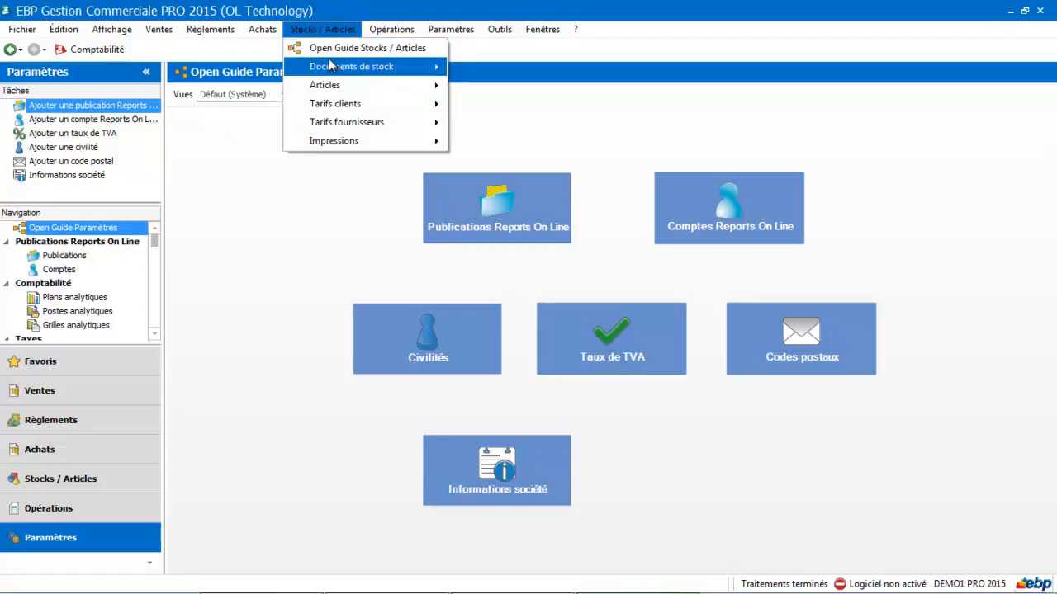
mouse_move(330, 126)
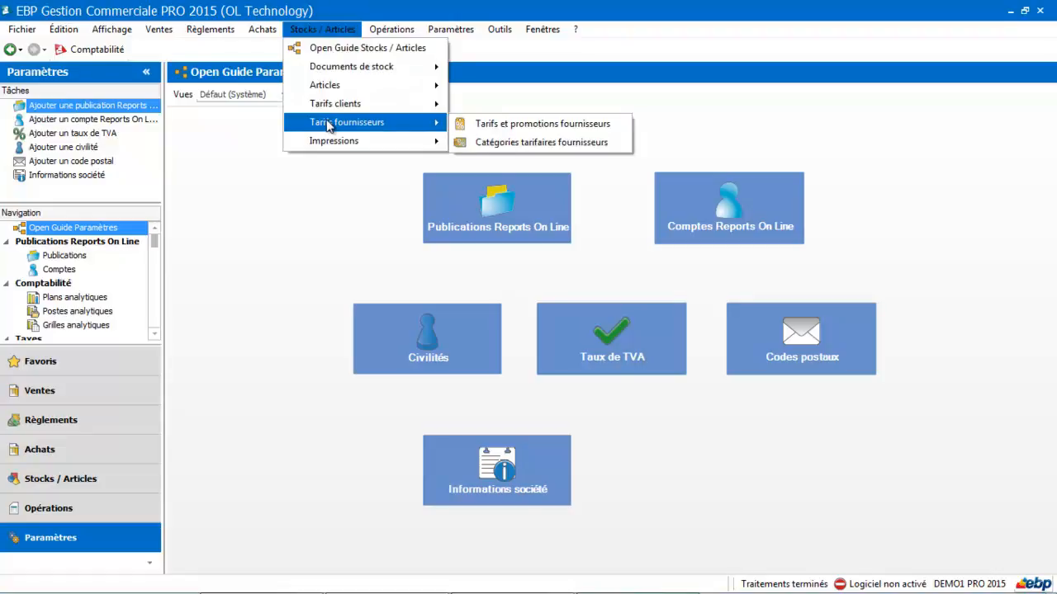
left_click(494, 146)
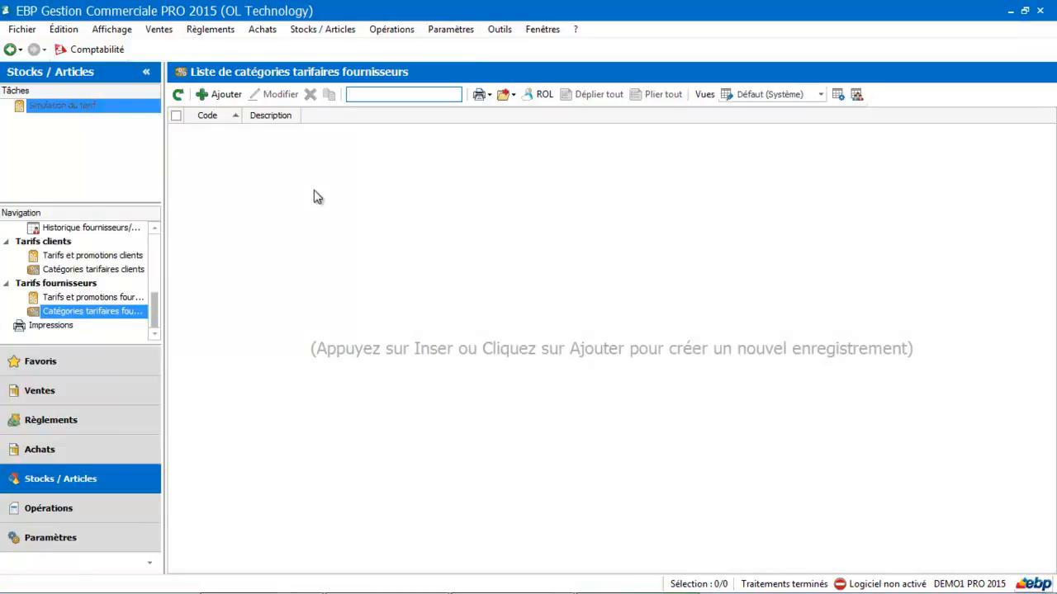
left_click(221, 97)
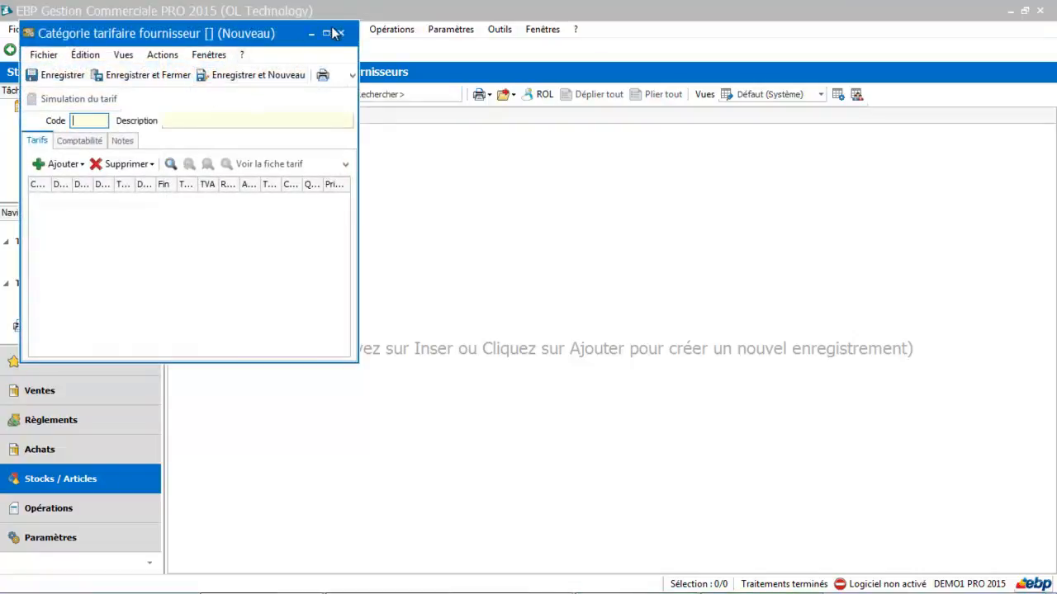
left_click(326, 34)
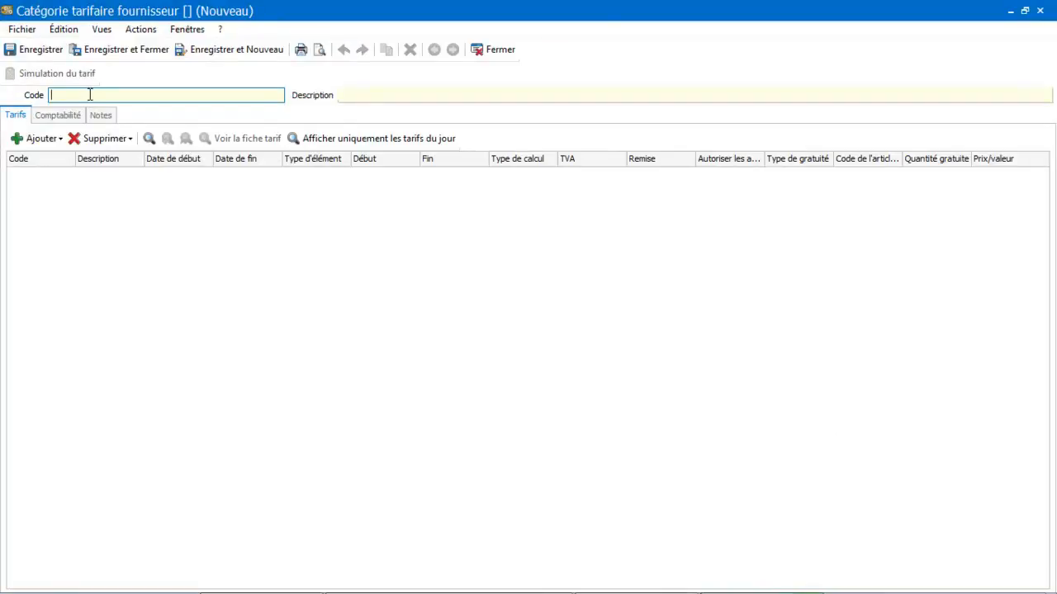
Enter the code TEMO and the description "tarif en fonction des quantité" for the new supplier tariff category
type("TEMO")
key("Tab")
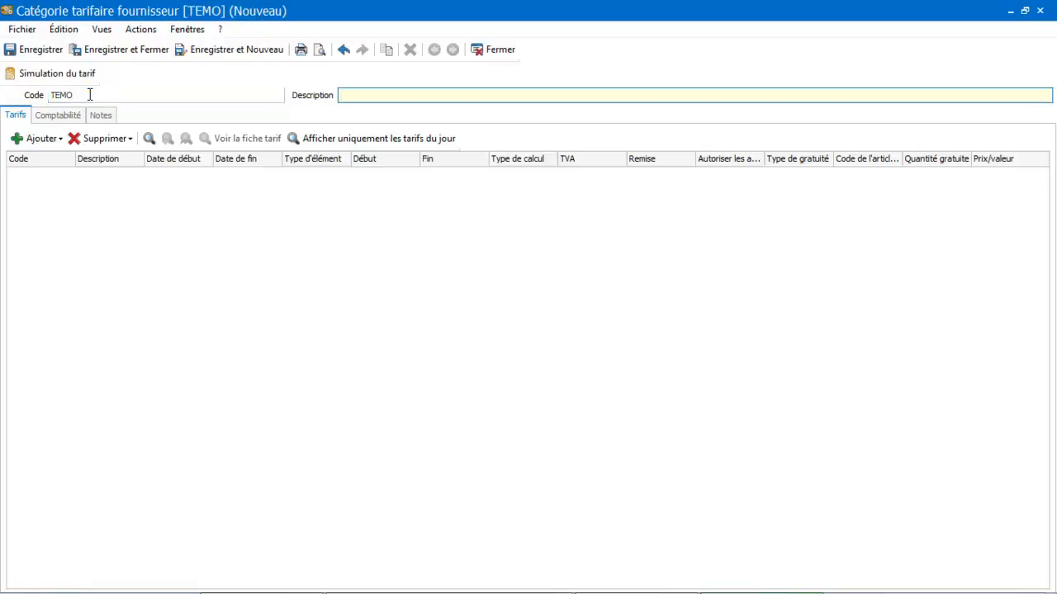
type("tarif en fonction des ")
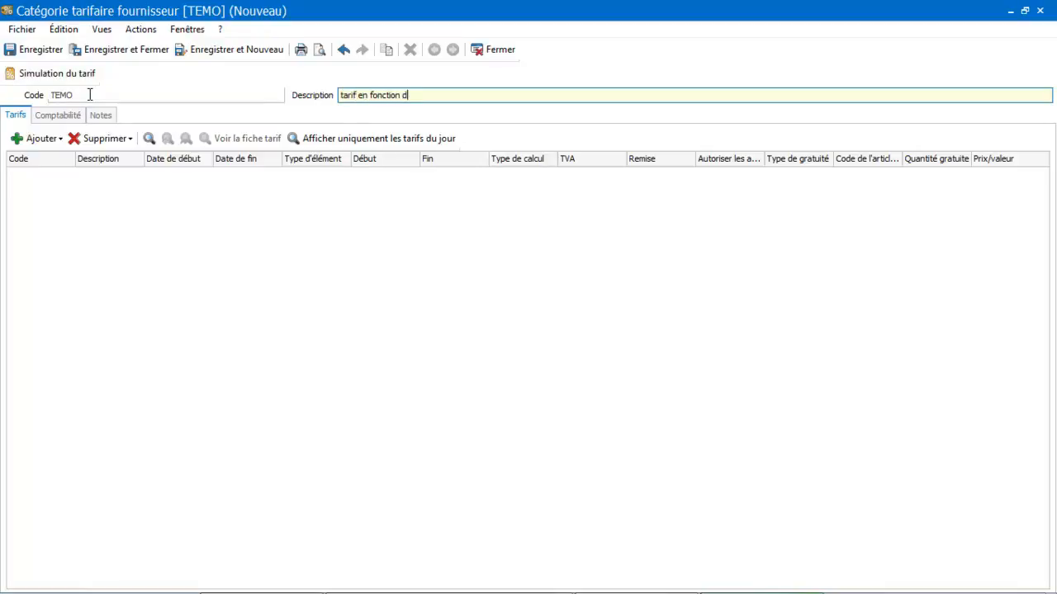
type("quantité")
key("Tab")
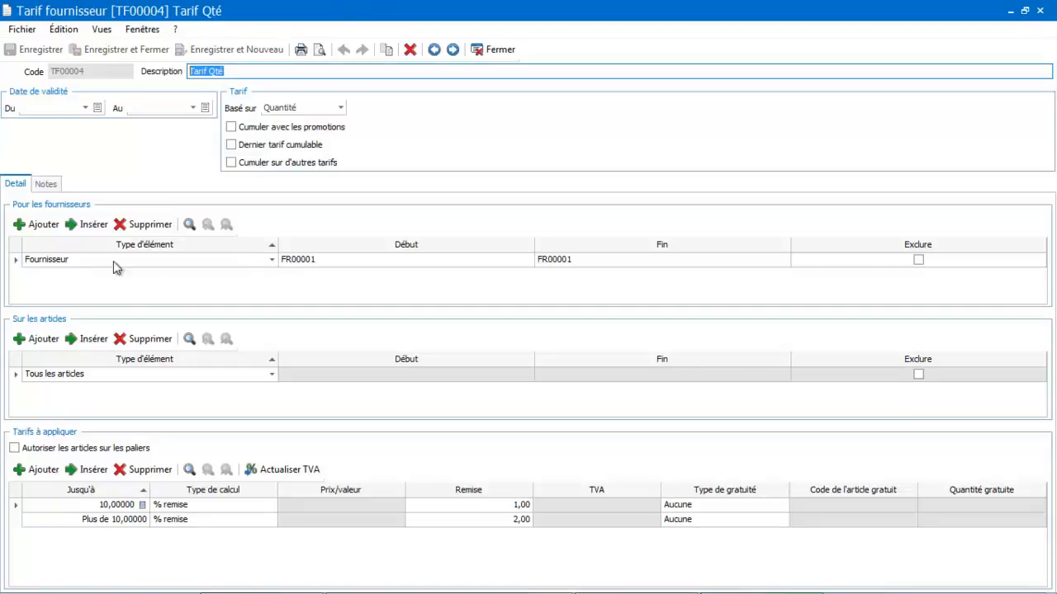
Check the starting supplier of the Tarif Qté supplier tariff by reselecting TOP OFFICE from the supplier list
left_click(337, 264)
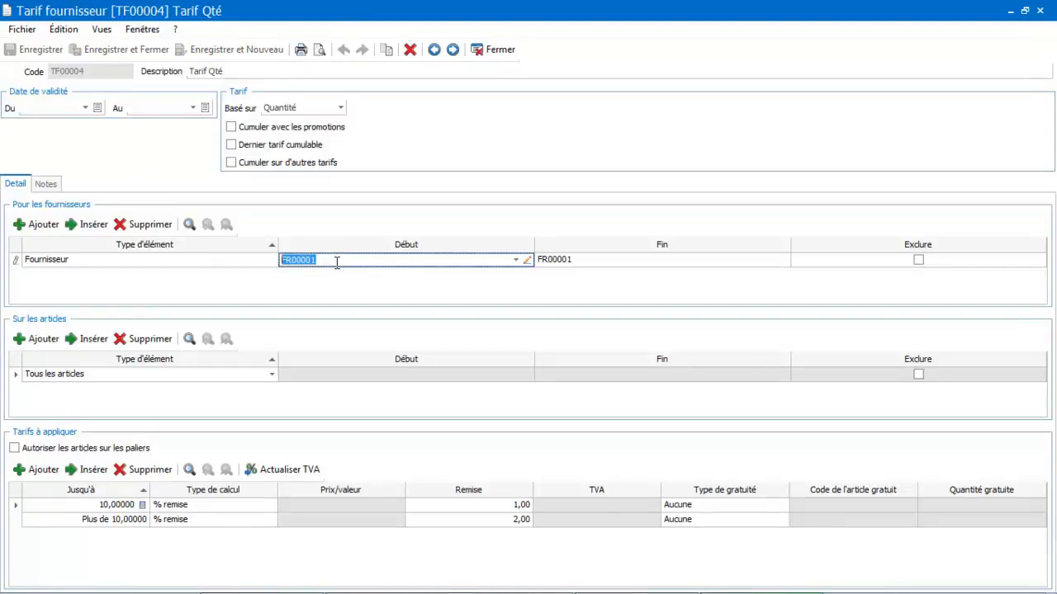
left_click(515, 261)
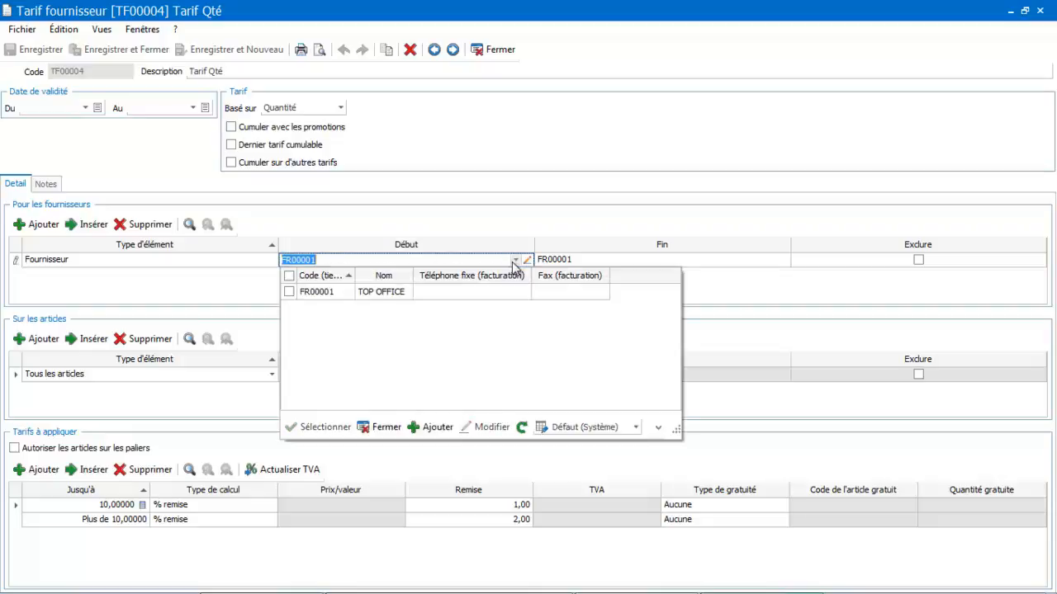
double_click(407, 291)
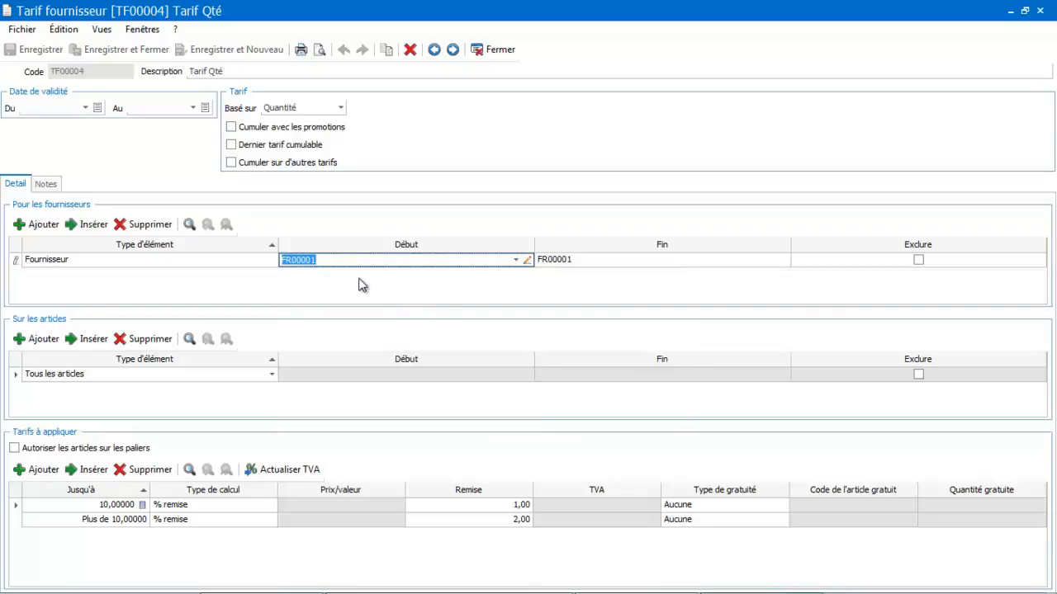
Change the supplier tariff's description to "Tarif Qté TOP Office", and save and close the tariff
left_click(288, 71)
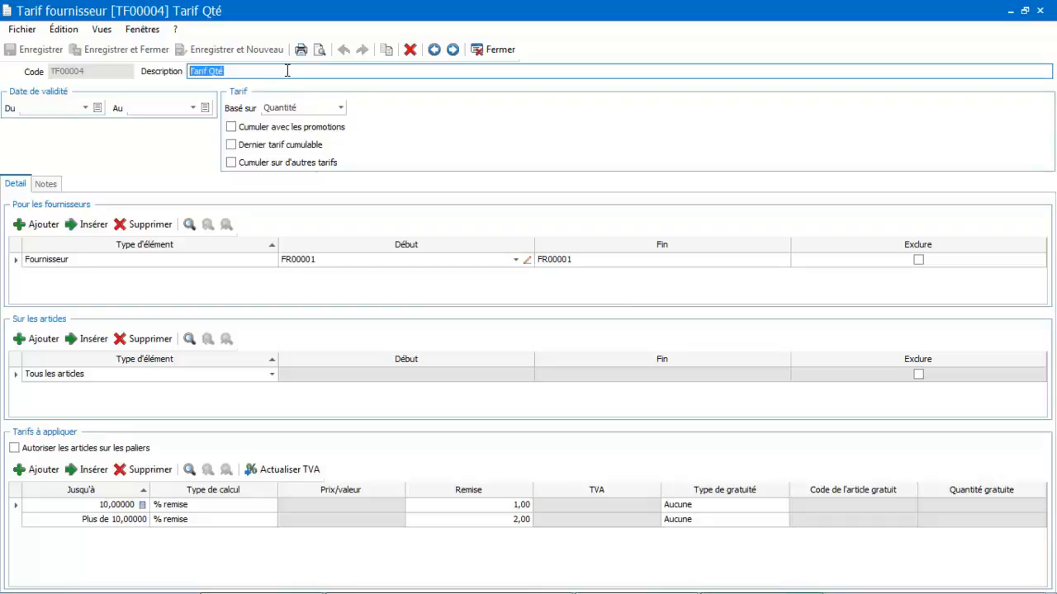
left_click(287, 71)
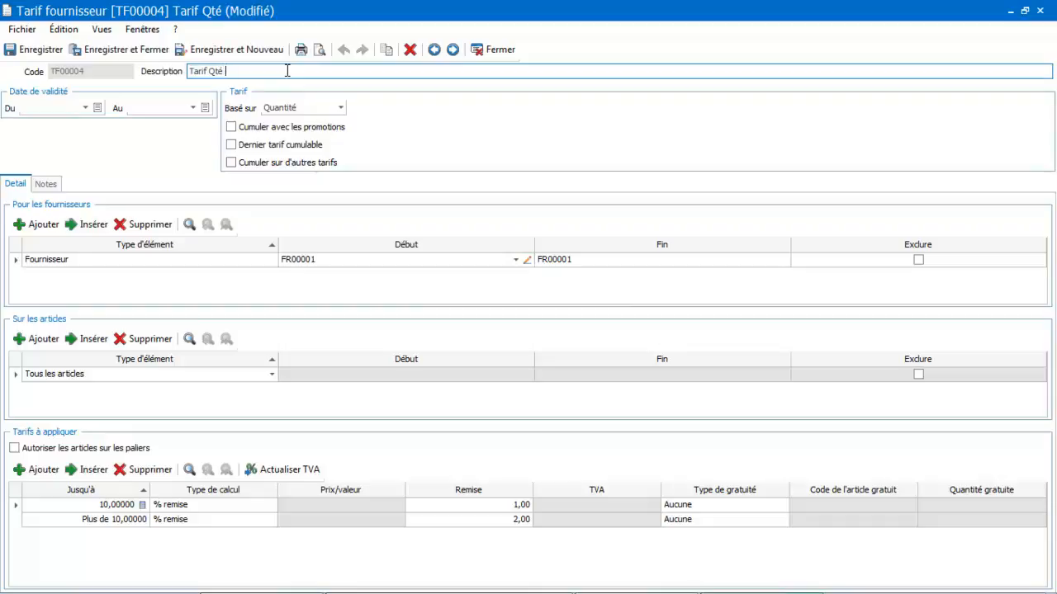
type("TOP Office")
key("Tab")
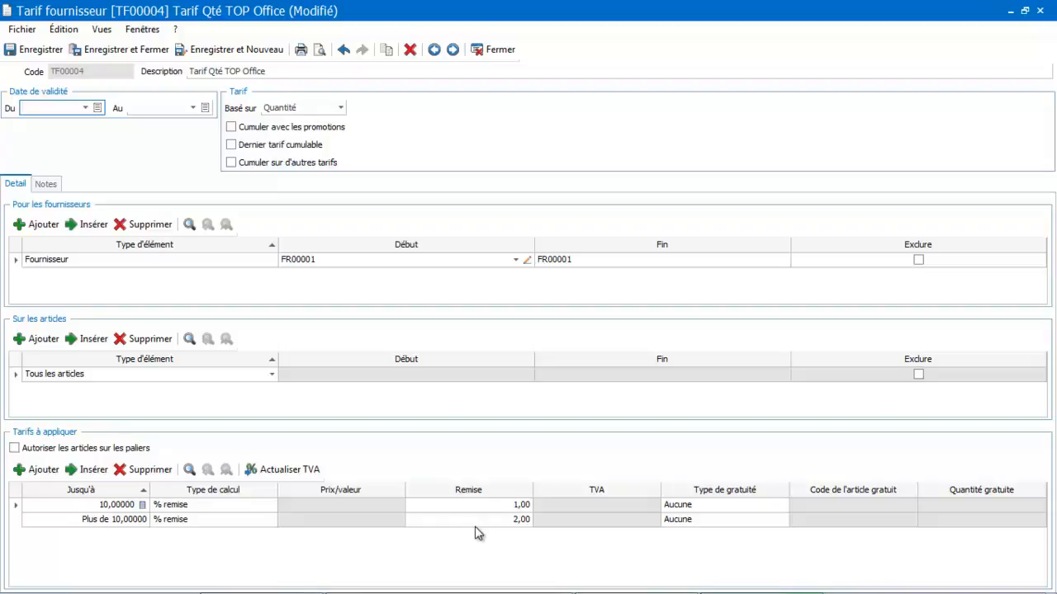
left_click(41, 49)
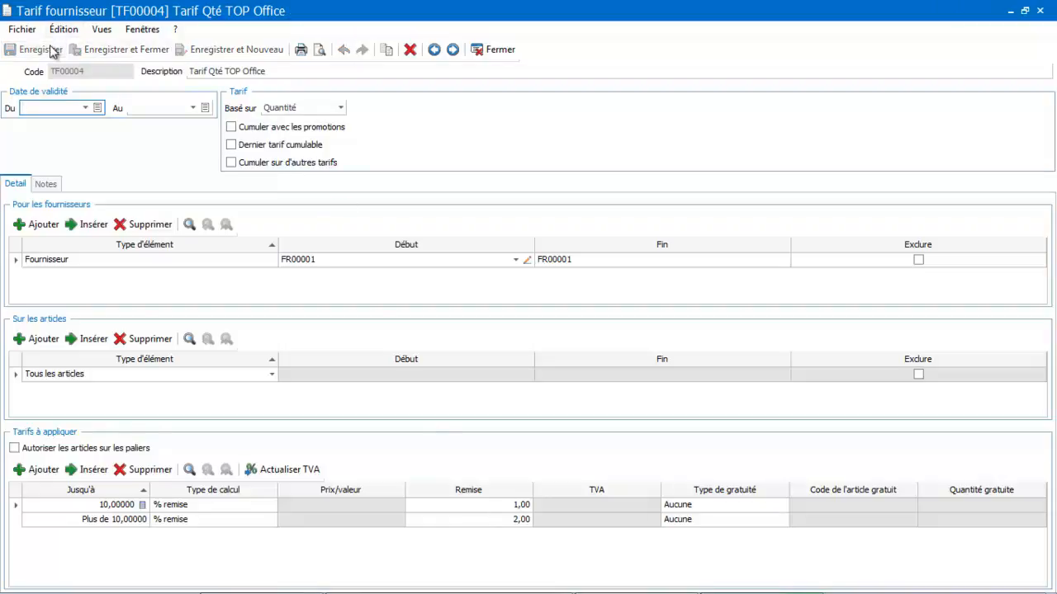
left_click(486, 50)
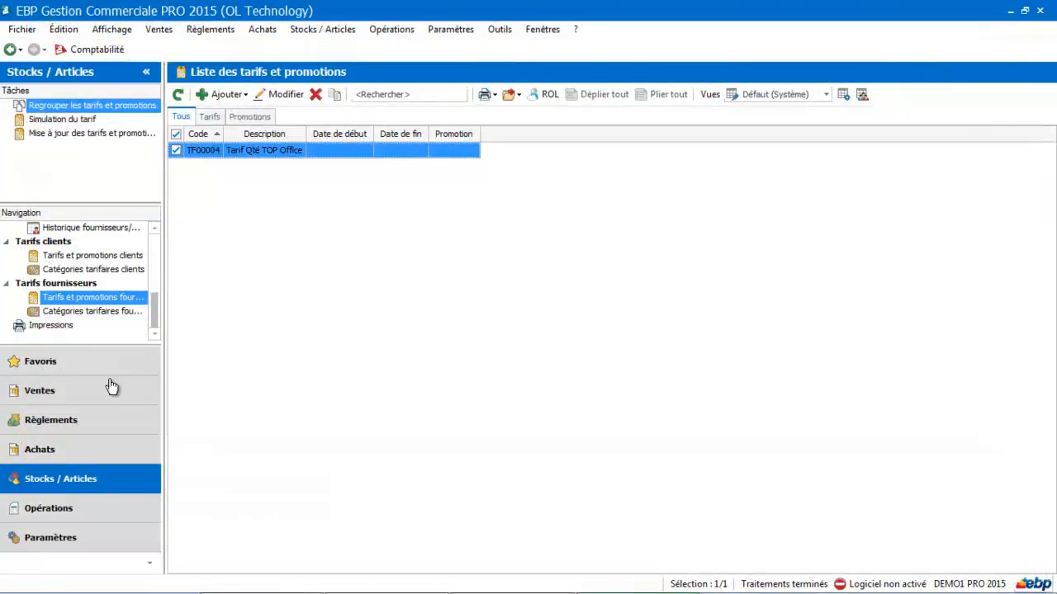
Create a new purchase order (Commande) for the supplier TOP OFFICE and add article AR00002 to its first line
left_click(71, 447)
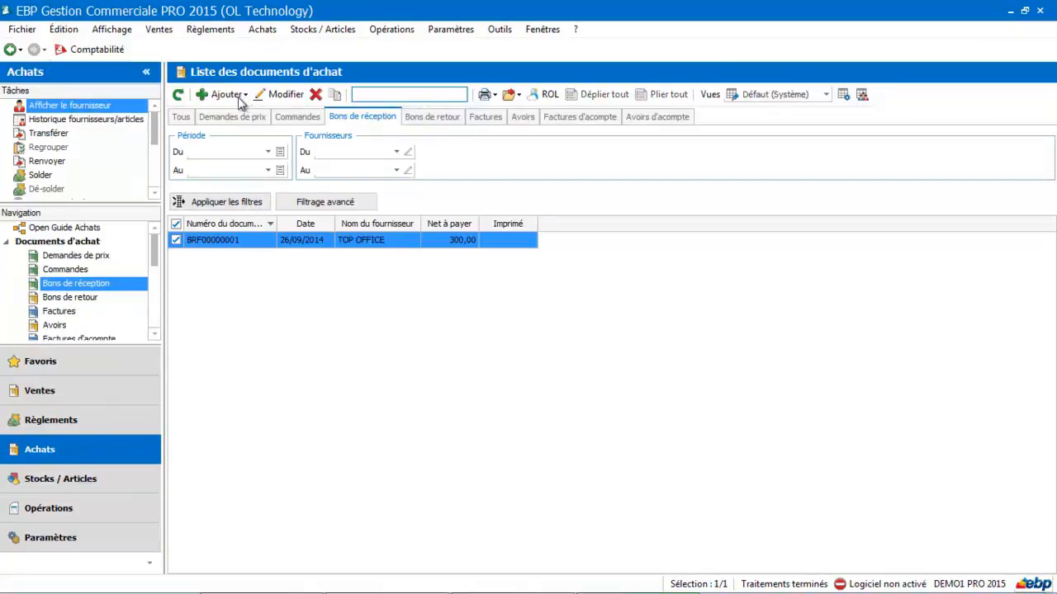
left_click(244, 96)
left_click(234, 134)
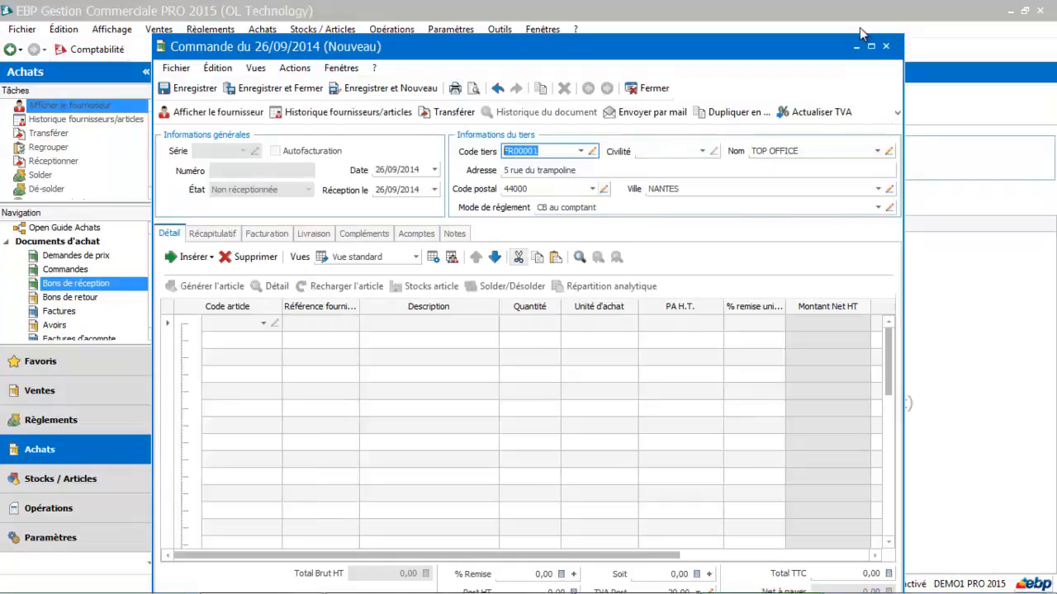
left_click(261, 322)
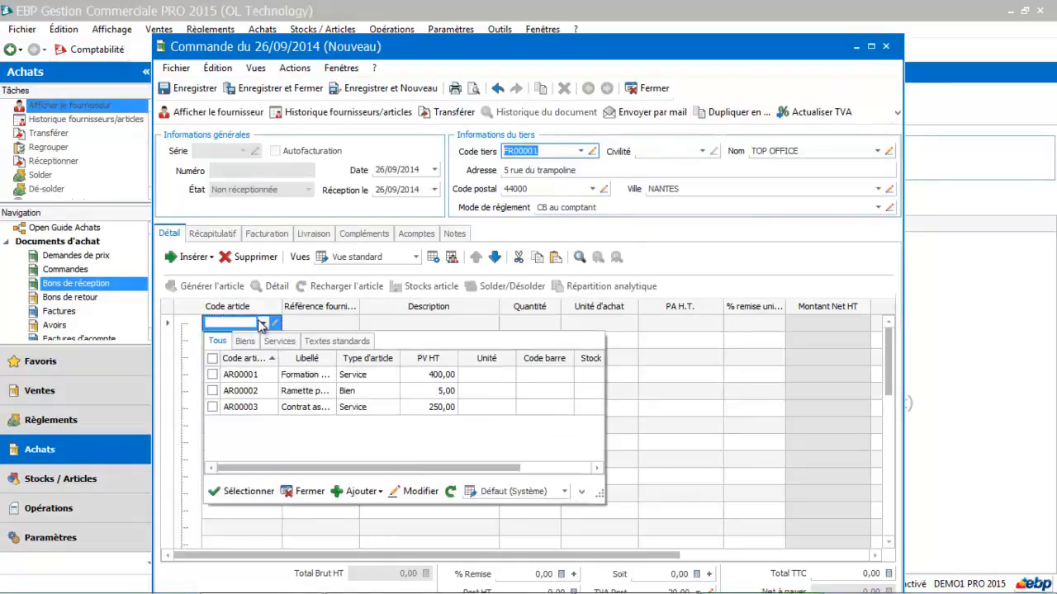
left_click(241, 391)
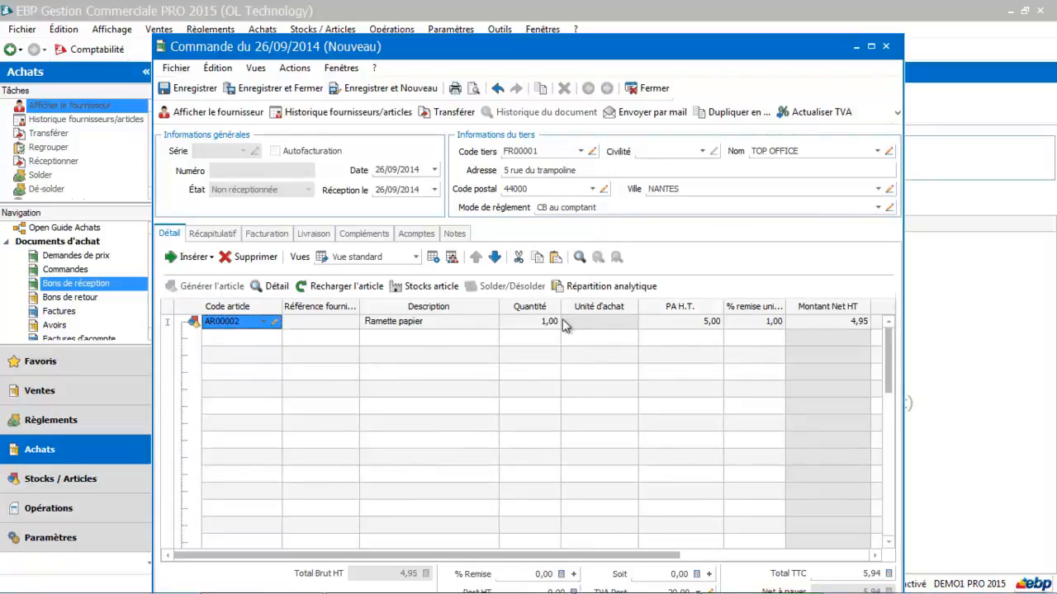
Test the line's quantity discount with quantities 6 and 12, and close the purchase order without saving
left_click(531, 328)
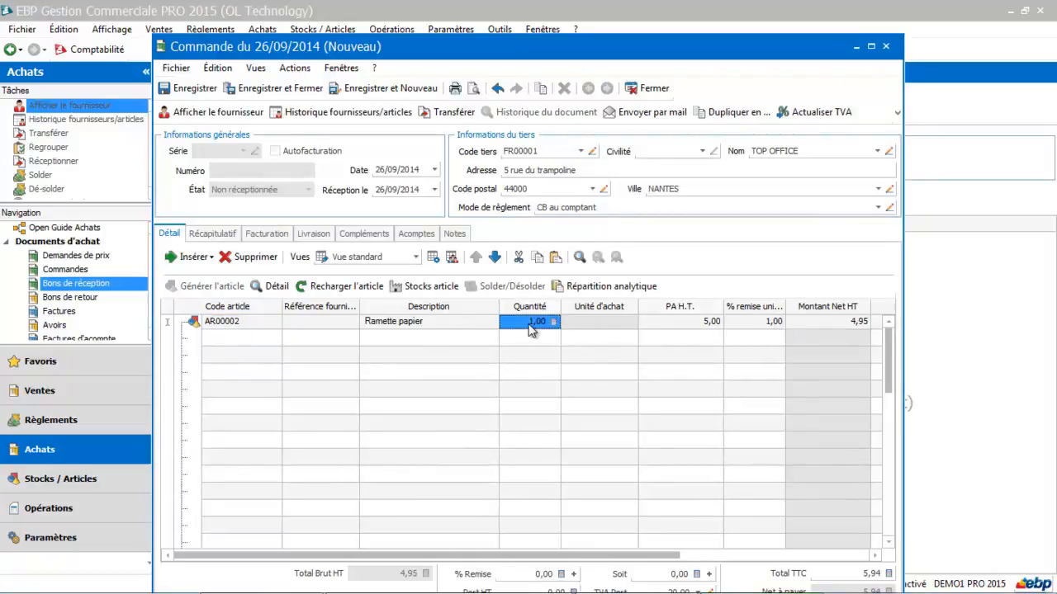
type("6")
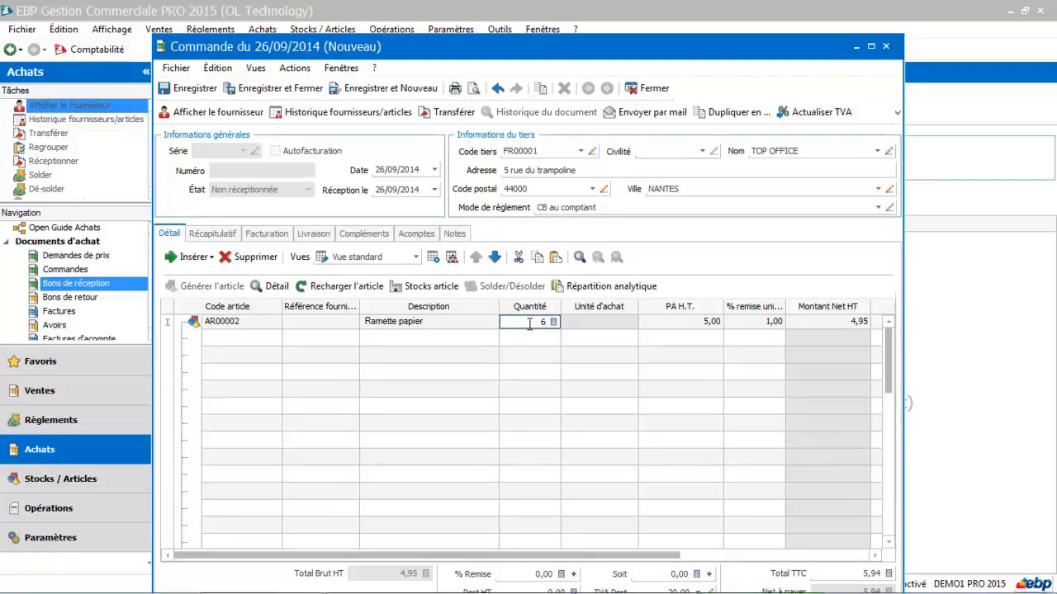
key("Tab")
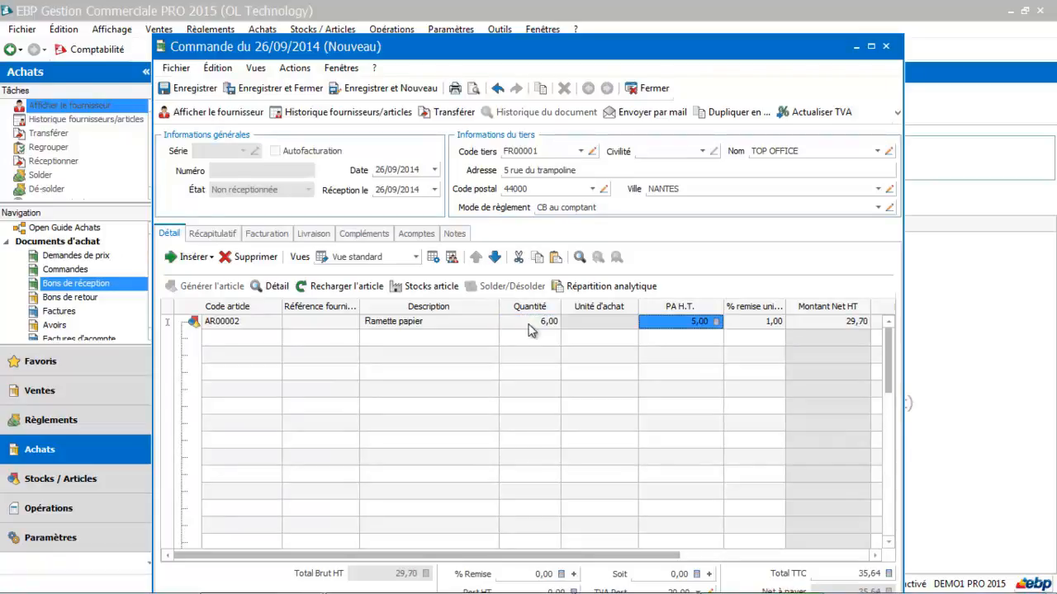
left_click(531, 327)
type("12")
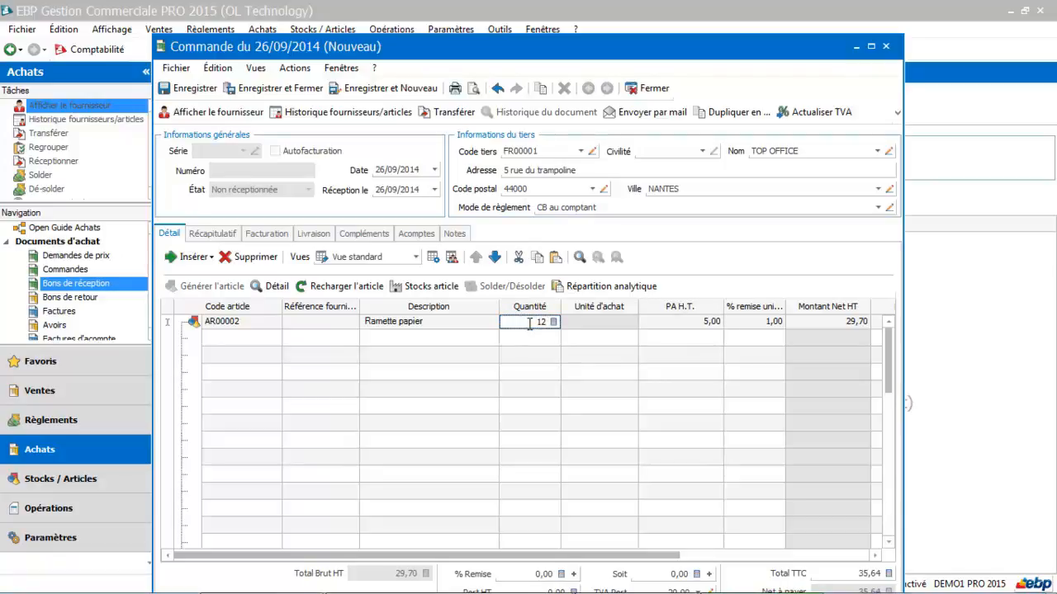
key("Tab")
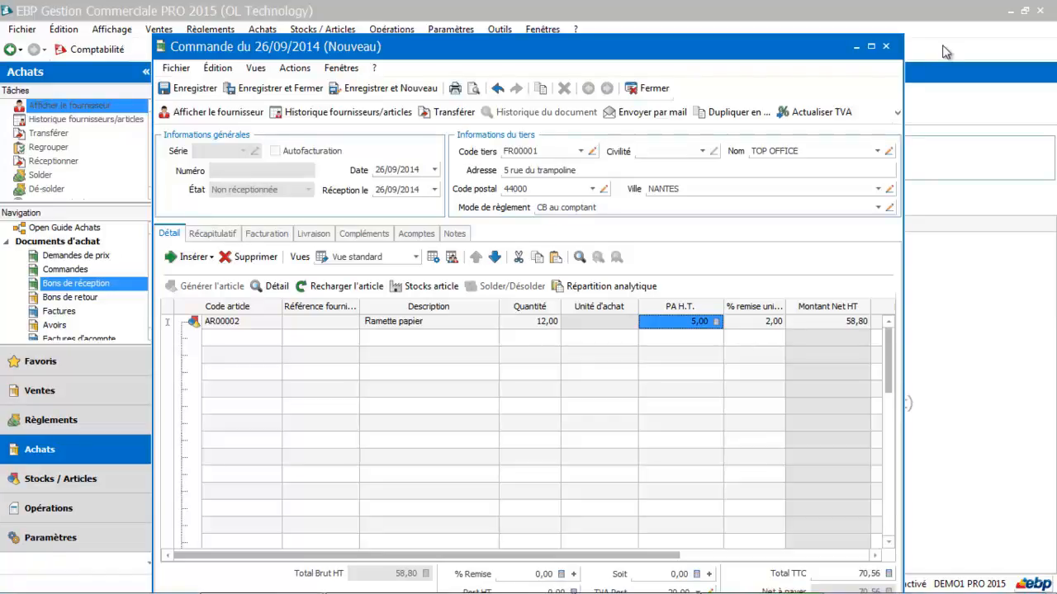
left_click(885, 47)
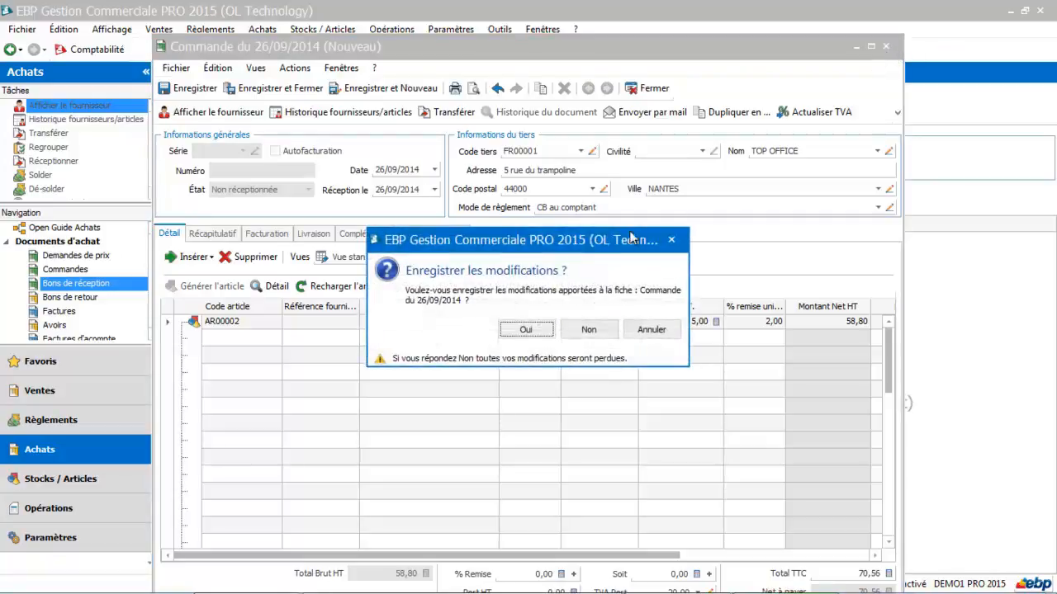
left_click(588, 329)
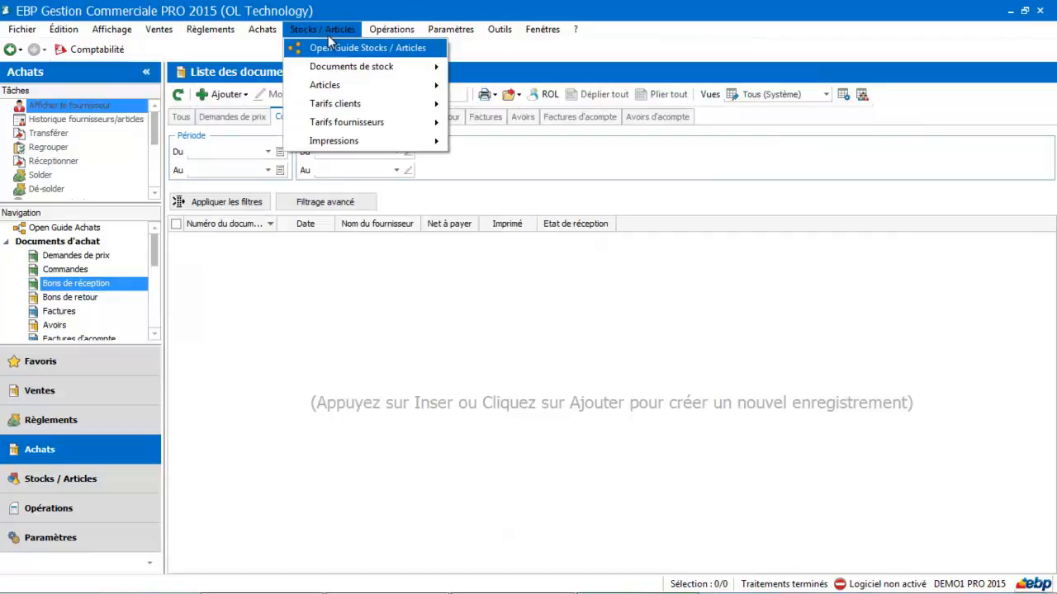
mouse_move(322, 129)
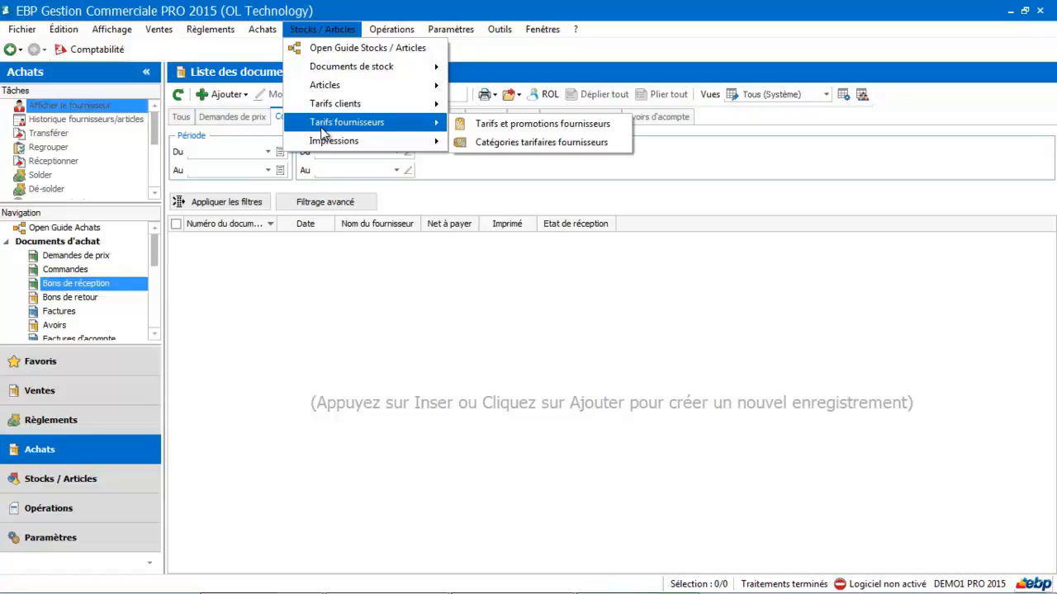
left_click(269, 337)
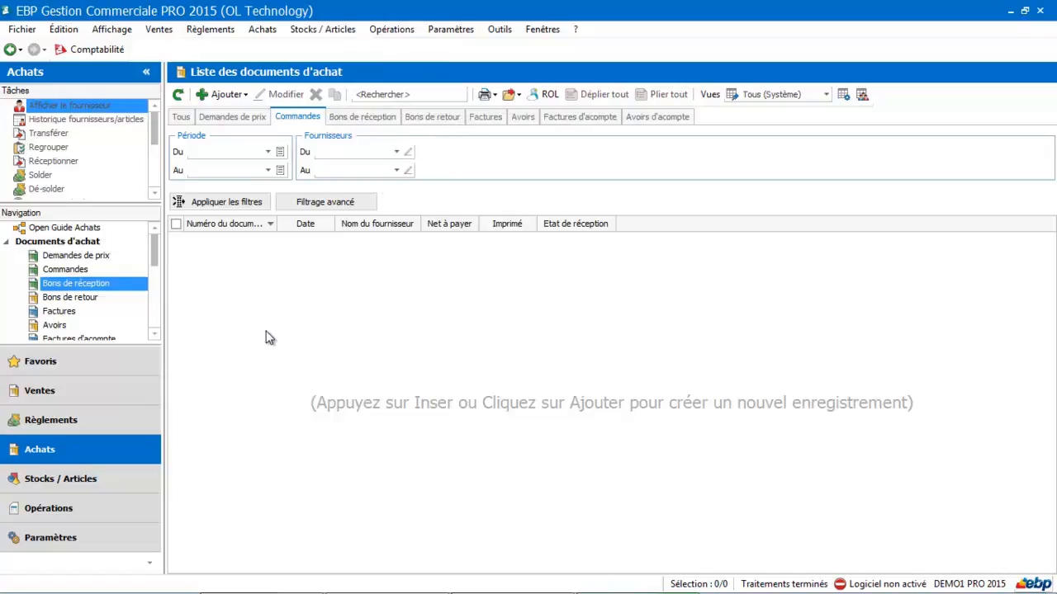